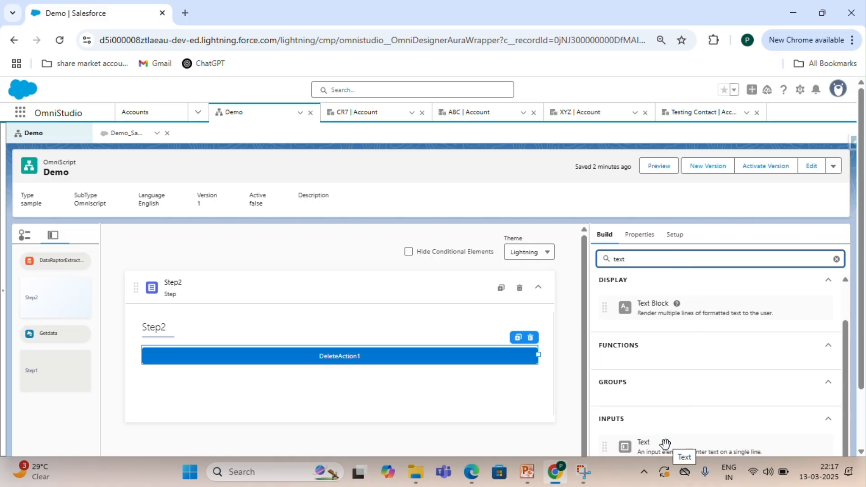
Add a Text input to Step2 above the delete action and try to name it AccountId.
drag(662, 441, 442, 344)
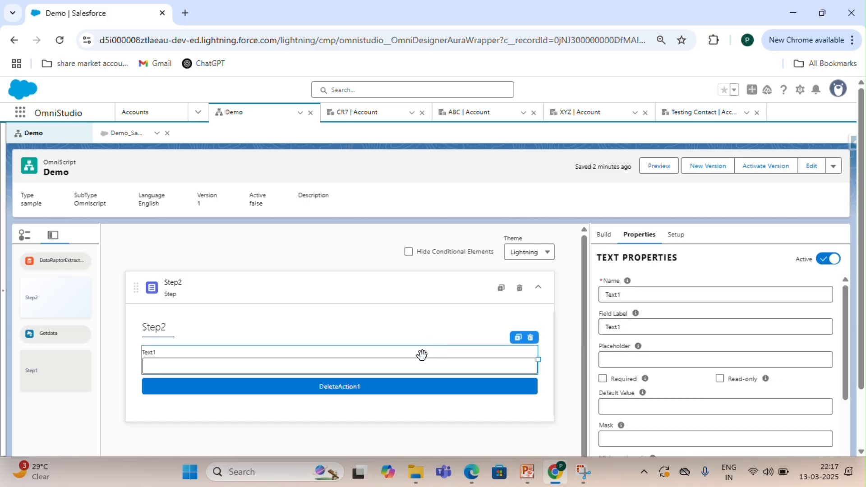
drag(657, 296, 599, 298)
key(BackSpace)
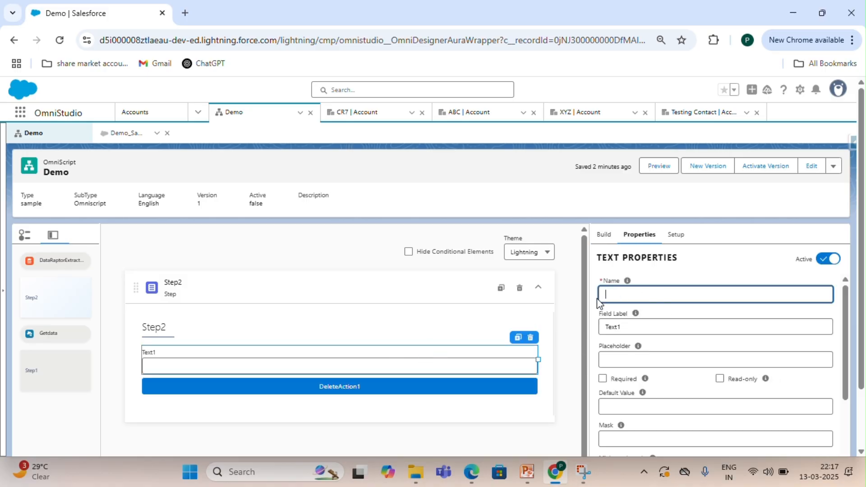
text(Acco)
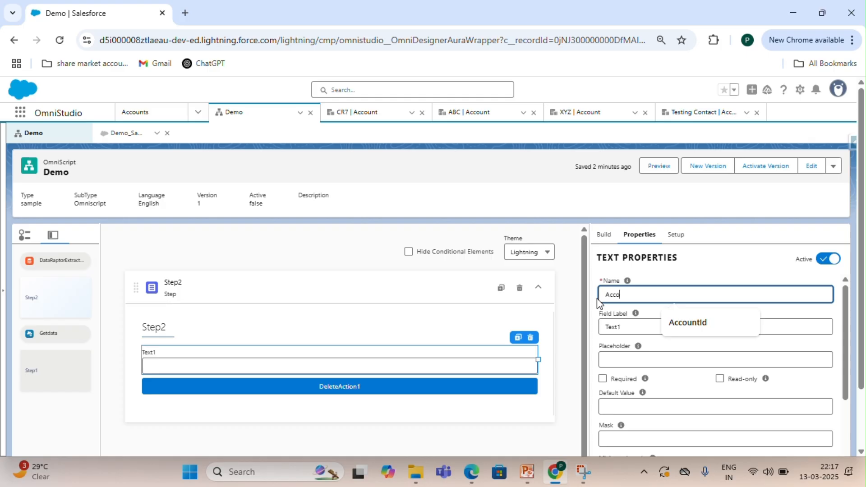
text(untId)
click(628, 327)
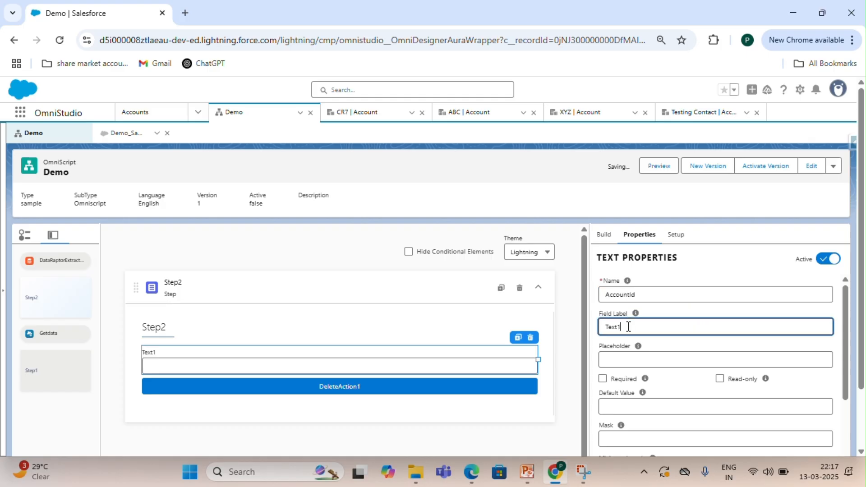
Try to set the text input's field label to Account Id.
drag(628, 327, 595, 329)
text(Acc)
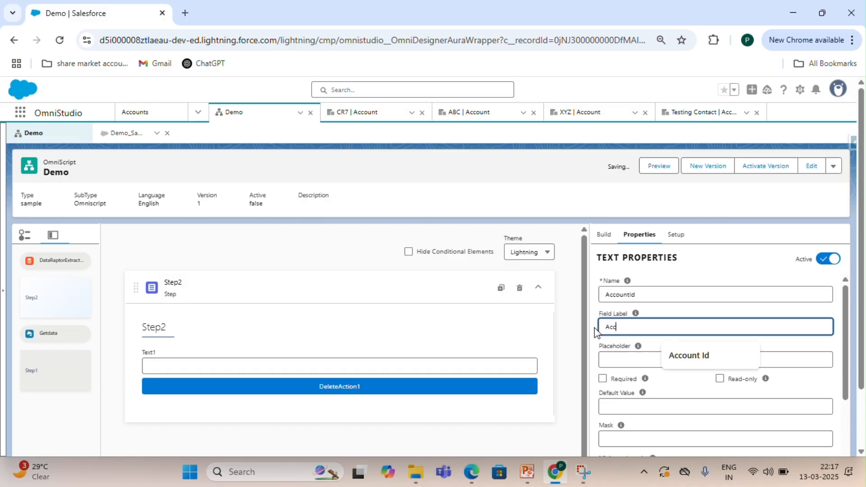
text(ount Id)
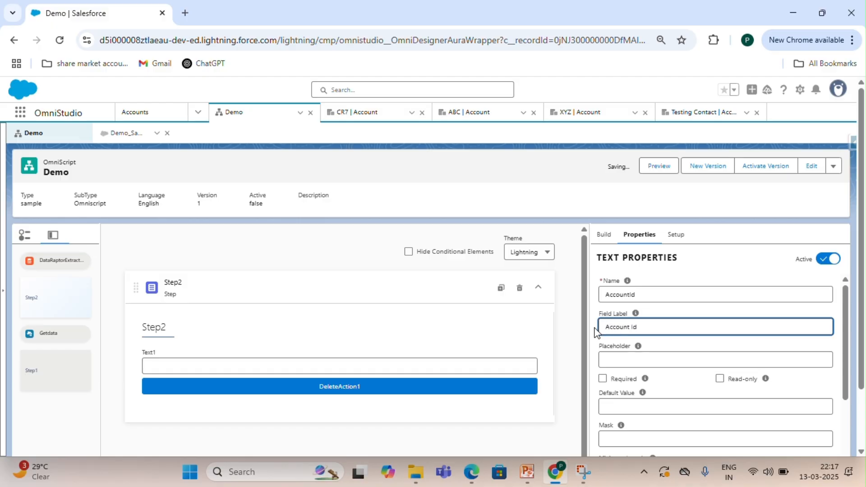
click(663, 348)
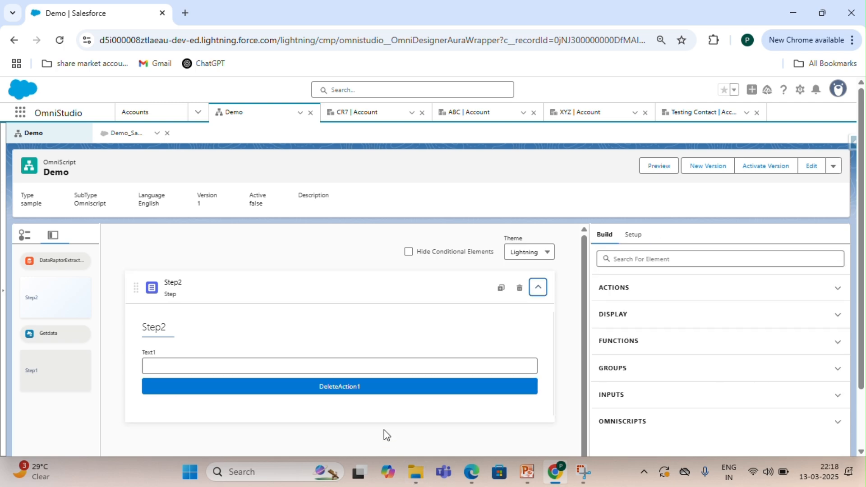
Rename the delete action to DeleteRecord and set its field label to Delete.
click(376, 386)
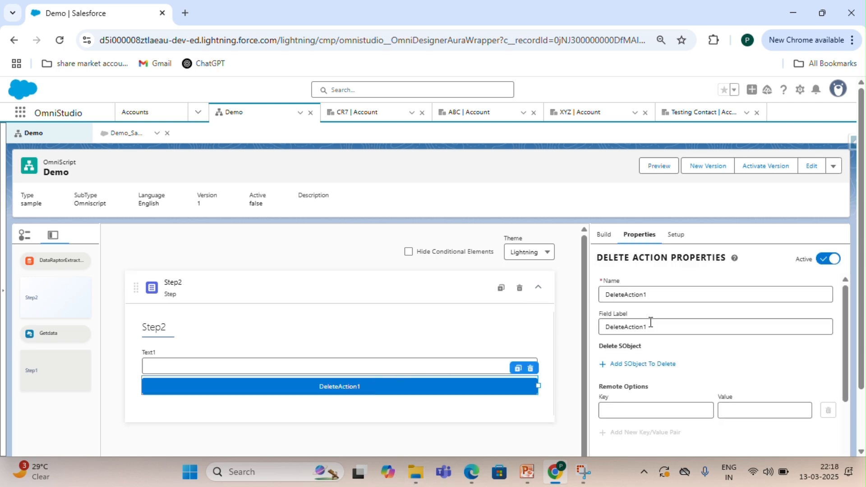
drag(658, 296, 628, 297)
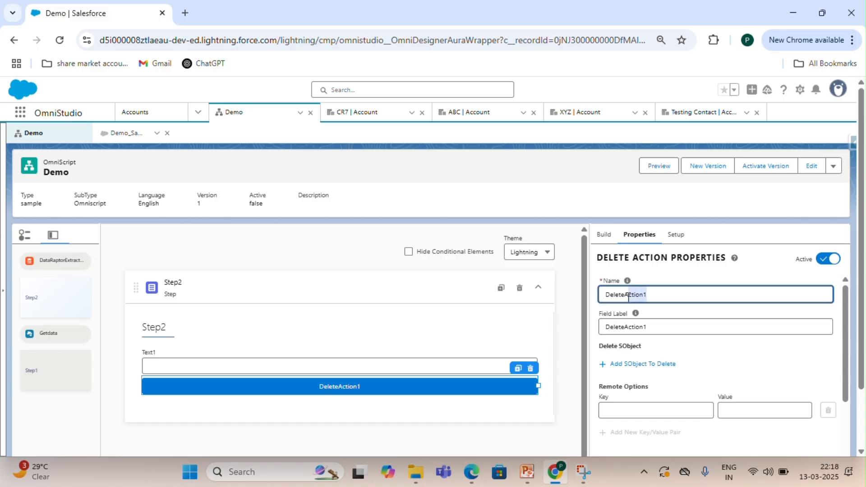
key(BackSpace)
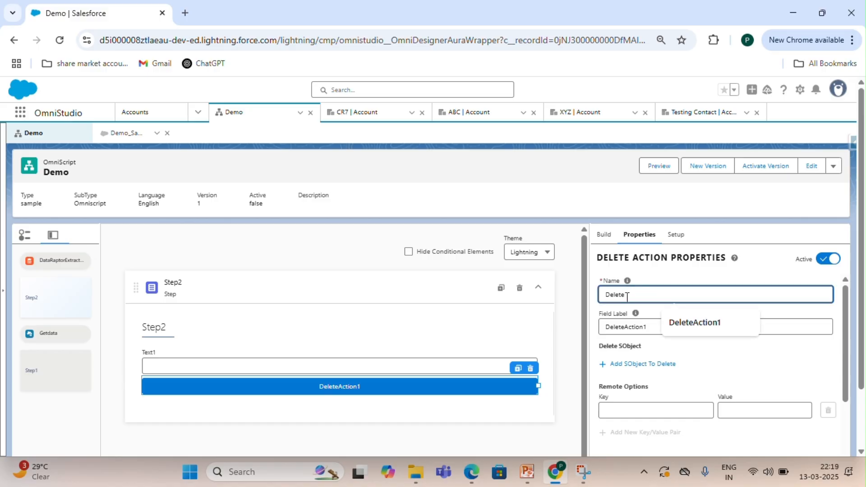
text(Record)
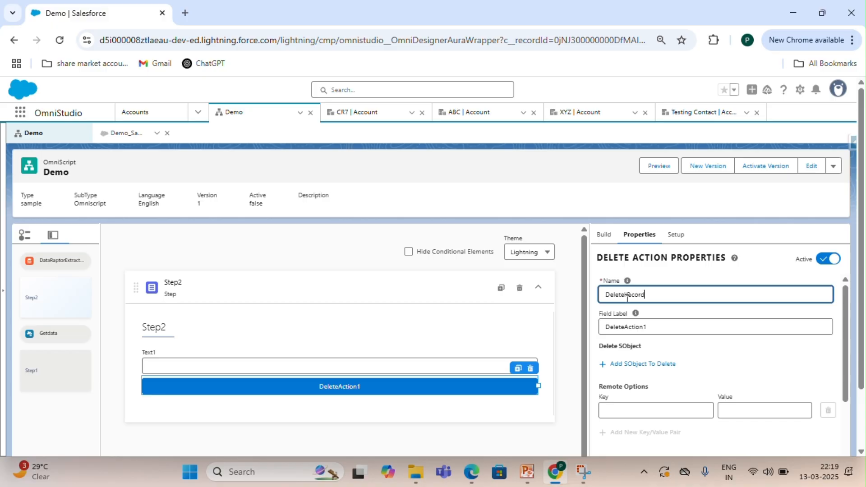
key(Tab)
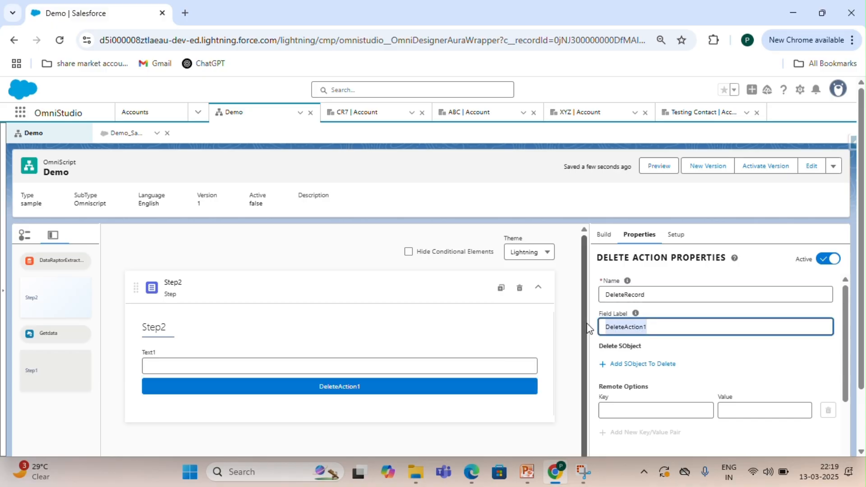
key(BackSpace)
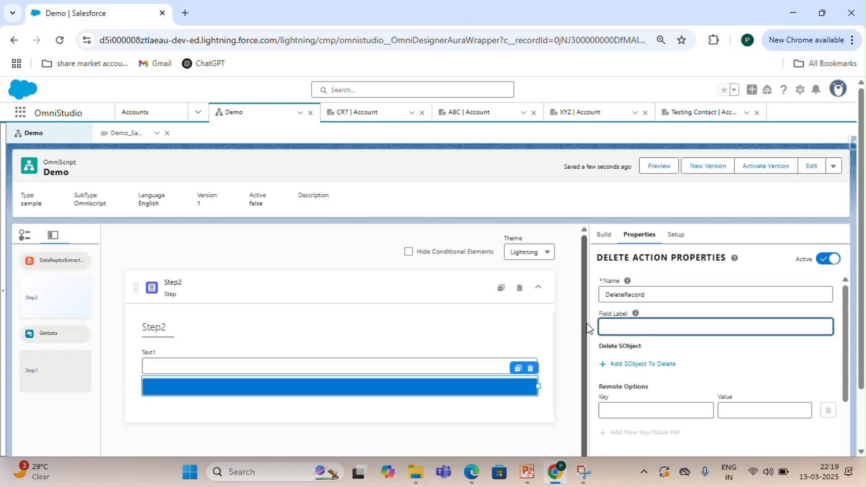
text(Delete)
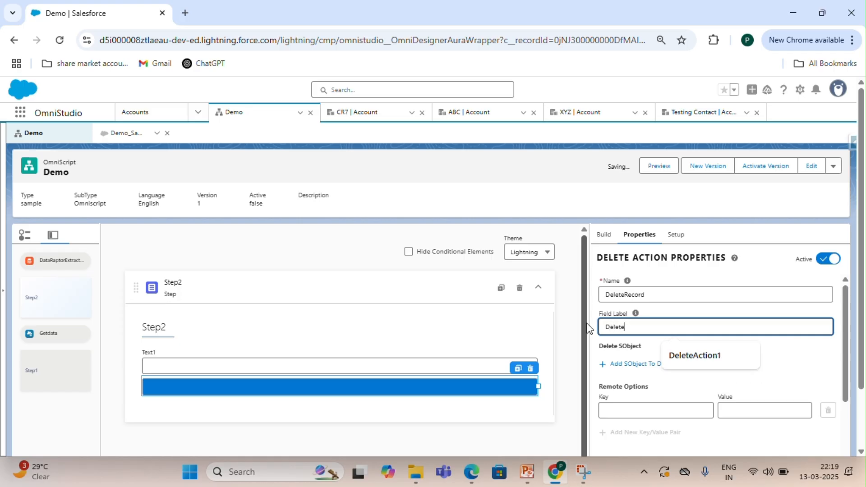
click(778, 355)
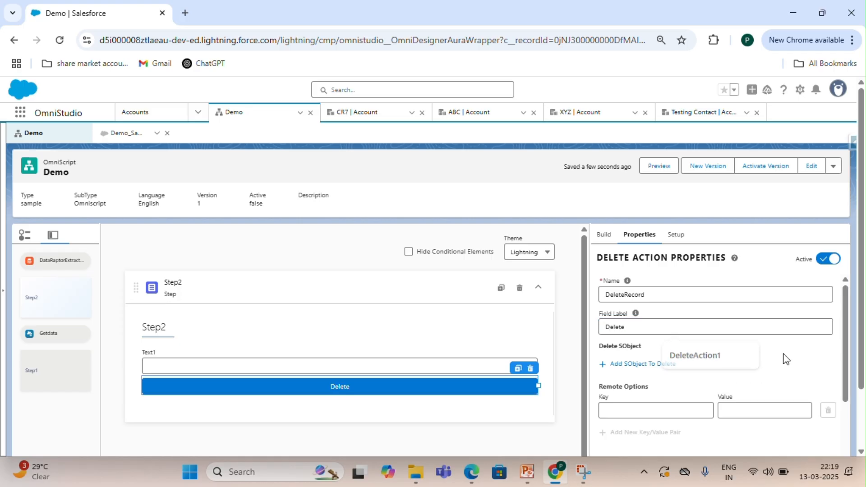
scroll(778, 356, down, 2)
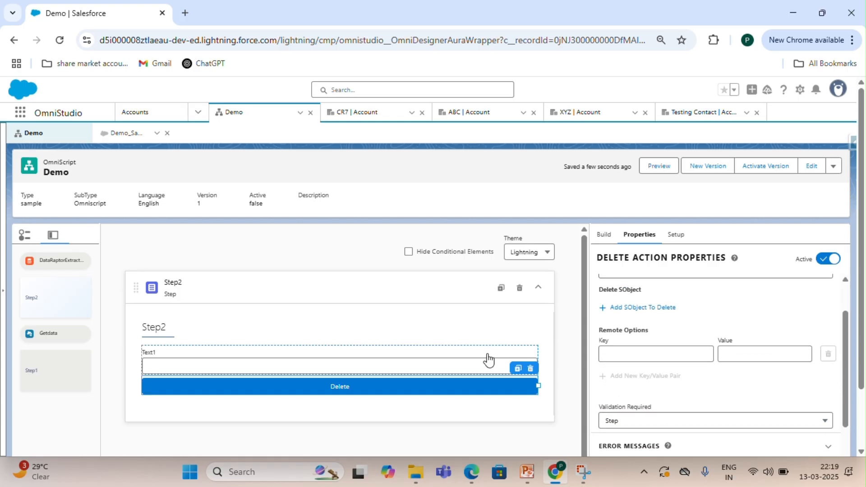
click(413, 352)
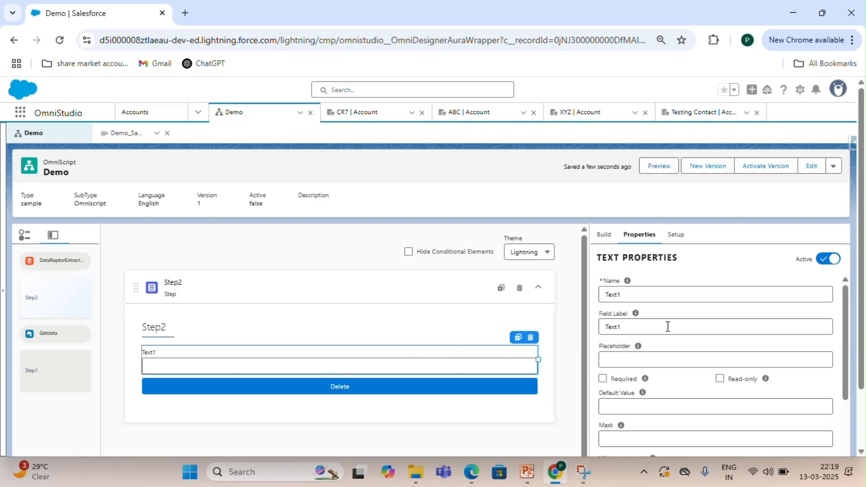
scroll(705, 296, down, 2)
scroll(704, 295, up, 2)
Open the CR7 account record's details and copy its record Id from the address bar.
click(370, 123)
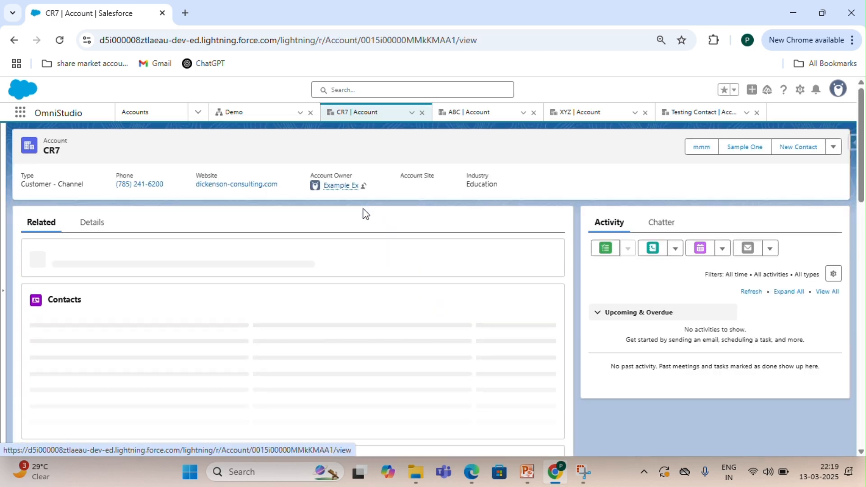
click(103, 233)
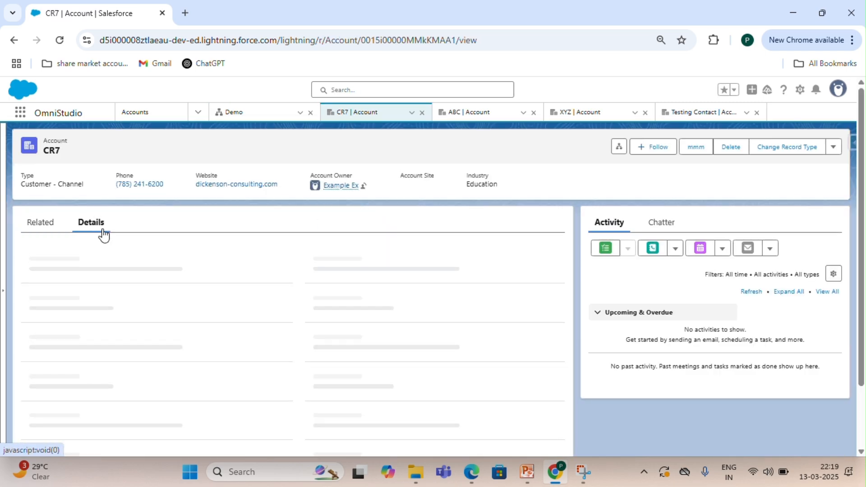
click(401, 37)
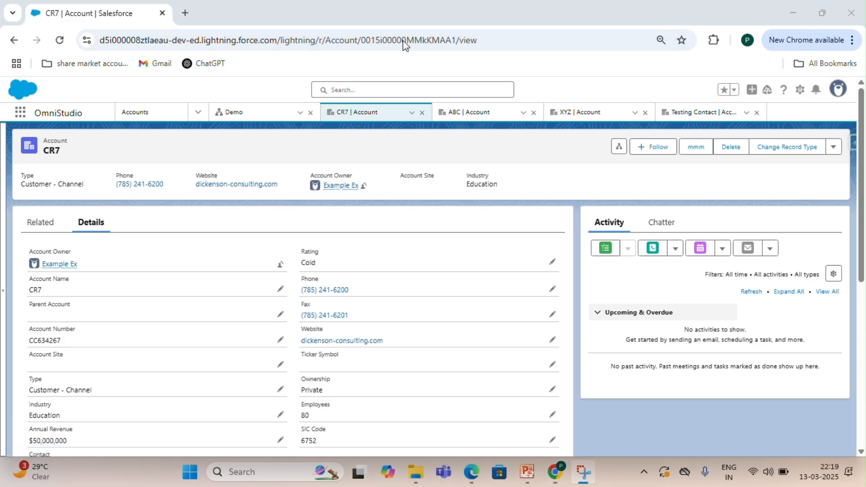
click(822, 13)
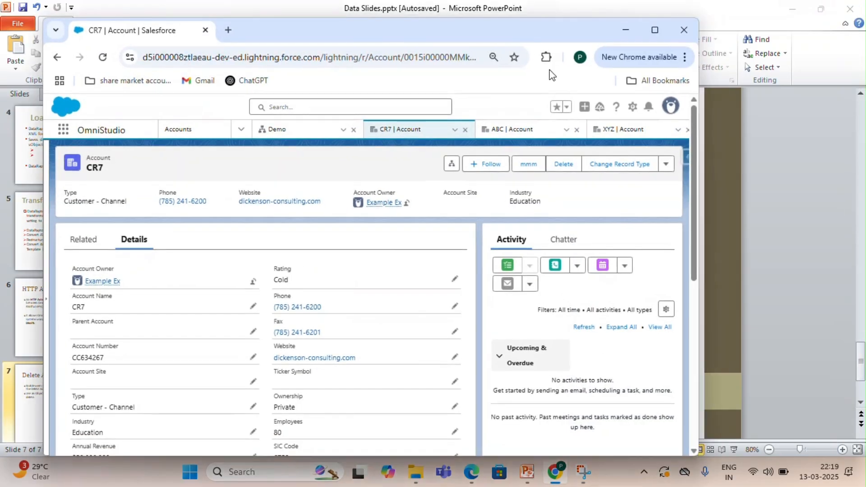
click(437, 58)
double_click(437, 62)
key(ctrl+c)
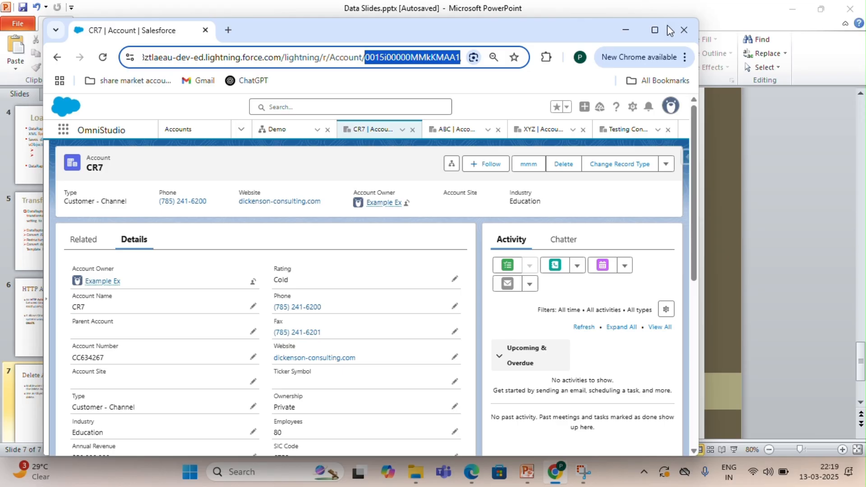
click(654, 29)
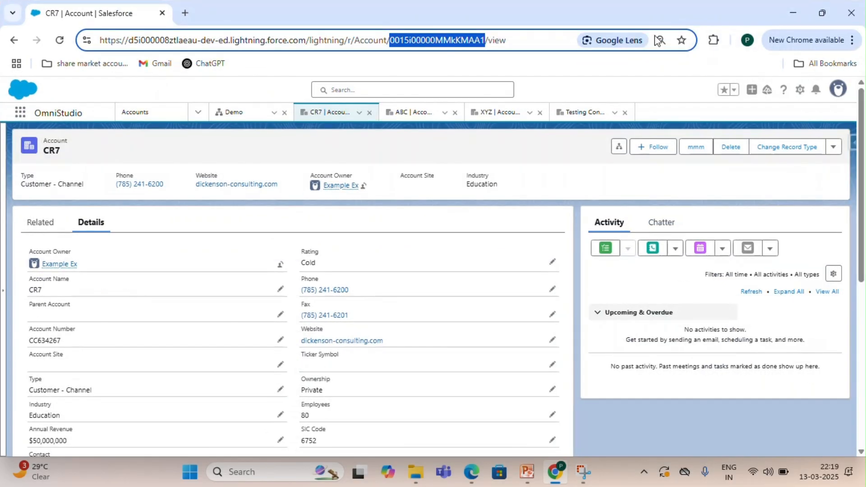
Add an SObject to delete on the delete action: type Account, path to Id set to the copied CR7 record Id.
click(247, 114)
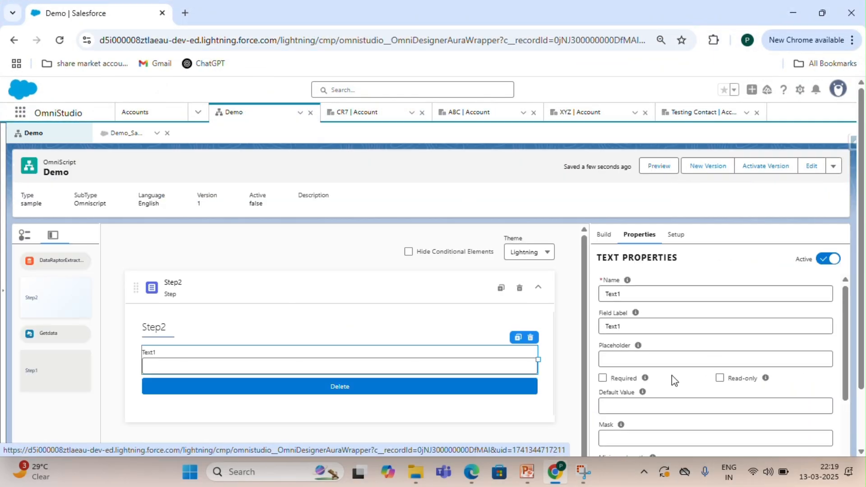
scroll(671, 375, down, 2)
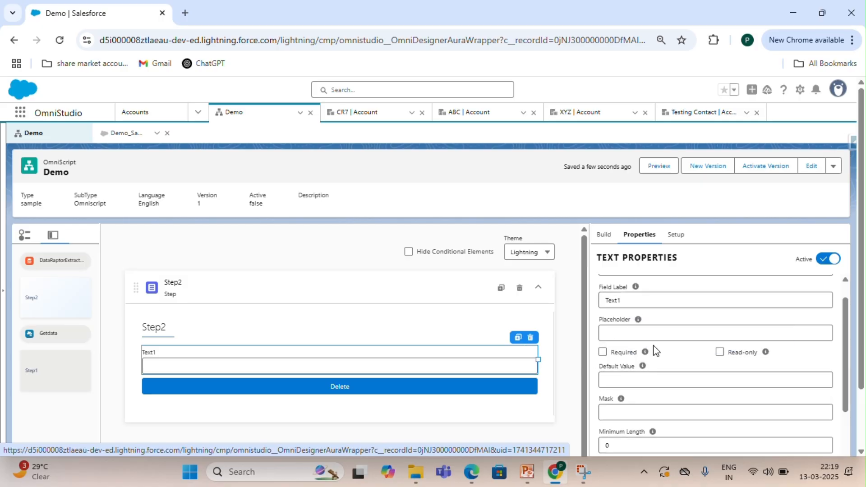
scroll(604, 375, down, 1)
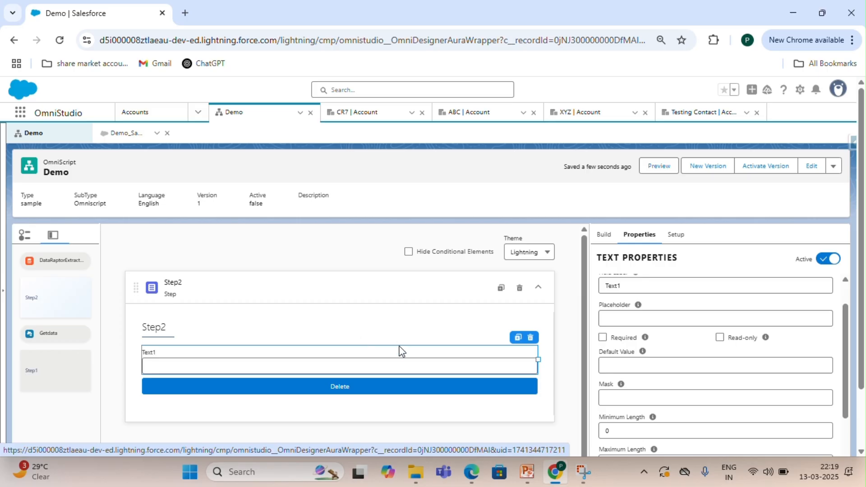
click(383, 389)
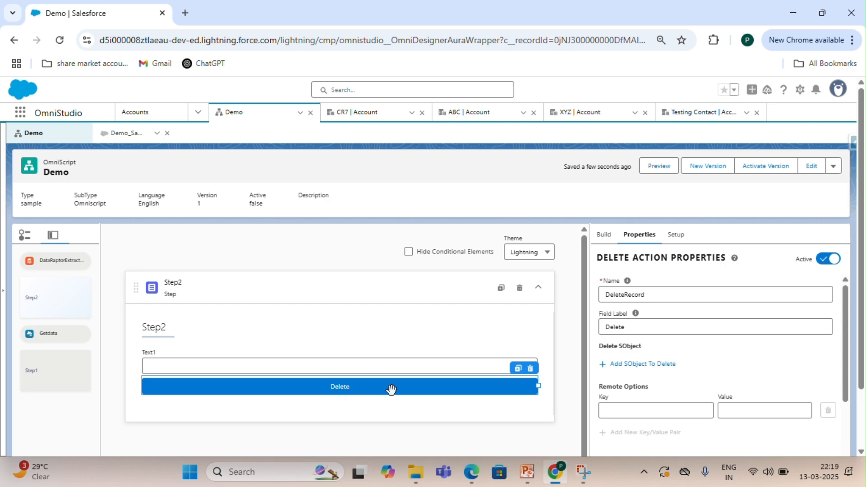
click(636, 366)
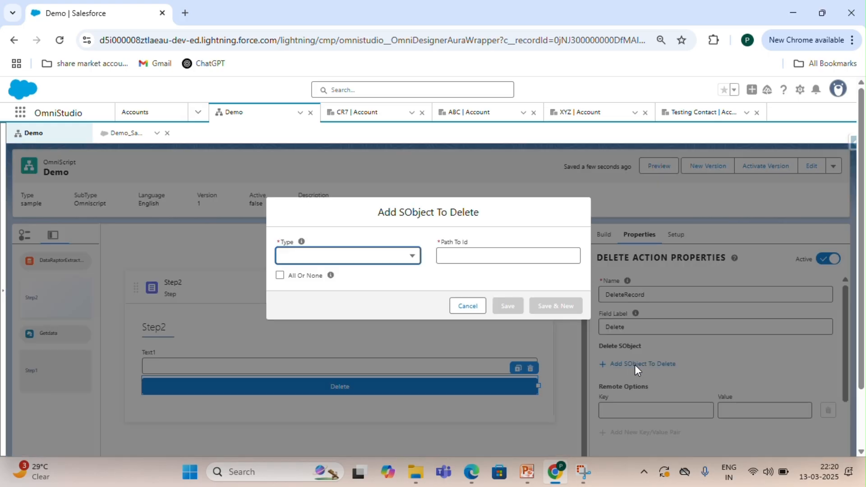
click(363, 265)
click(345, 294)
click(461, 253)
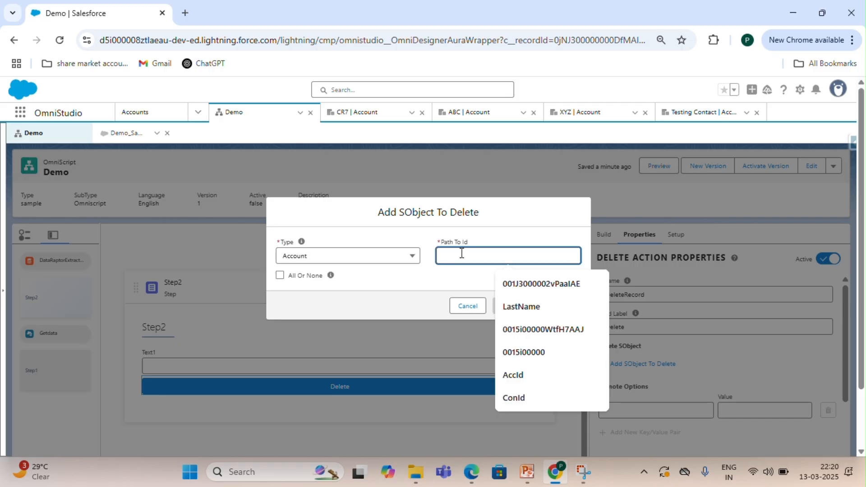
key(ctrl+v)
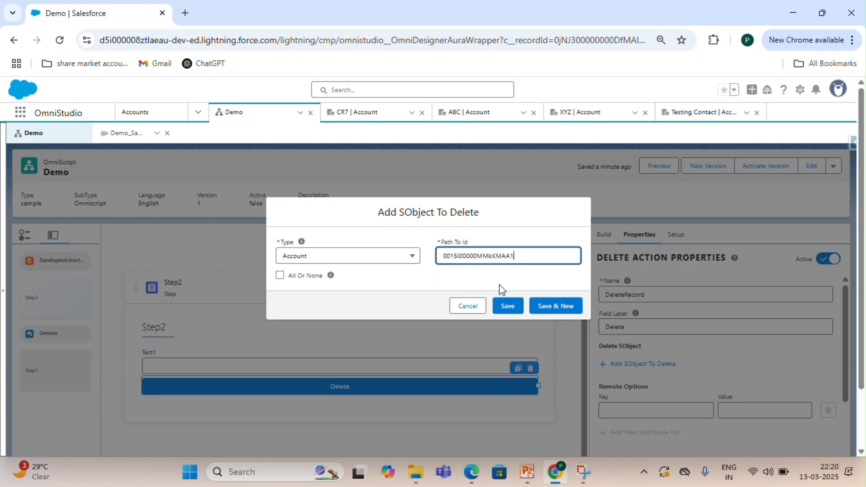
click(508, 307)
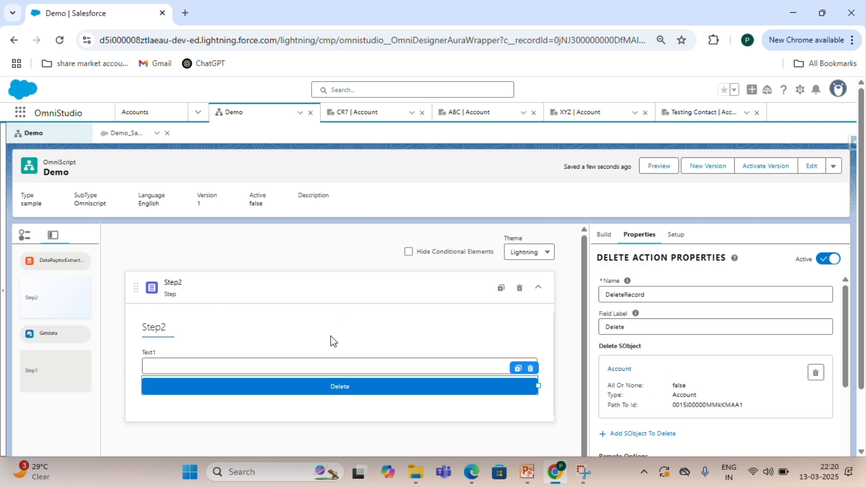
Deactivate the Text1 input element.
click(333, 358)
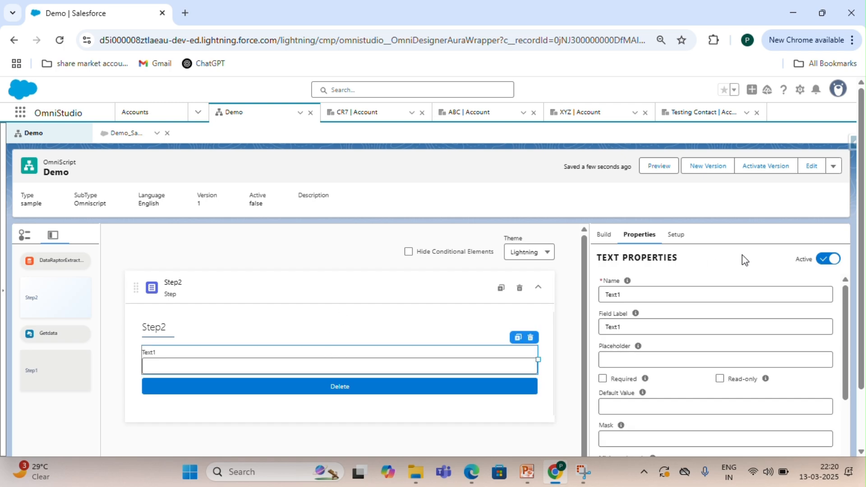
click(829, 261)
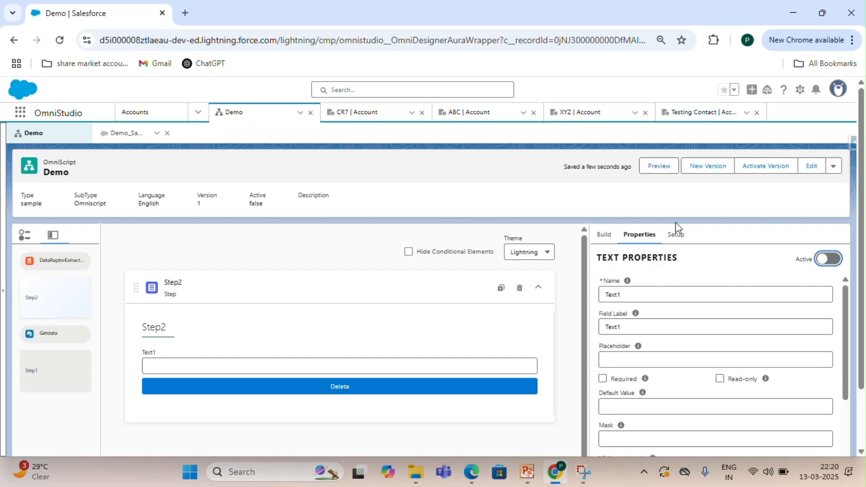
Preview the OmniScript, then return to the design view.
click(659, 166)
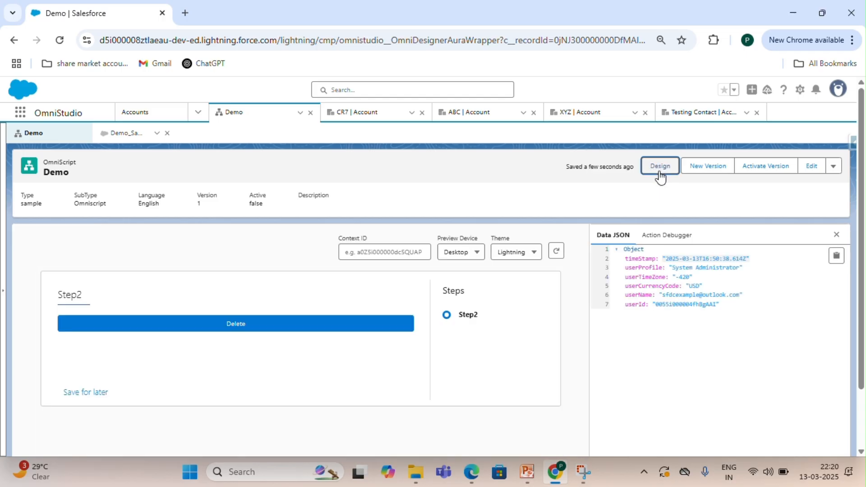
click(659, 175)
mouse_move(638, 346)
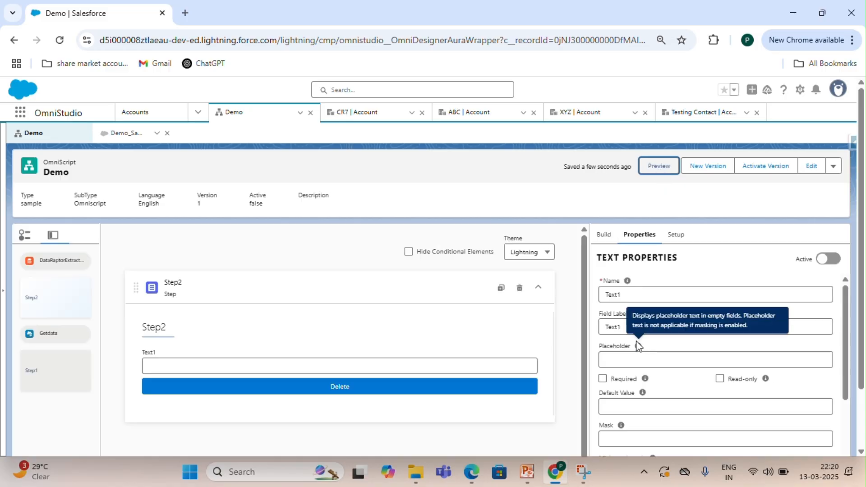
Preview the OmniScript and run its Delete action, confirming the deletion and acknowledging the result.
click(496, 386)
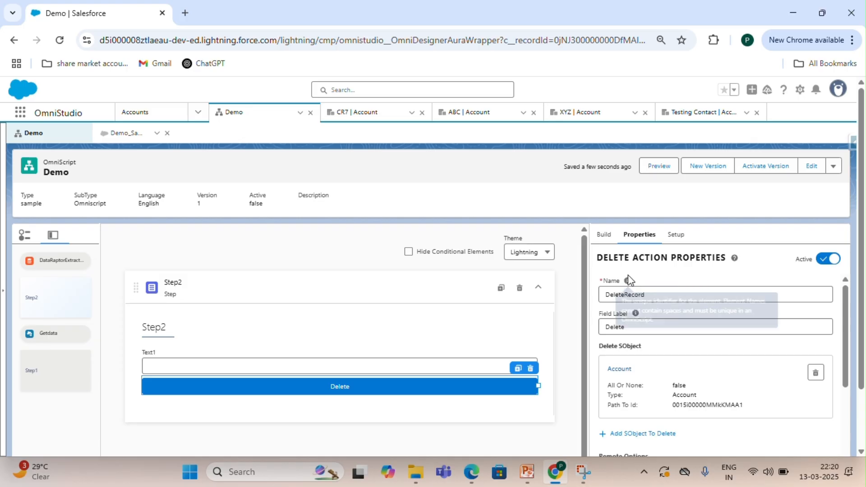
click(656, 170)
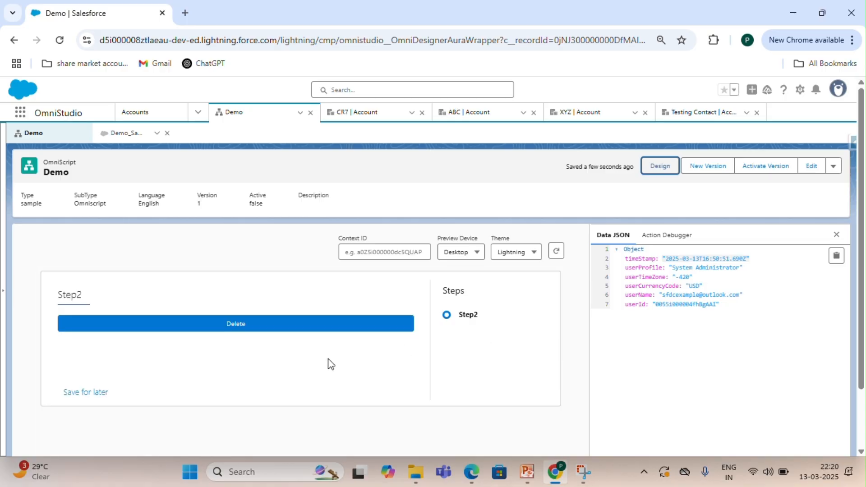
click(289, 325)
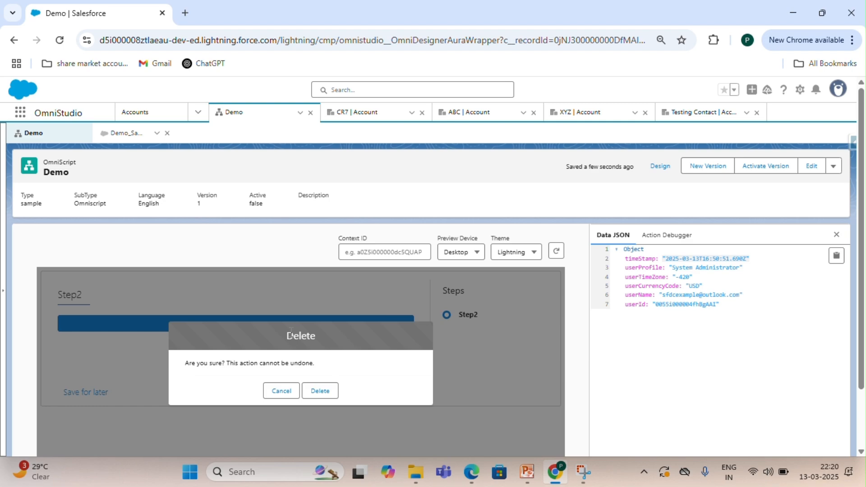
click(319, 391)
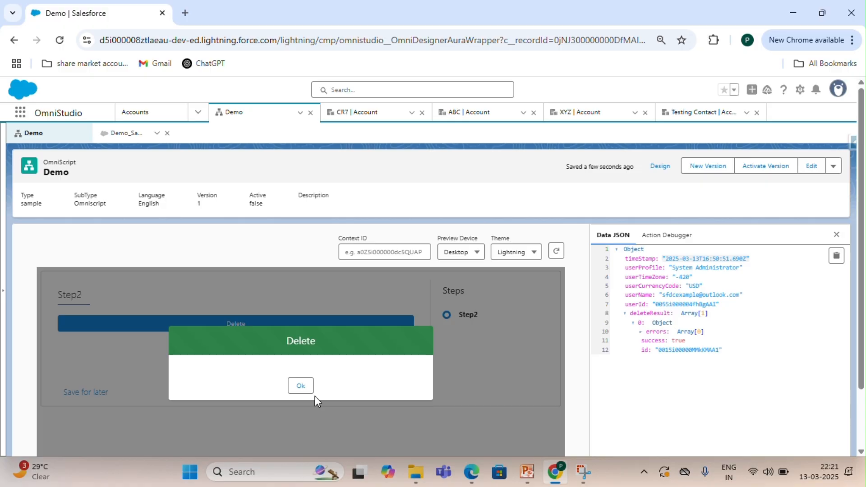
click(301, 385)
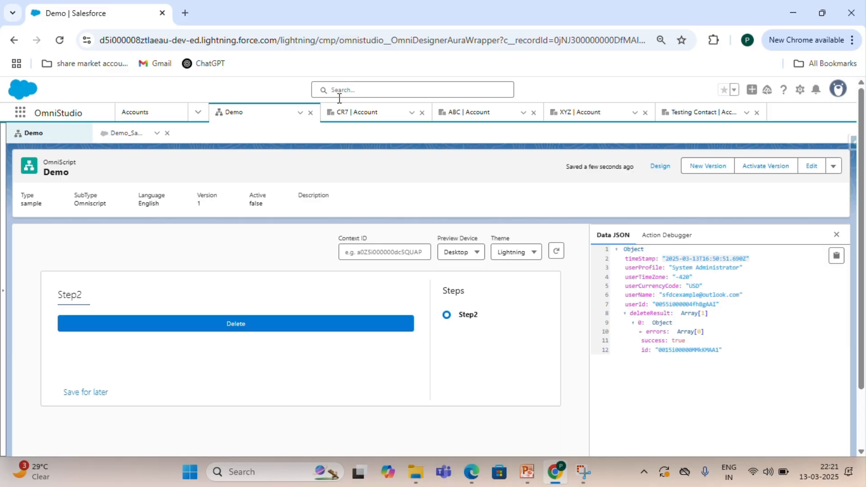
Reload the CR7 account tab to check the record, and return to the Demo OmniScript designer.
click(357, 114)
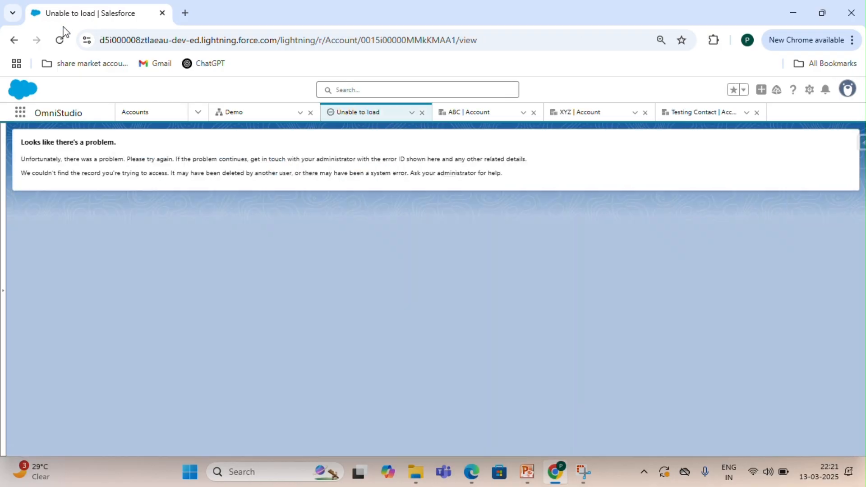
click(61, 40)
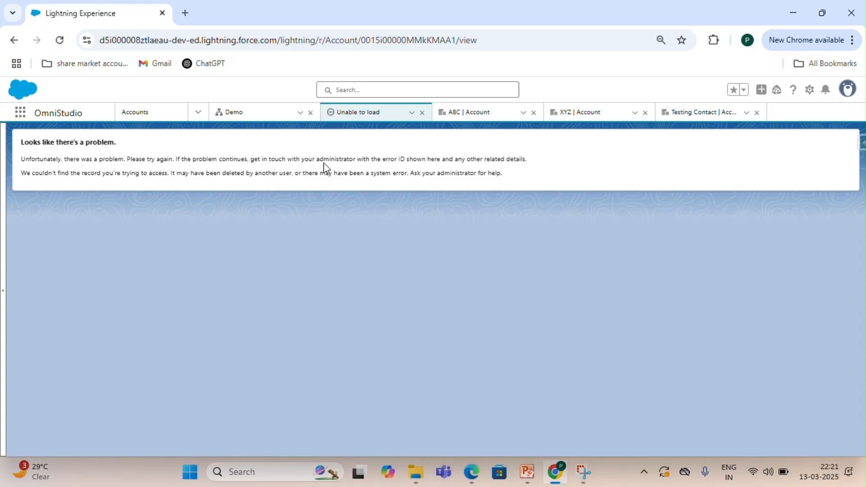
click(263, 119)
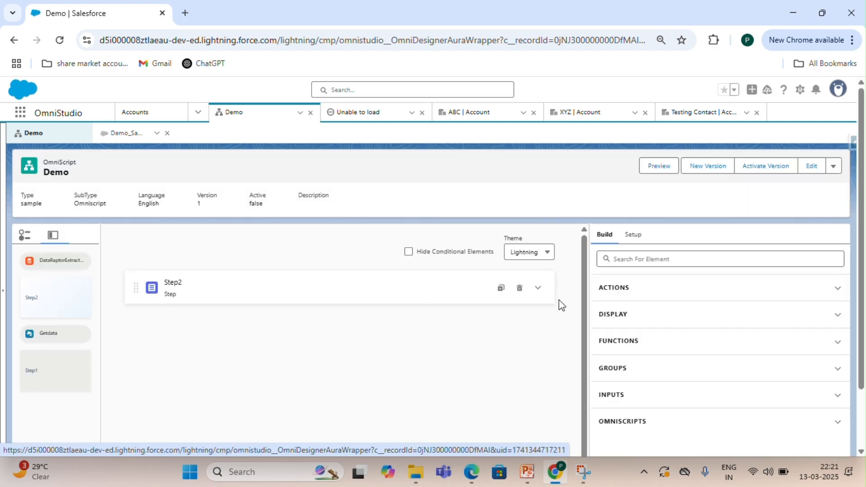
Add a Text input element to Step2 above the Delete button and name it AccId.
click(538, 290)
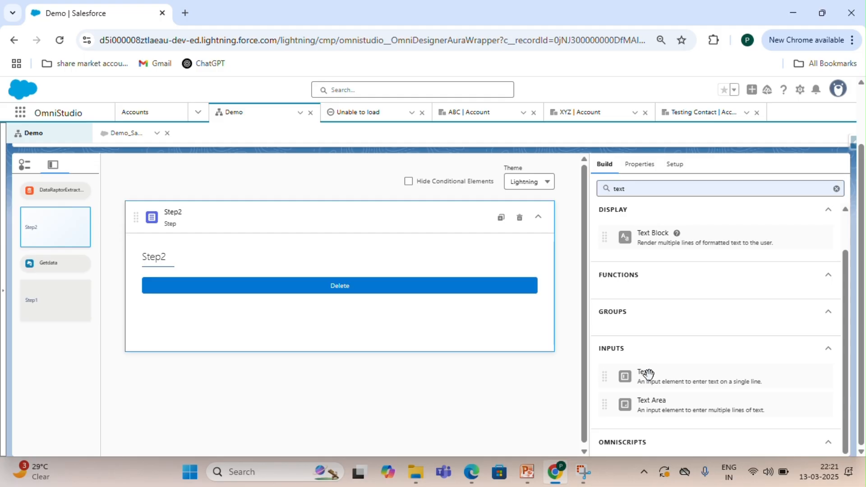
mouse_move(647, 374)
mouse_down()
mouse_move(432, 256)
mouse_move(440, 274)
mouse_up()
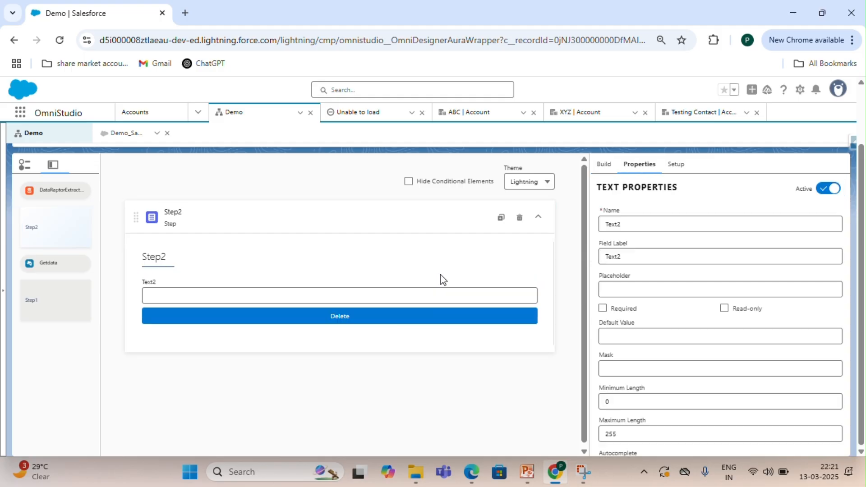
drag(636, 224, 598, 233)
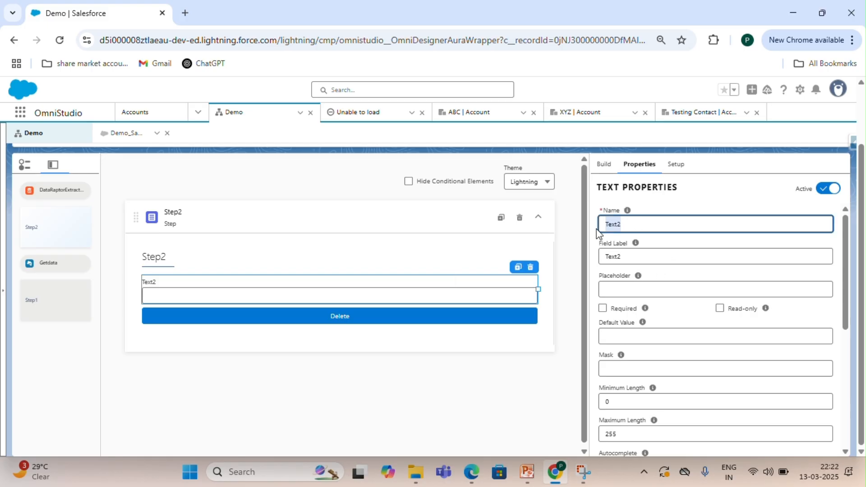
key(BackSpace)
text(Acc)
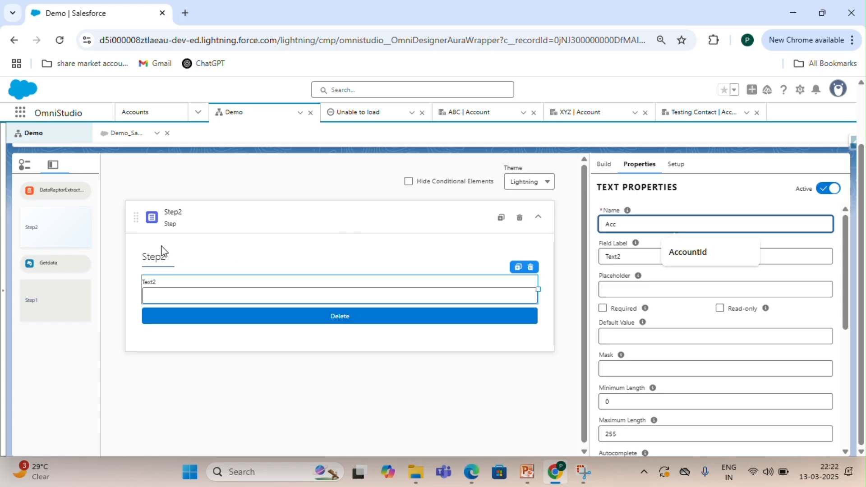
click(57, 225)
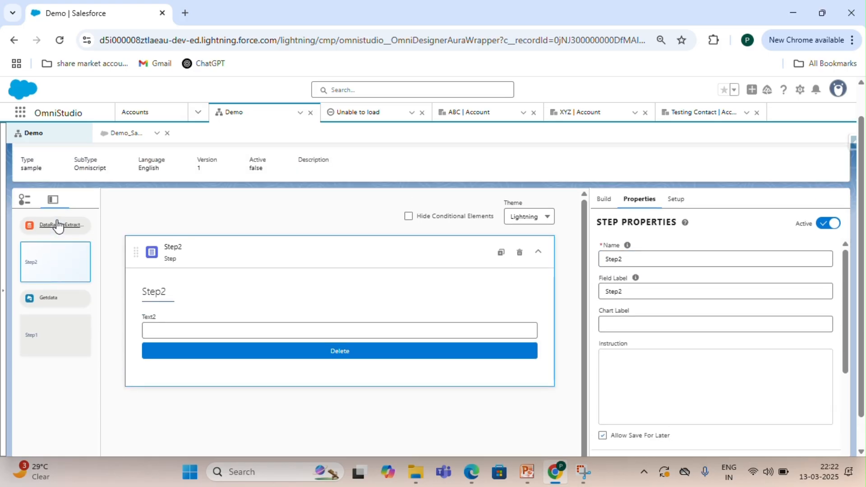
click(306, 329)
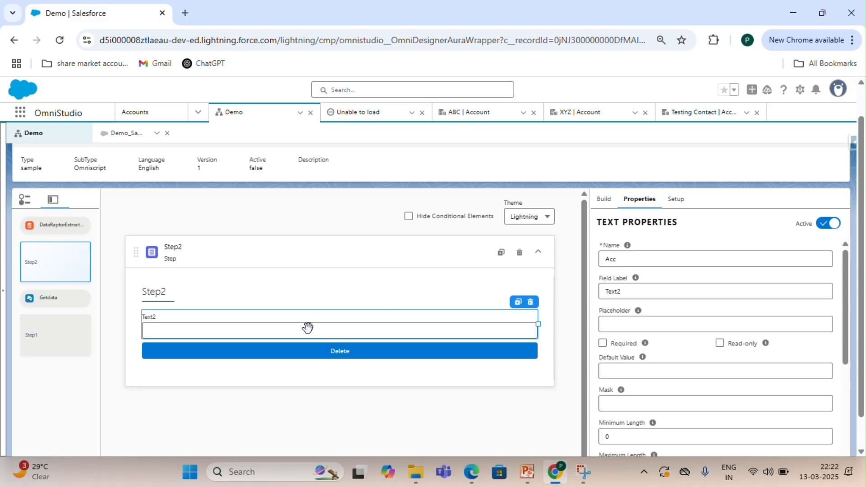
click(620, 261)
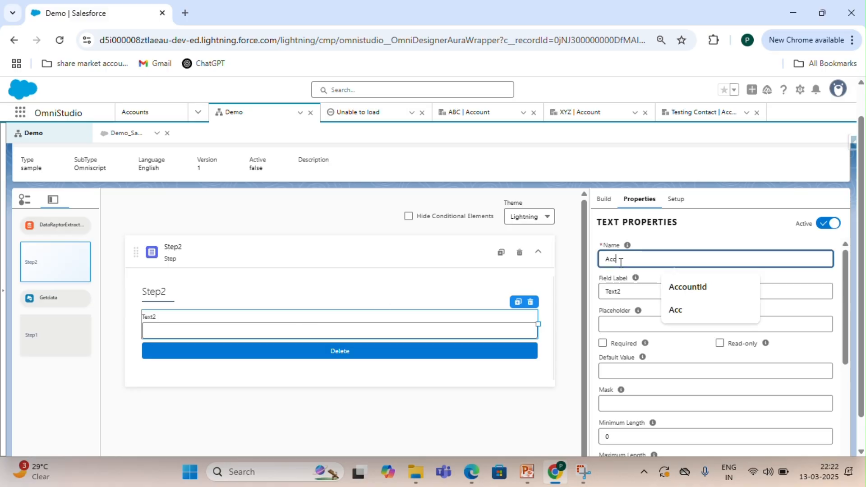
text(Id)
Set the new text input's field label to Account Id.
click(621, 291)
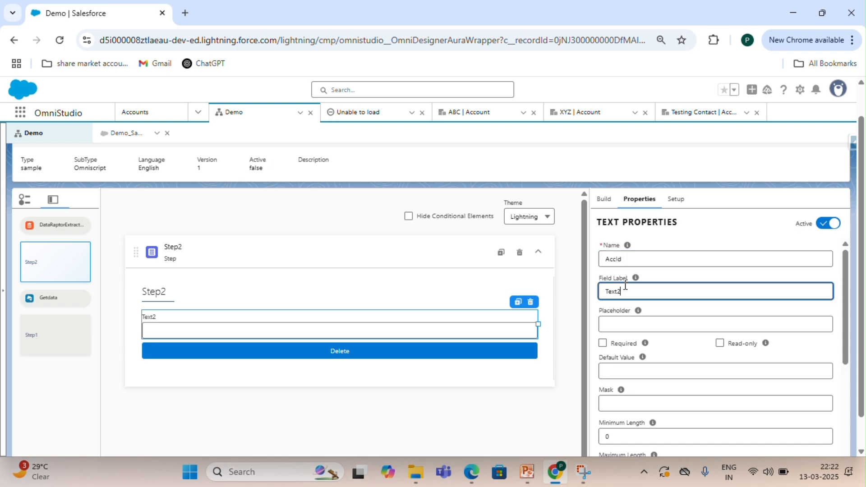
drag(622, 291, 602, 291)
key(BackSpace)
text(Accoun)
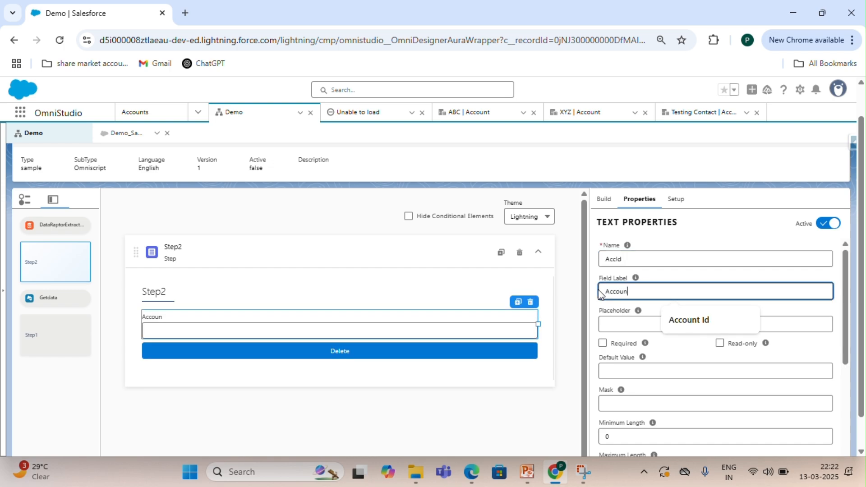
text(t Id)
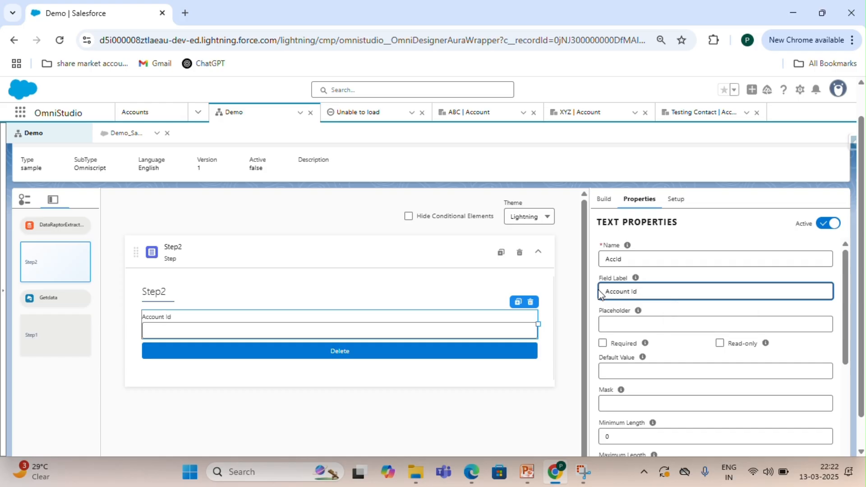
click(749, 244)
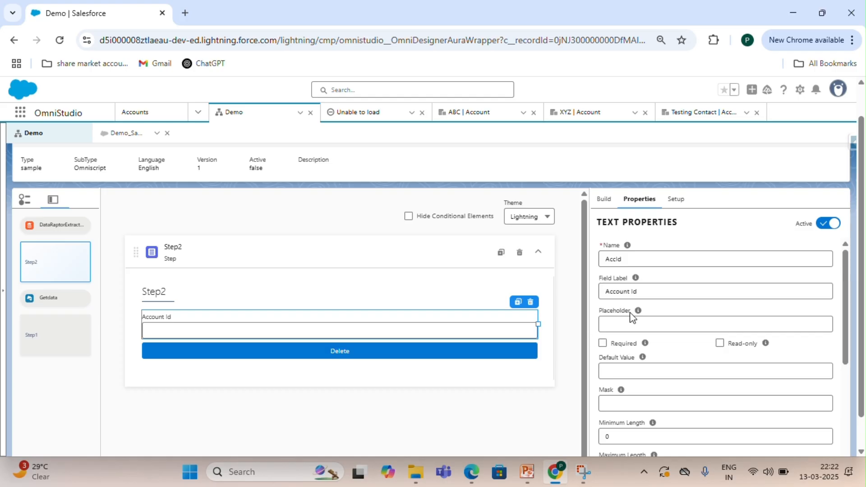
Change the delete action's Account SObject path to Id to %AccId% and save it.
scroll(660, 294, up, 1)
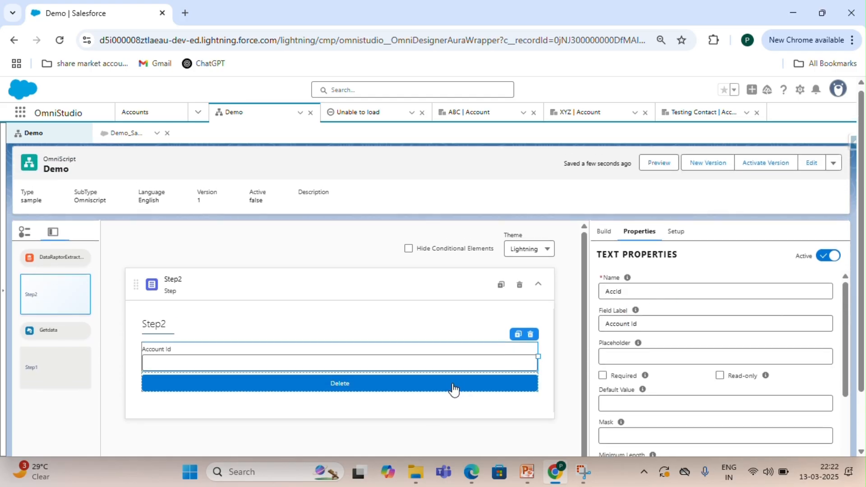
click(418, 383)
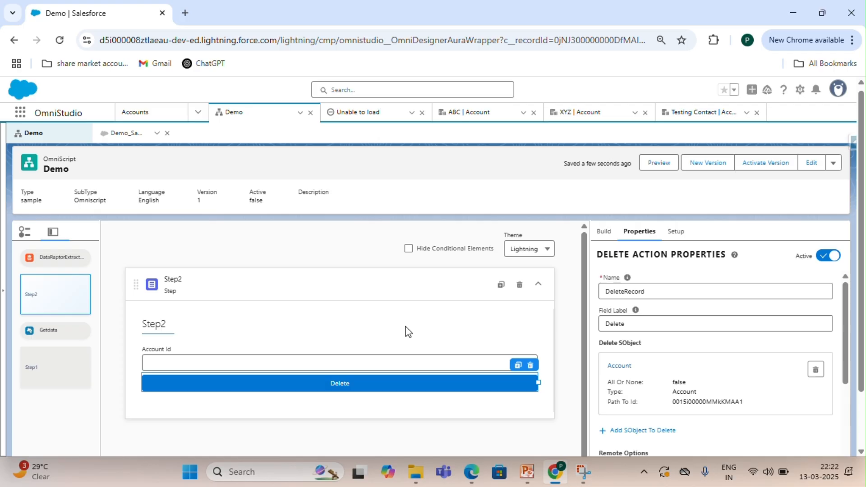
click(351, 350)
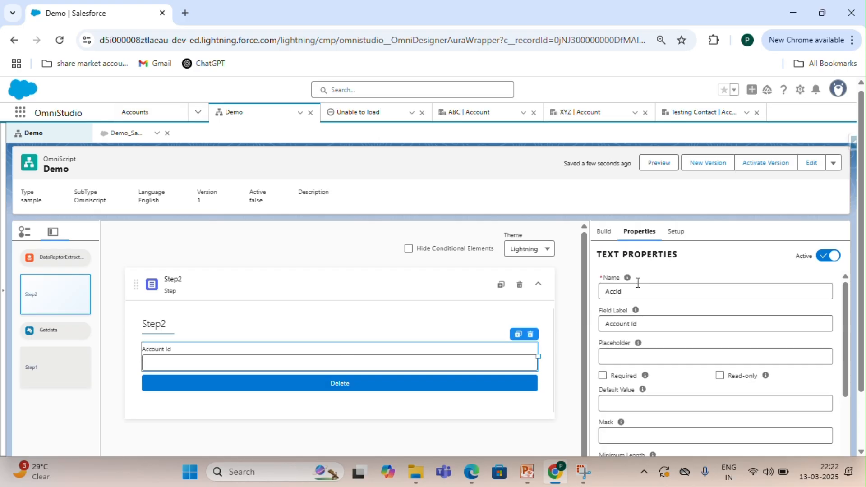
mouse_move(623, 283)
drag(628, 292, 595, 298)
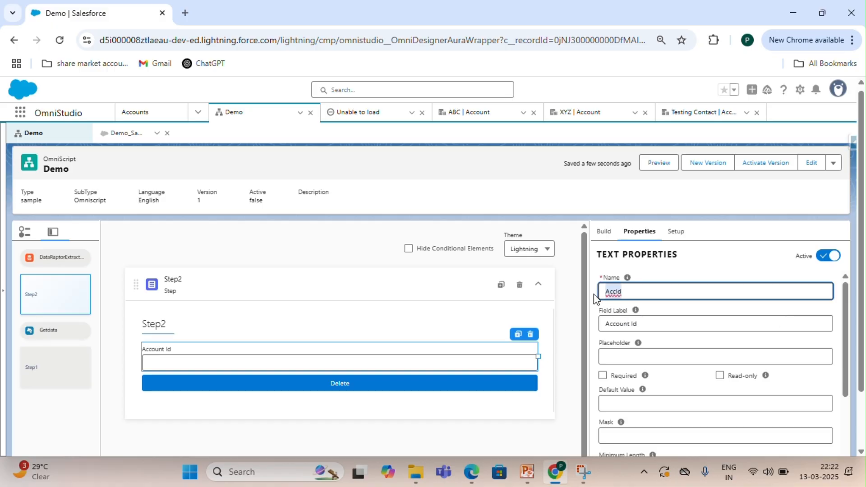
click(383, 382)
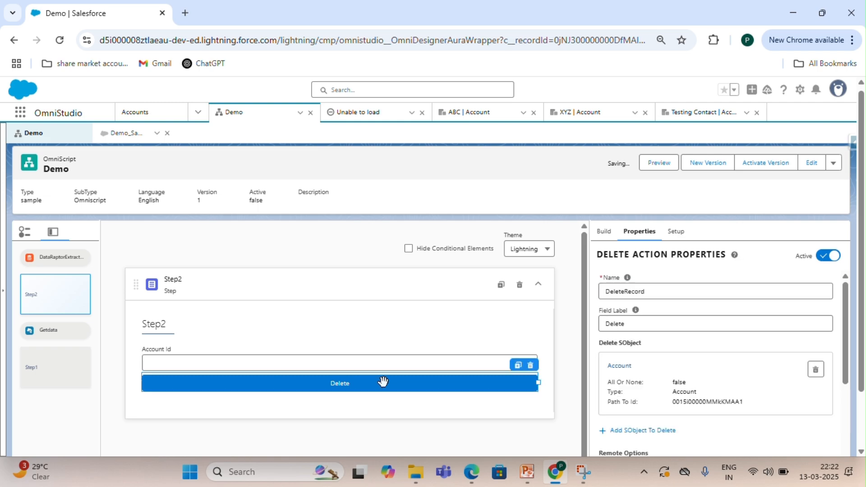
scroll(624, 356, down, 1)
click(622, 335)
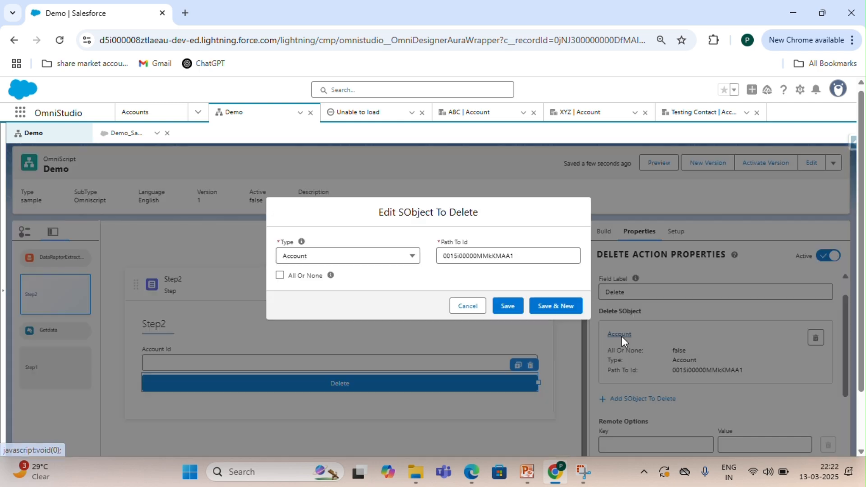
drag(524, 257, 432, 260)
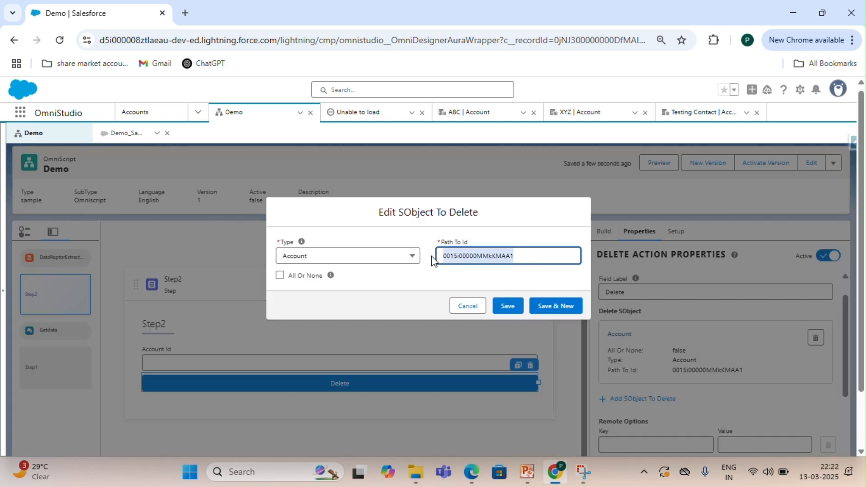
text(AccId%)
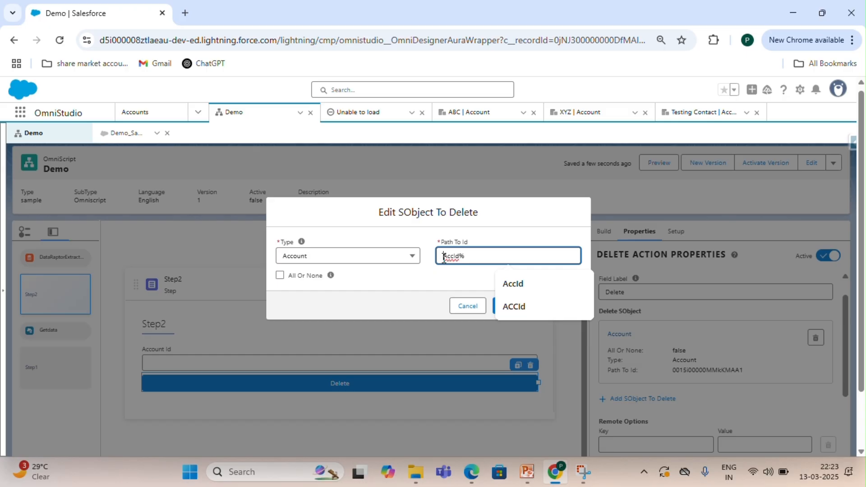
click(444, 257)
text(%)
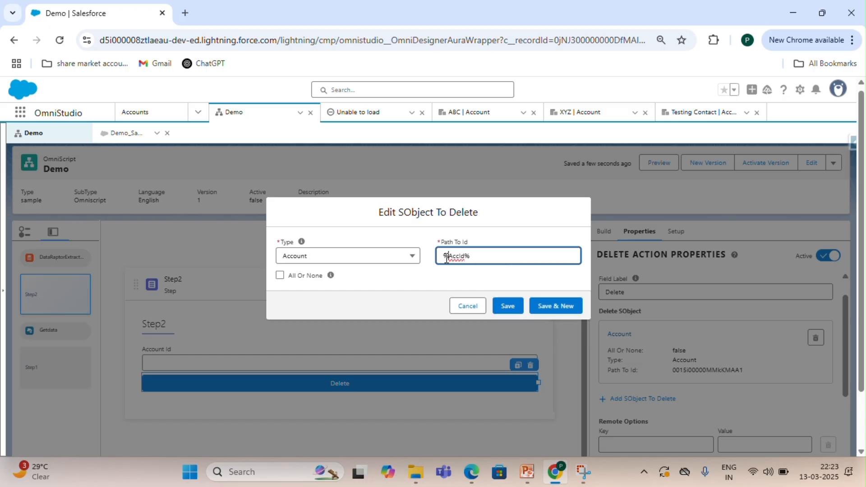
click(508, 307)
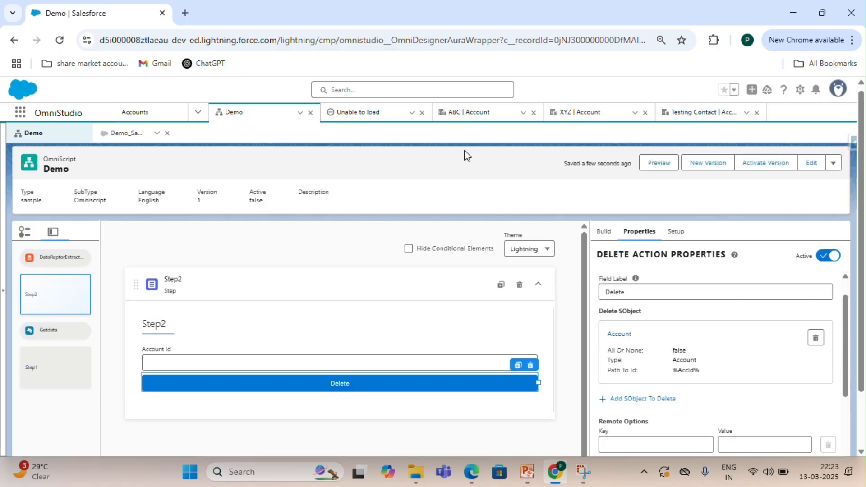
Copy the ABC account's record Id from the address bar and open the Demo OmniScript preview.
click(476, 114)
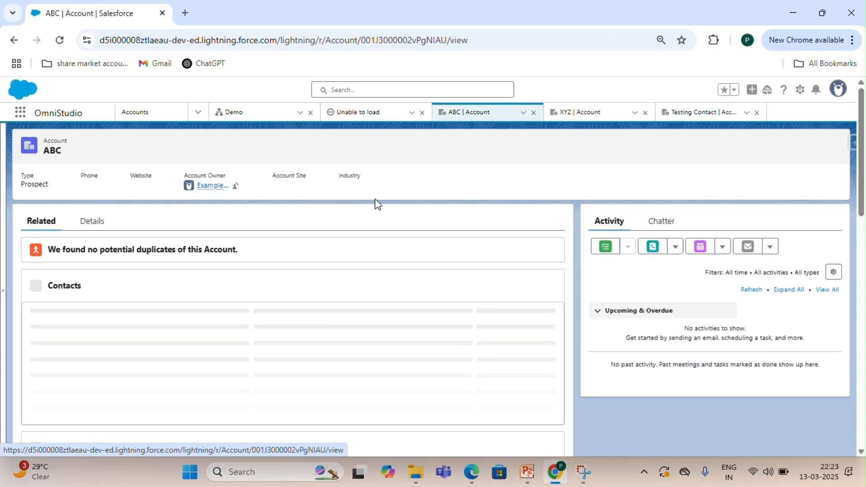
click(93, 225)
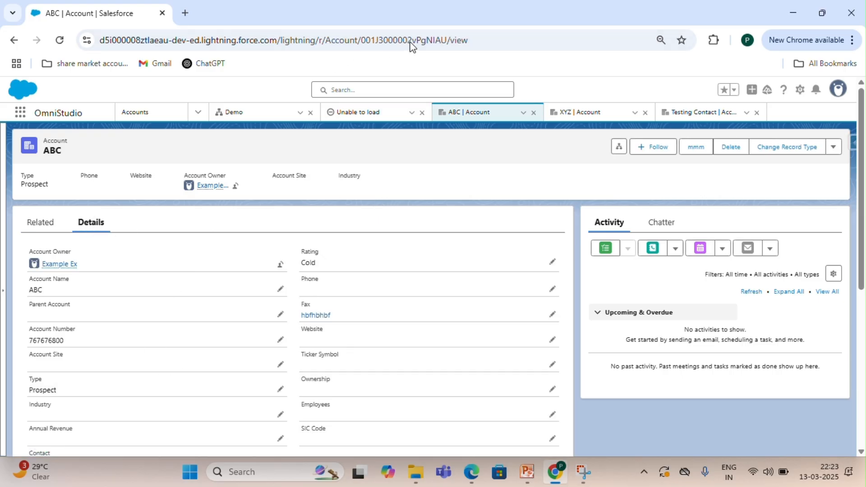
click(822, 13)
double_click(453, 59)
key(ctrl+c)
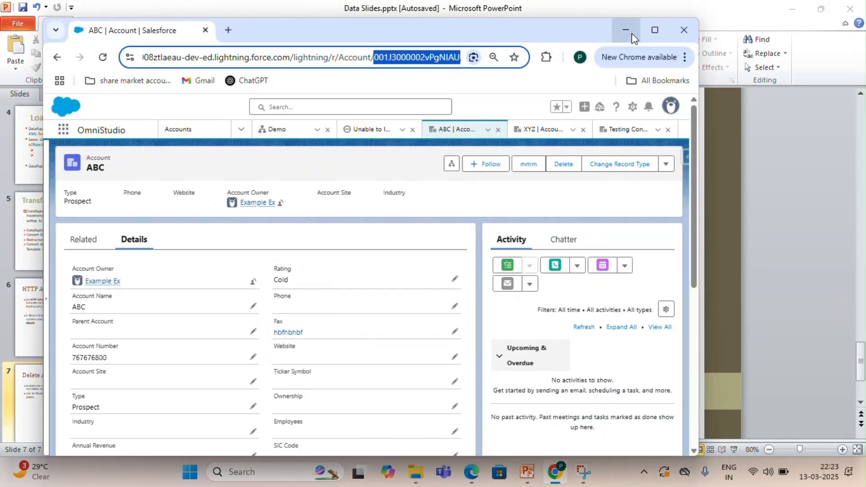
click(650, 31)
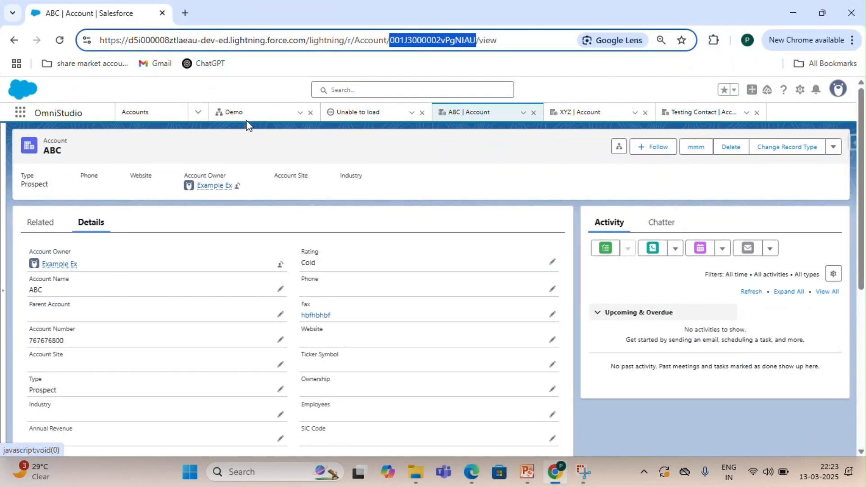
click(235, 116)
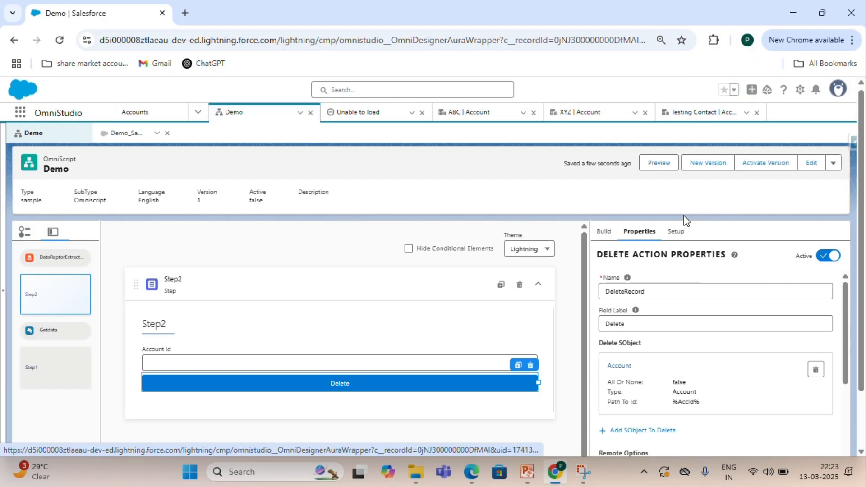
click(659, 163)
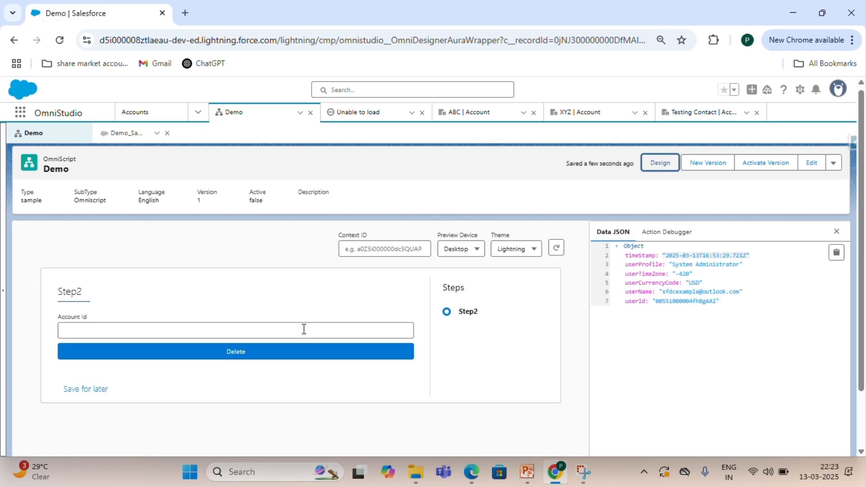
Paste the copied account Id into the Account Id field and run Delete, confirming the deletion.
click(299, 328)
key(ctrl+v)
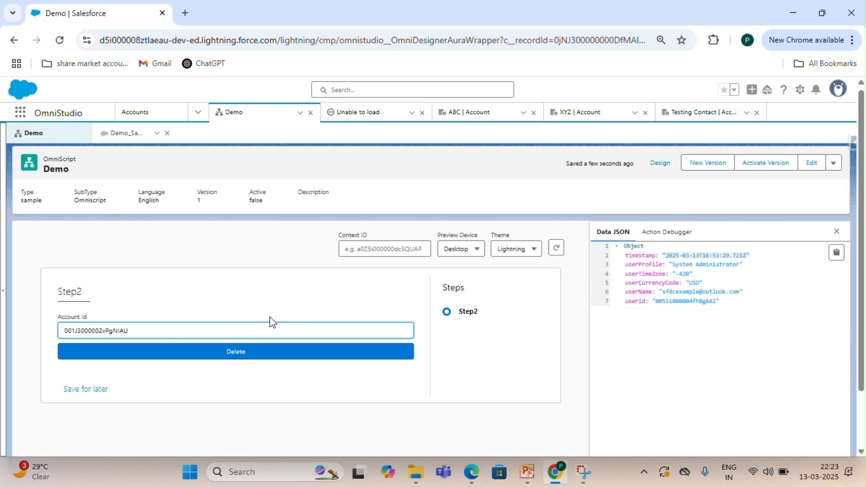
click(290, 356)
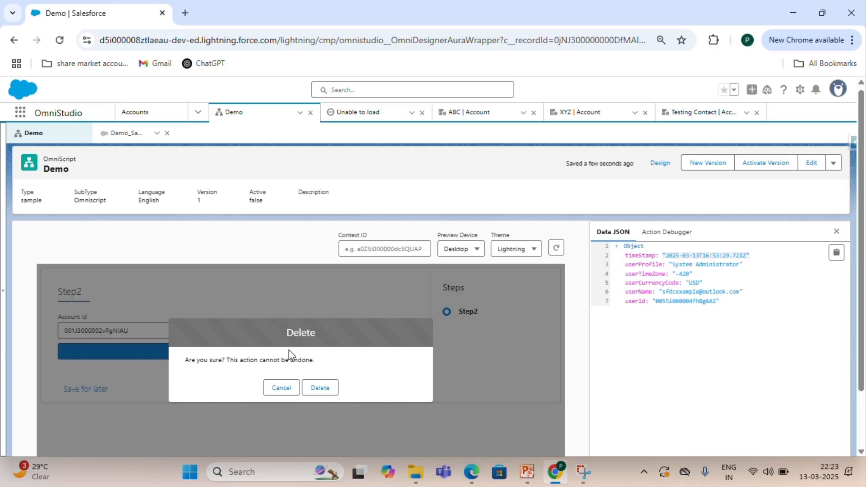
click(318, 388)
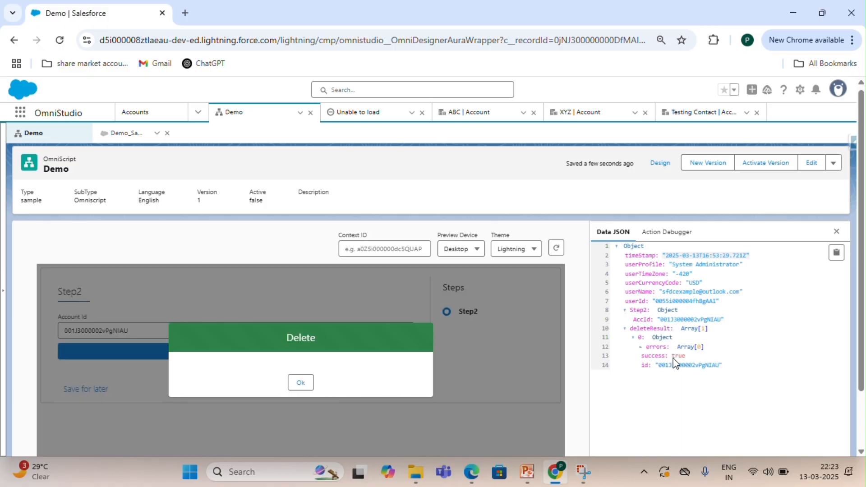
Reload the ABC account's tab to check the deleted record, and return to the Demo OmniScript.
click(488, 119)
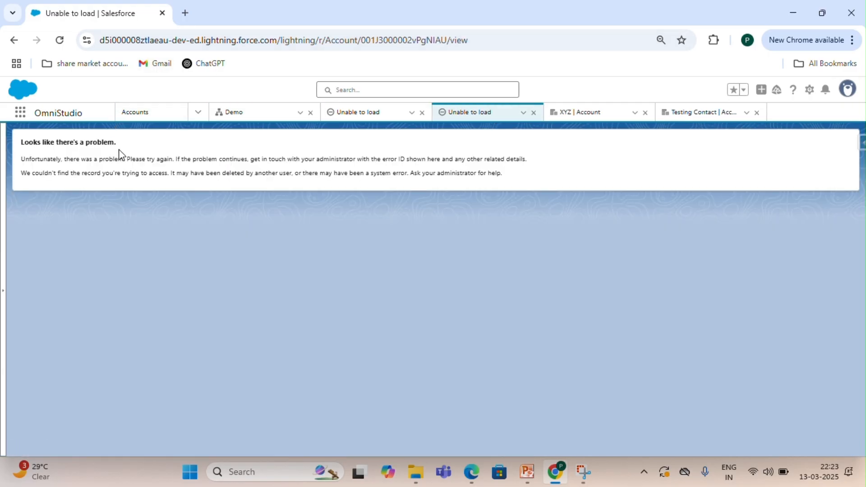
click(63, 44)
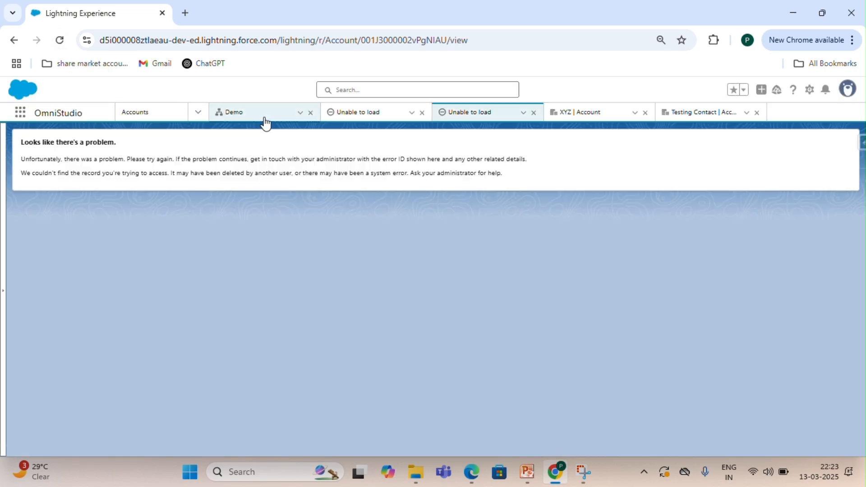
click(265, 121)
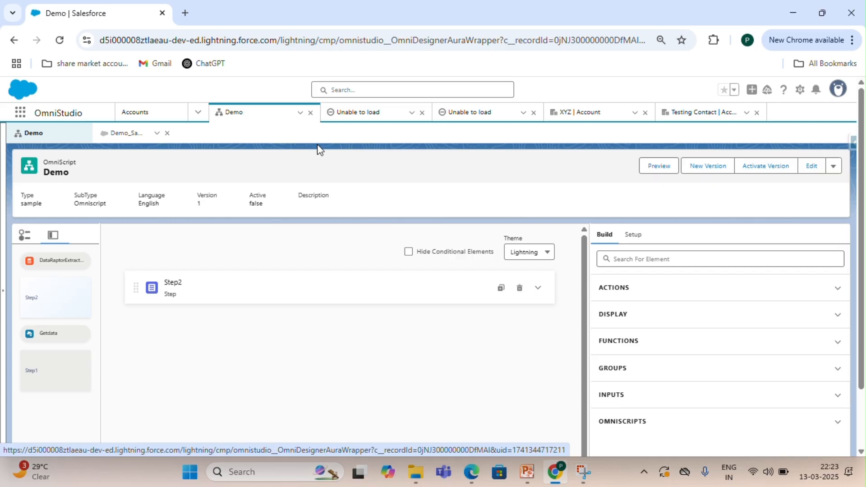
Review the Delete action's error messages and confirmation modal properties in Step2.
click(536, 287)
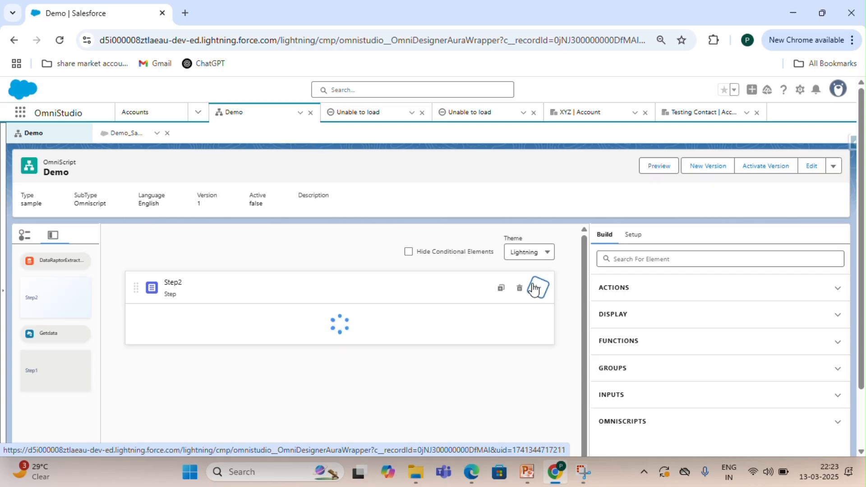
scroll(662, 354, down, 1)
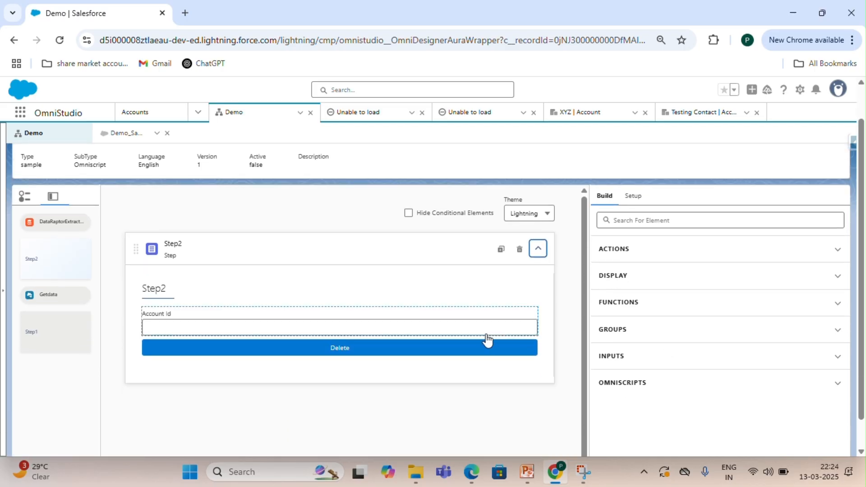
click(449, 346)
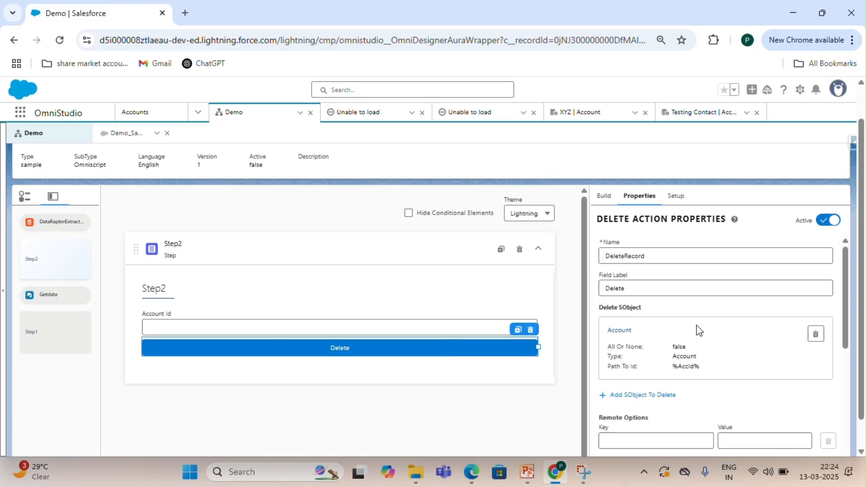
scroll(696, 325, down, 5)
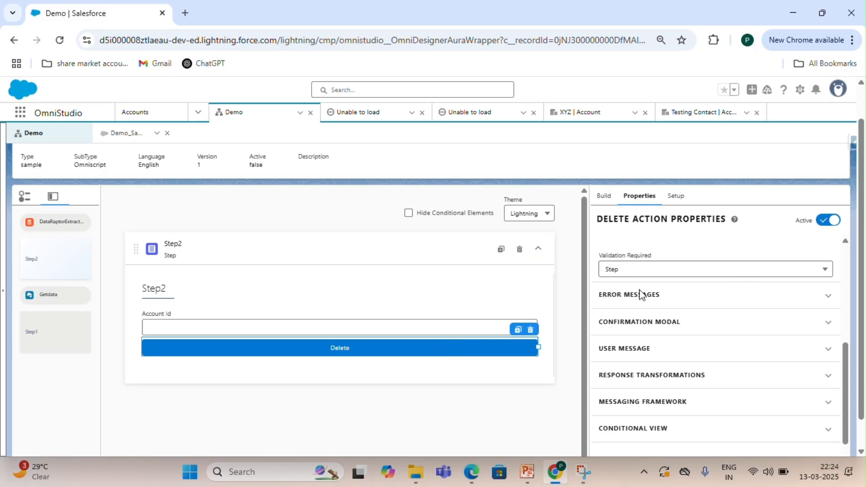
scroll(638, 334, down, 1)
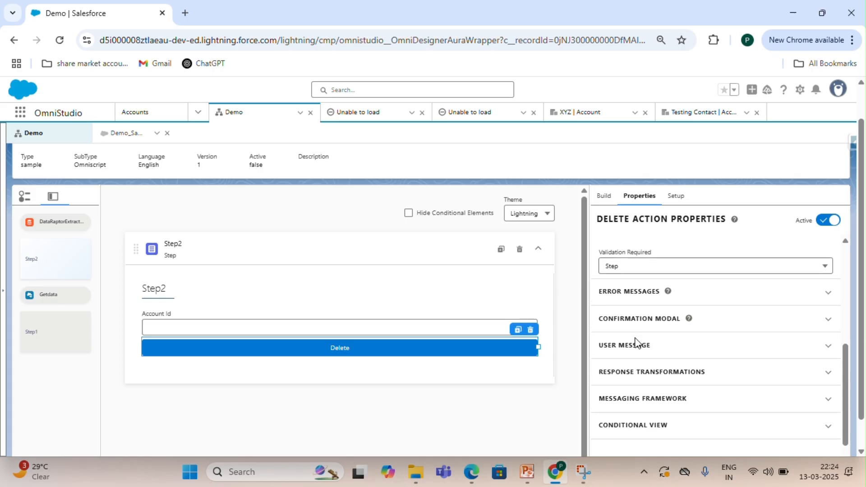
click(629, 283)
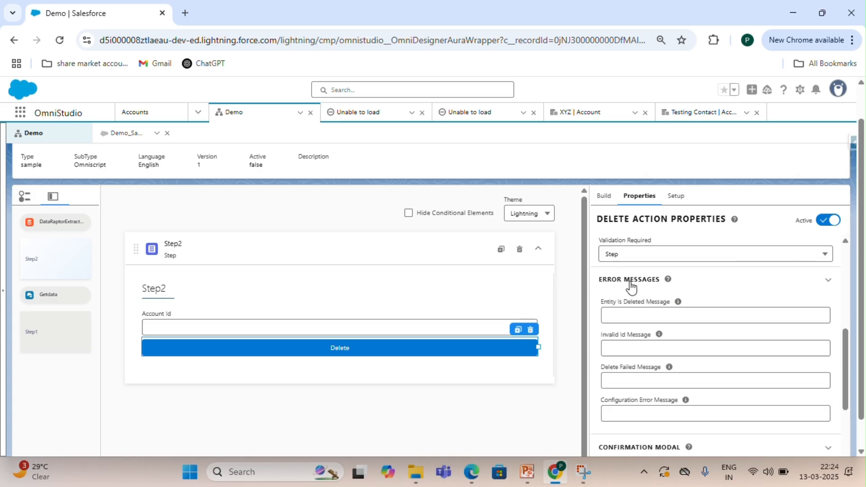
scroll(630, 287, down, 3)
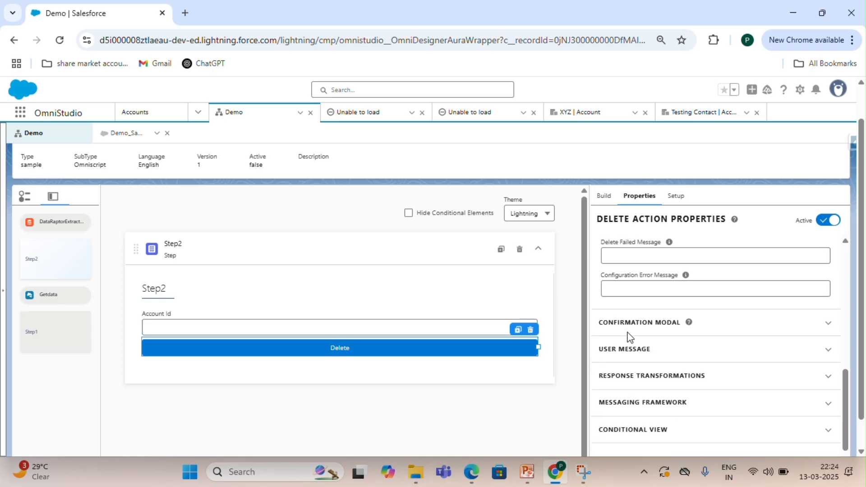
click(630, 328)
scroll(629, 328, down, 2)
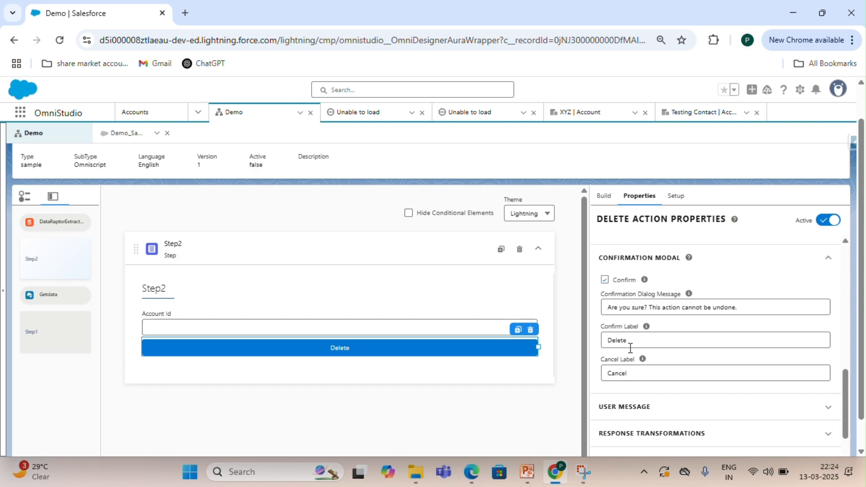
mouse_move(648, 328)
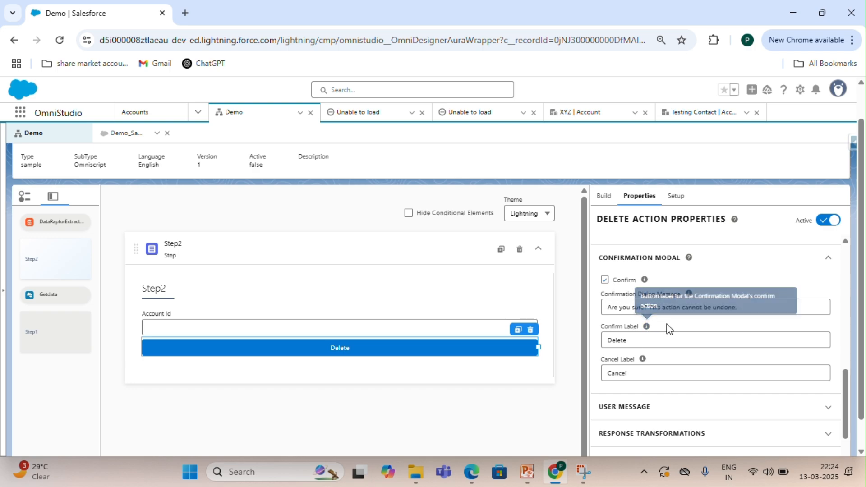
scroll(668, 326, down, 1)
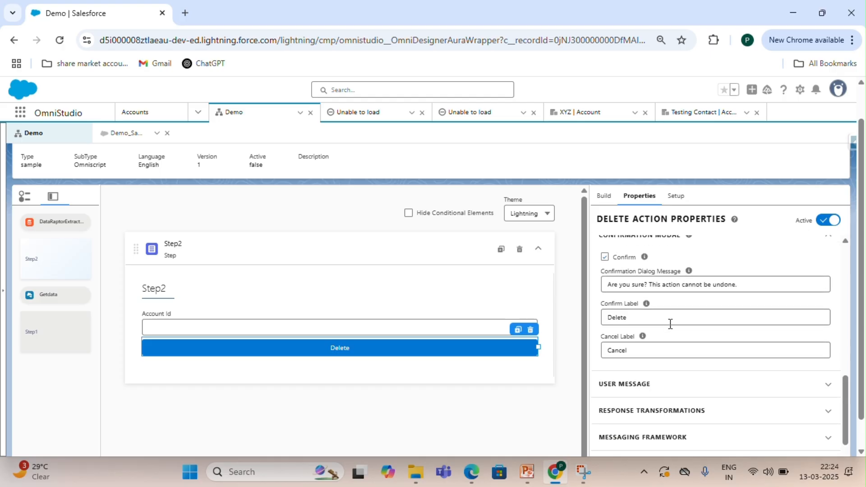
scroll(670, 324, up, 1)
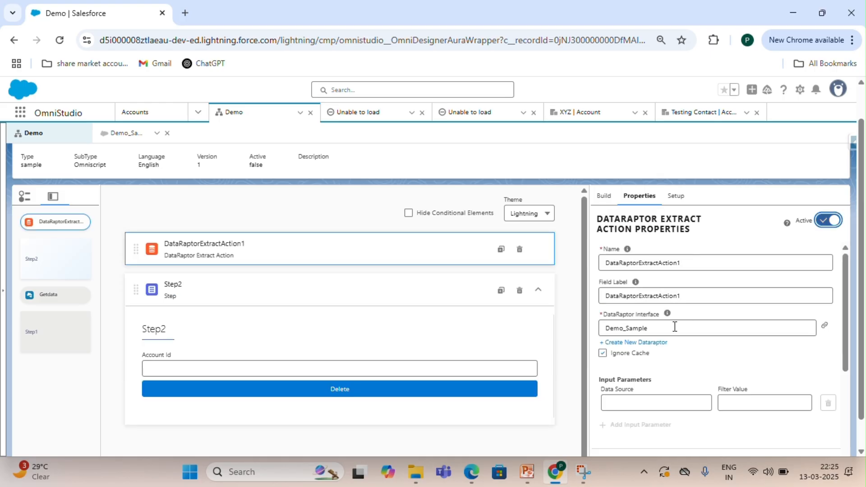
Open the Demo_Sample DataRaptor, remove the AccInd input parameter from its preview and execute it.
click(823, 330)
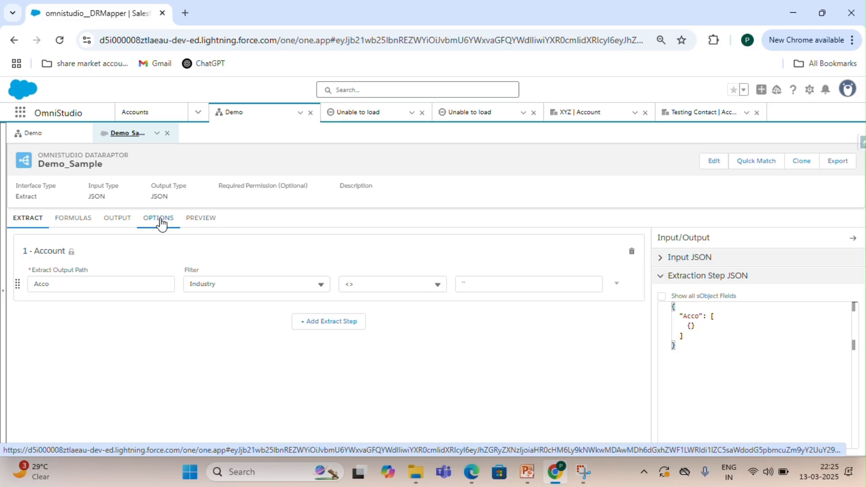
click(128, 223)
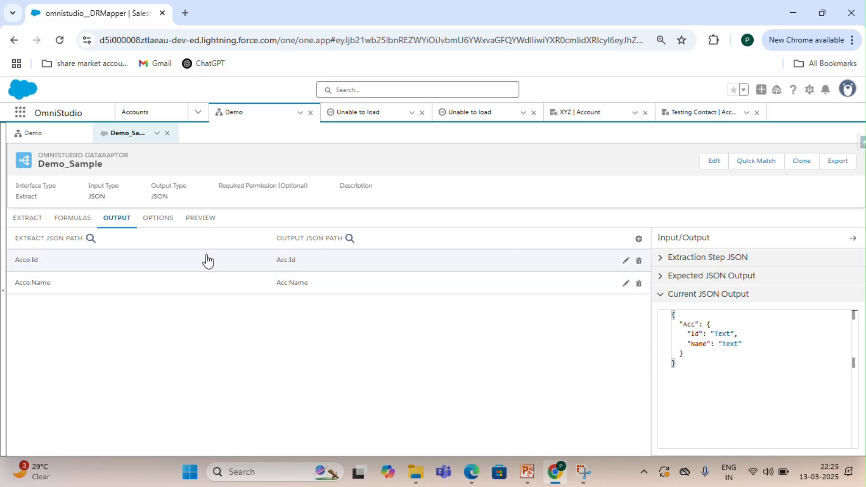
click(204, 220)
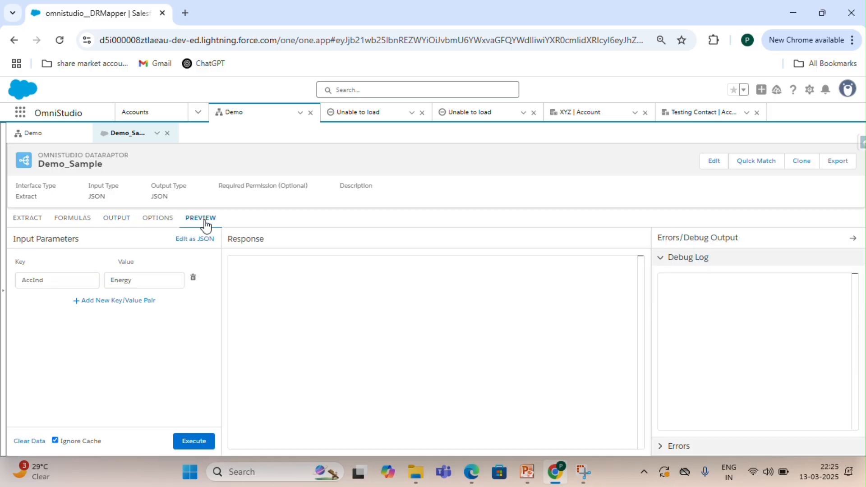
click(193, 277)
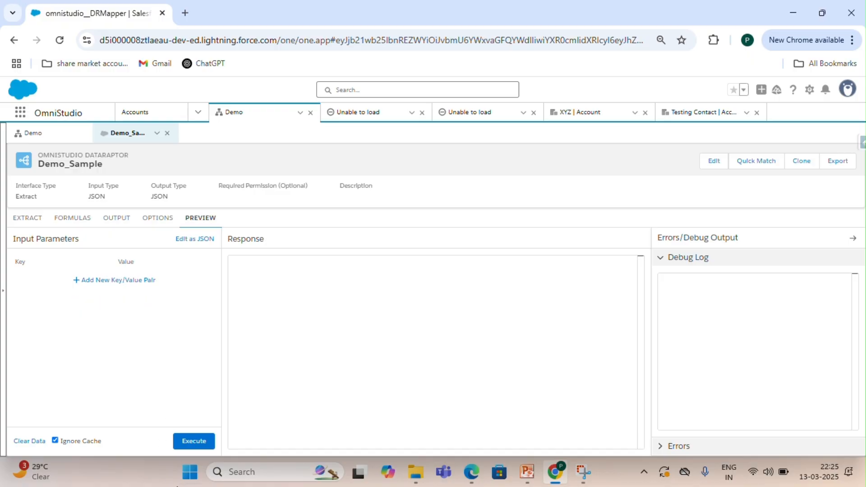
click(192, 444)
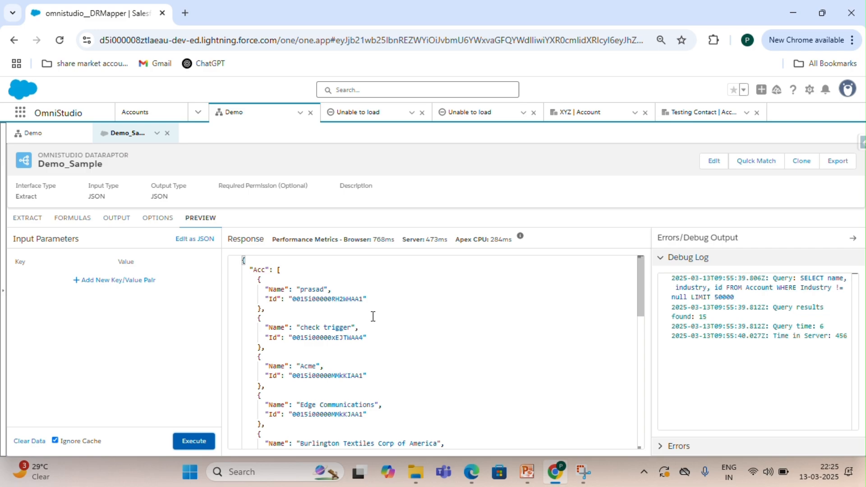
scroll(356, 325, down, 8)
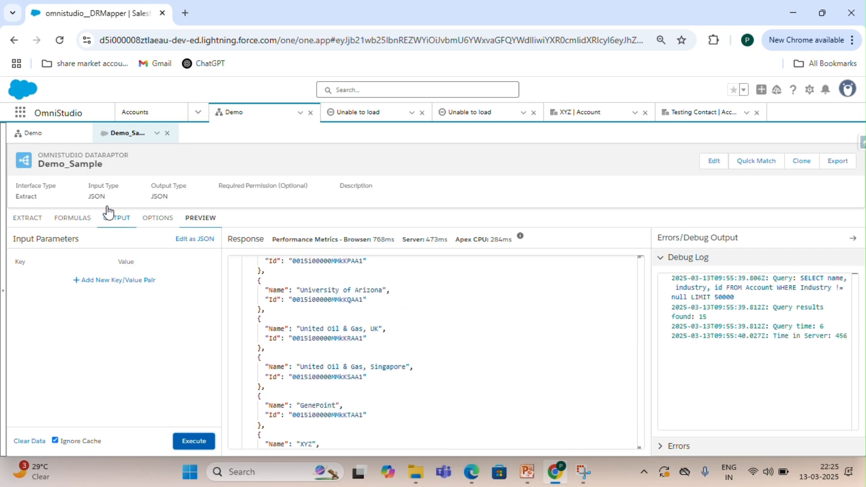
Return to the Demo OmniScript and inspect the DataRaptor Extract action's interface setting.
click(64, 134)
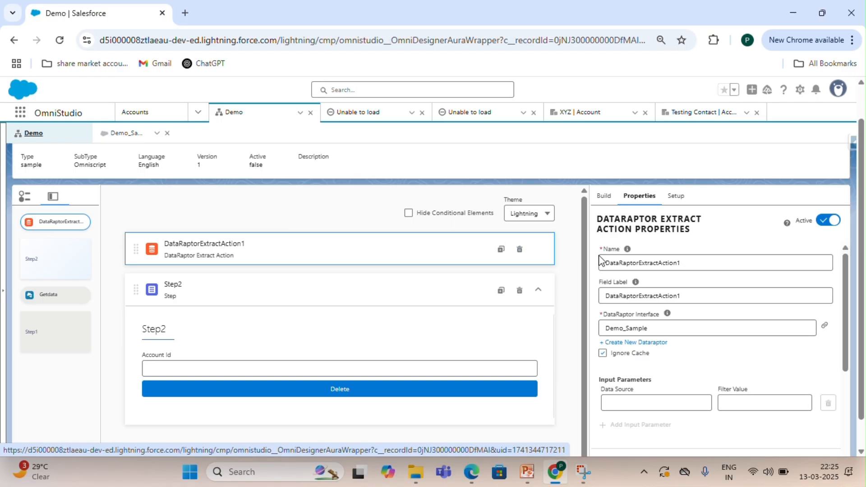
scroll(658, 295, down, 1)
scroll(658, 295, down, 1)
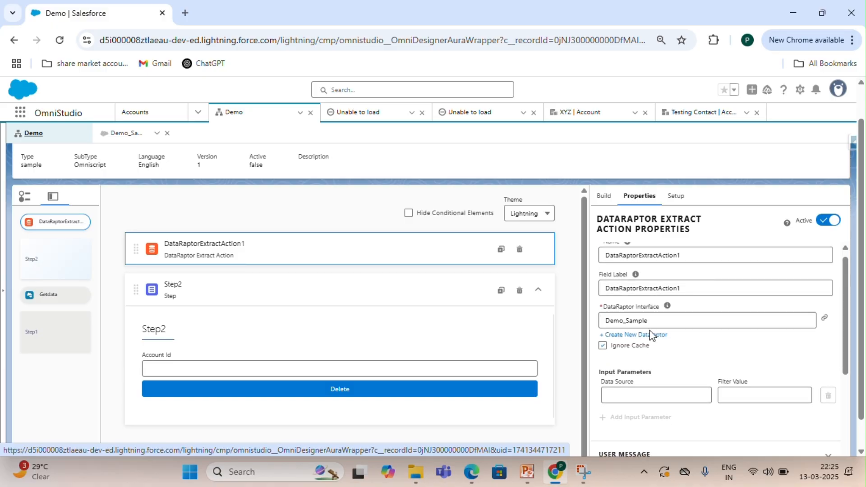
drag(655, 323, 616, 324)
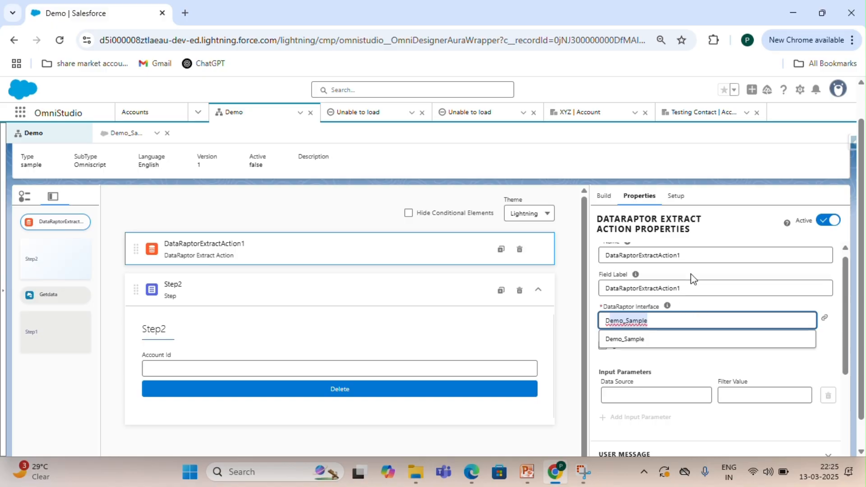
click(692, 305)
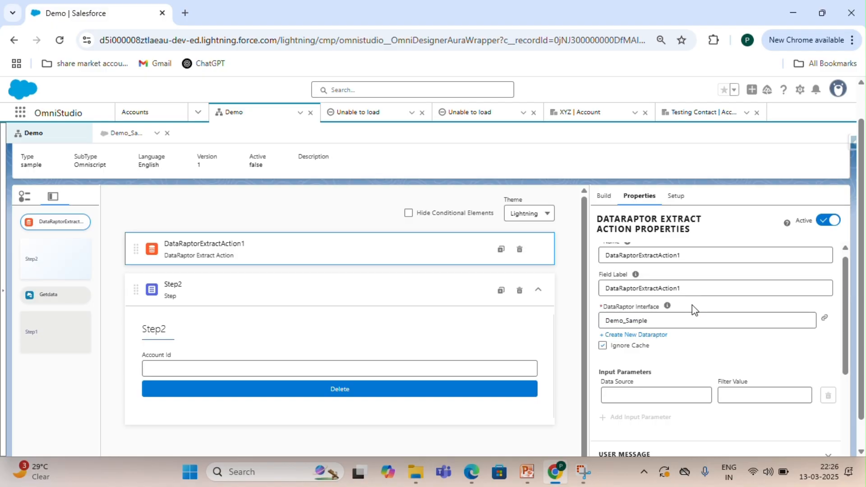
scroll(703, 270, up, 1)
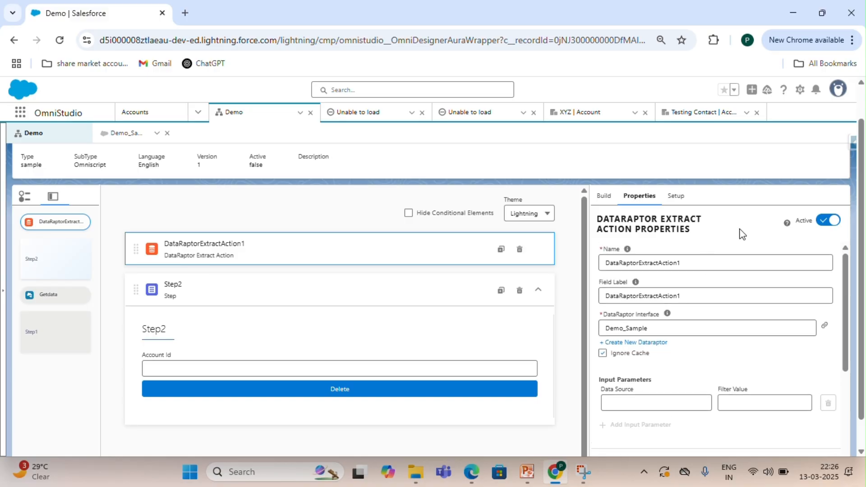
scroll(740, 232, up, 1)
Preview the OmniScript and scroll through the extracted Acc records in the Data JSON.
click(659, 166)
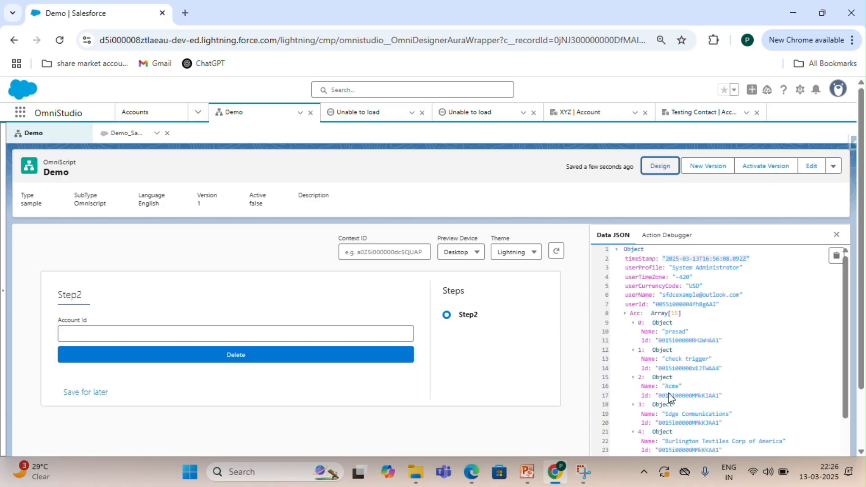
scroll(669, 395, down, 5)
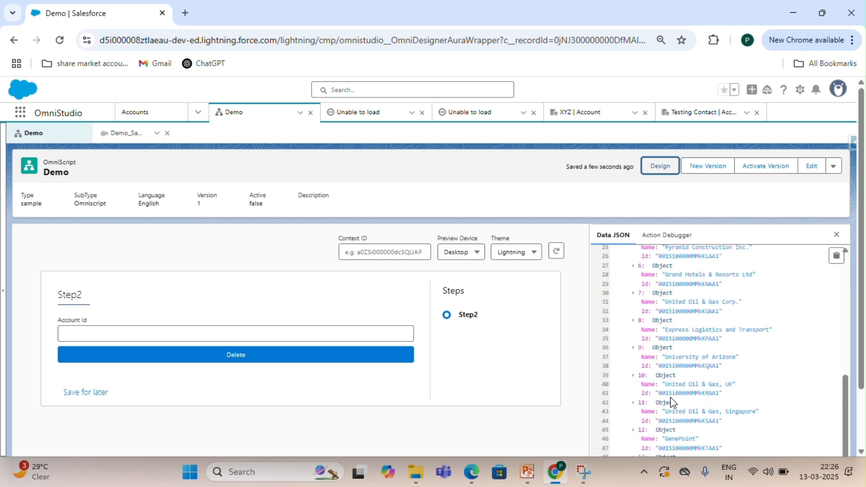
scroll(676, 392, down, 2)
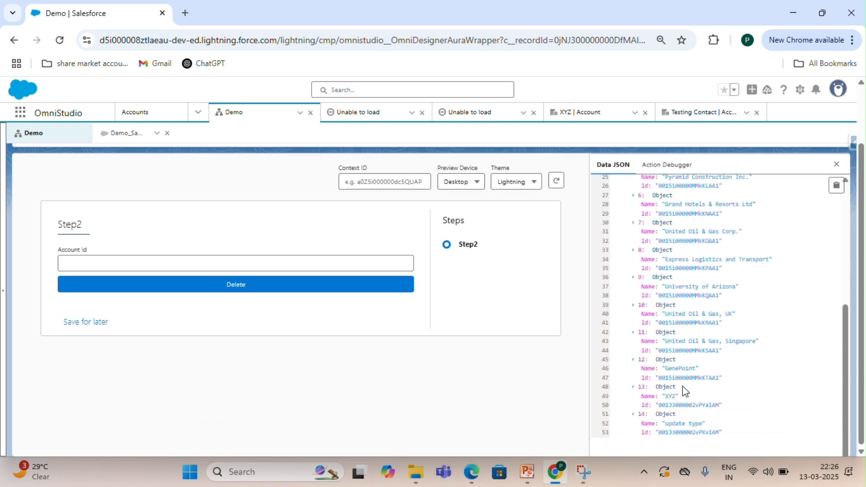
scroll(685, 390, up, 2)
scroll(682, 335, up, 3)
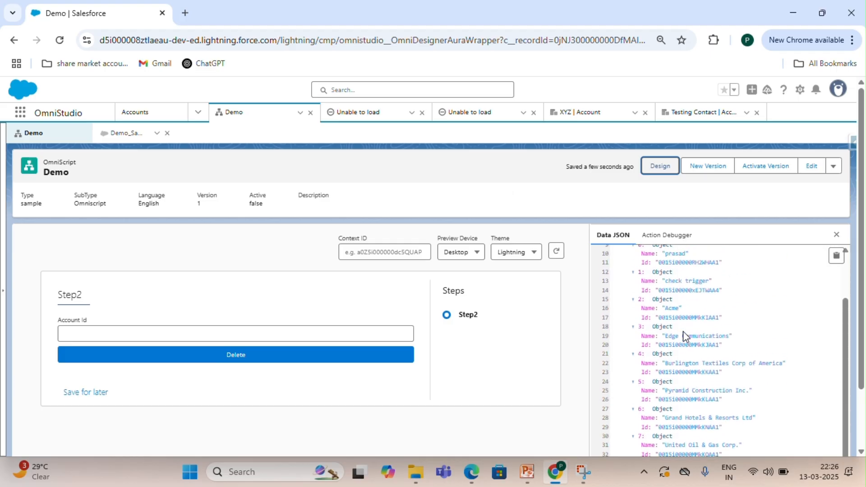
scroll(683, 336, up, 2)
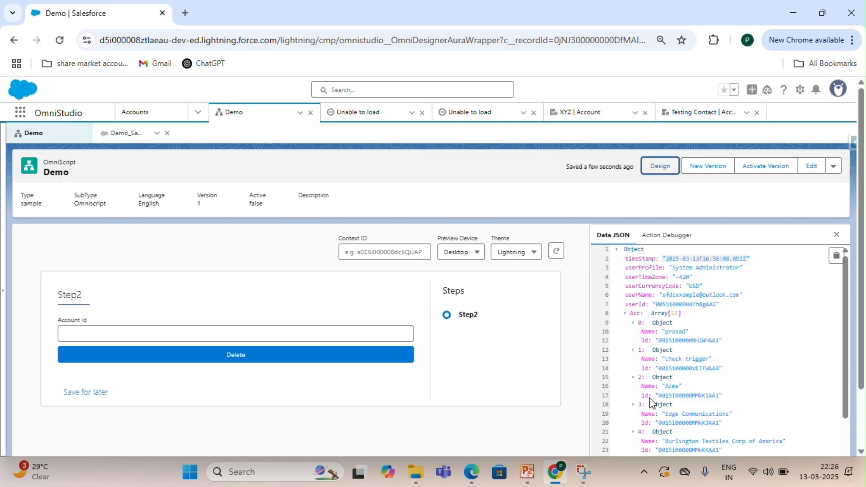
Return to the designer and open the Delete action's Account SObject settings, closing them without changes.
click(658, 171)
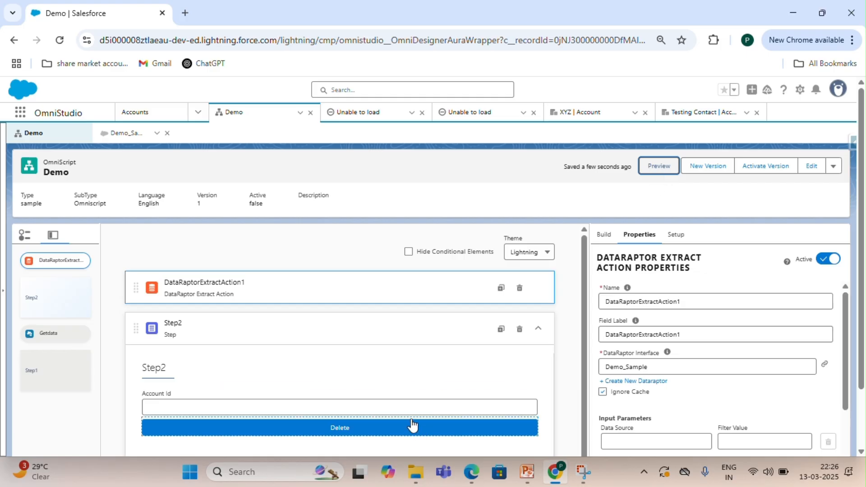
click(410, 422)
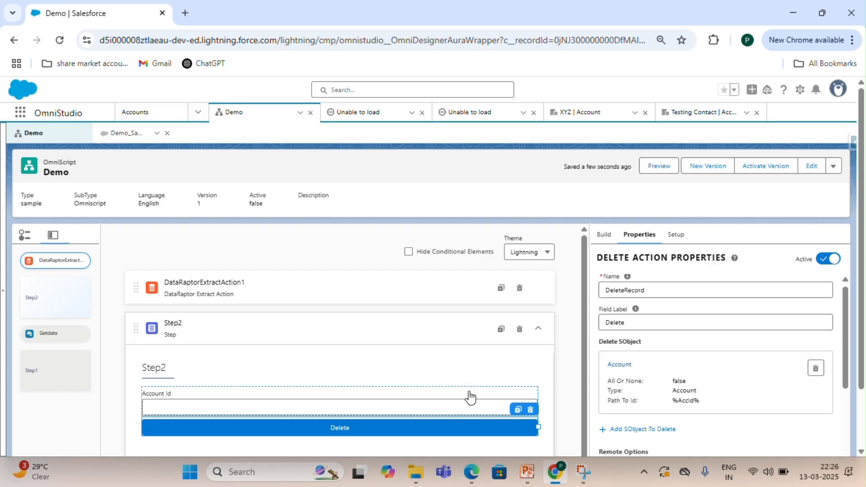
click(456, 397)
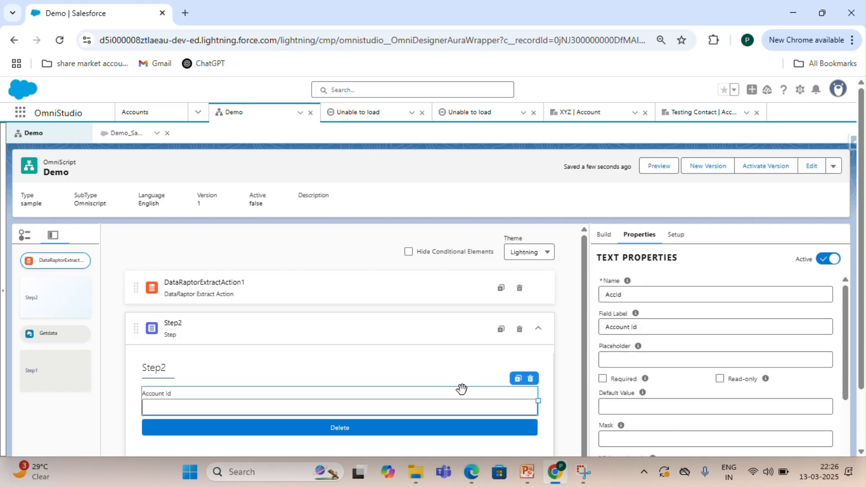
click(454, 422)
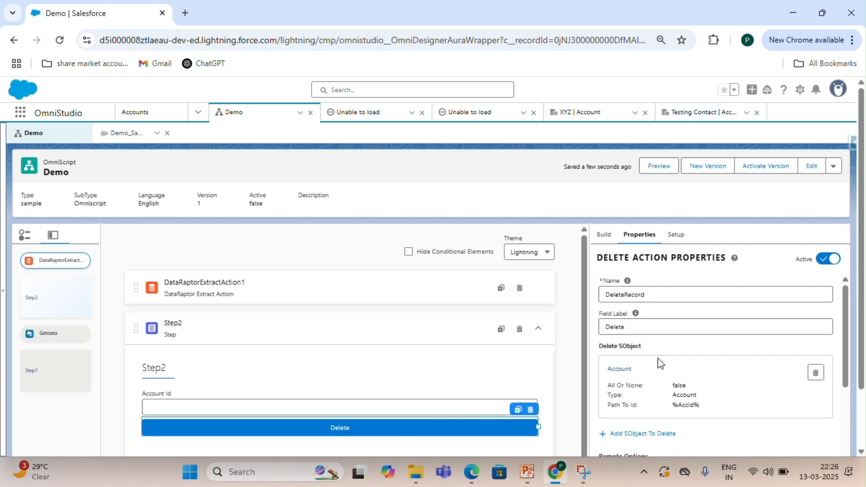
click(619, 368)
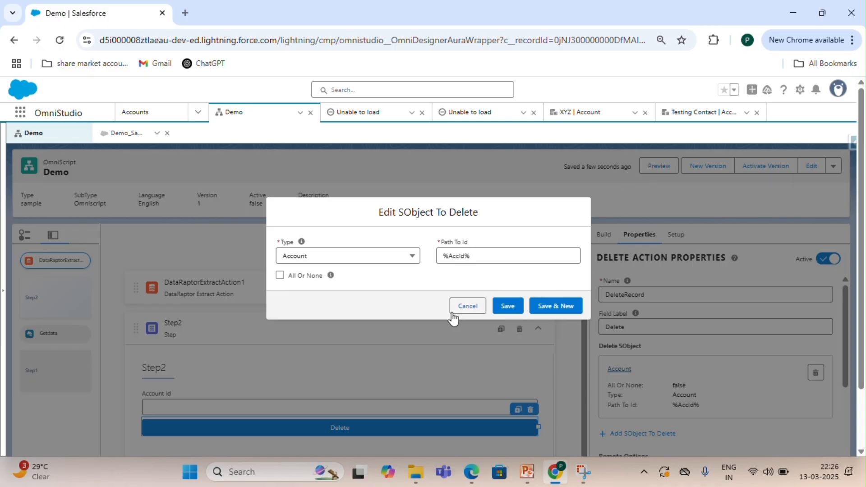
click(465, 307)
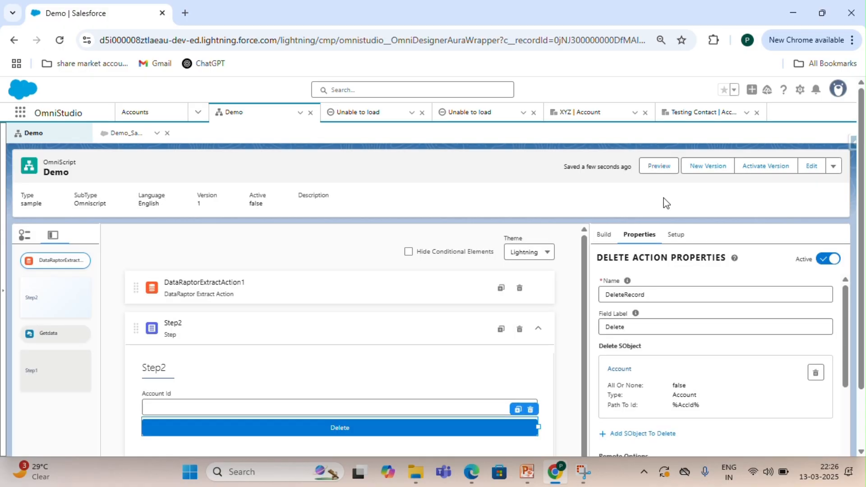
Preview the OmniScript, copy its Data JSON and open a new browser tab.
click(660, 175)
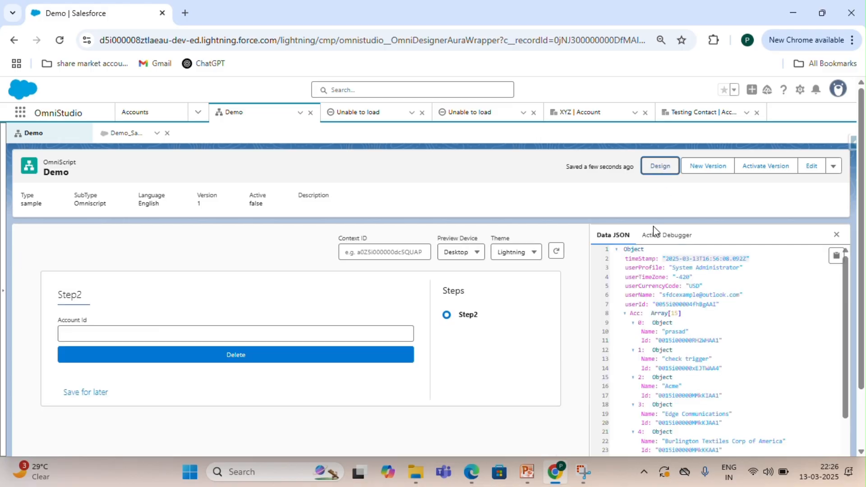
click(835, 257)
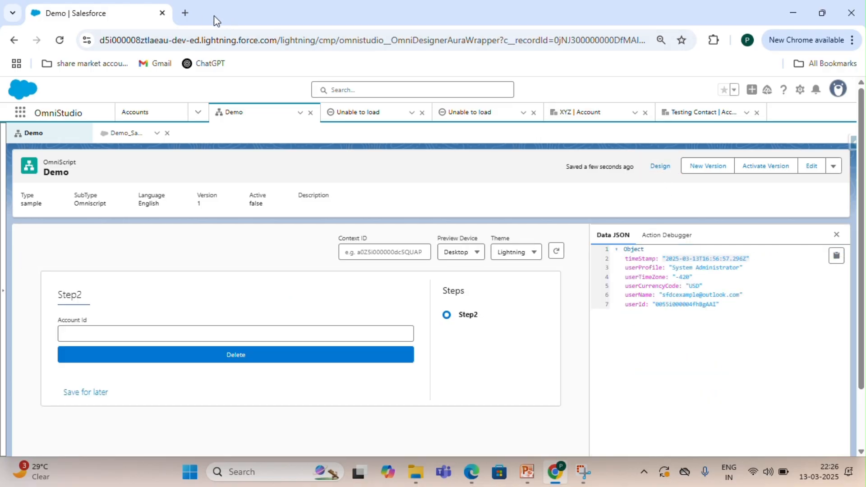
click(184, 12)
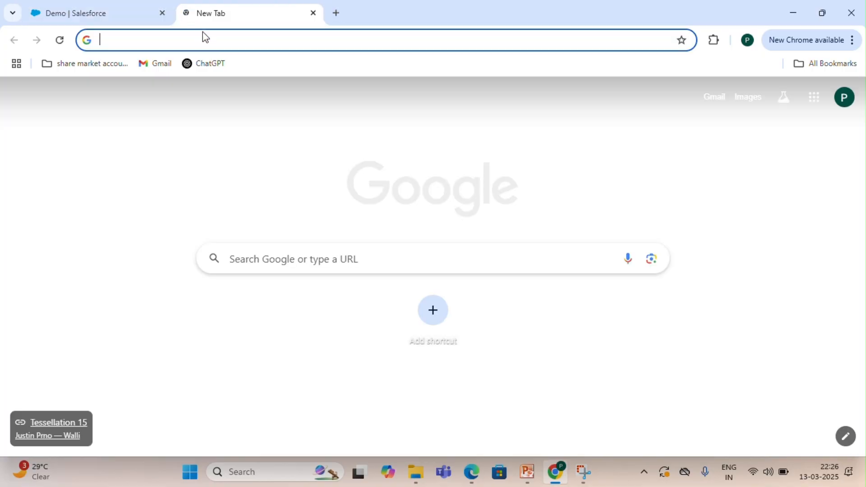
Search for data json formatter and open the jsonformatter.org result.
text(data json formatter)
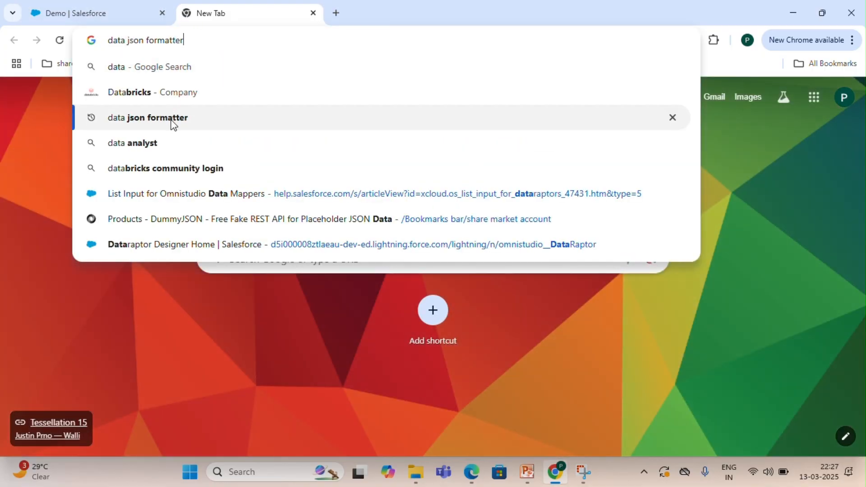
click(171, 118)
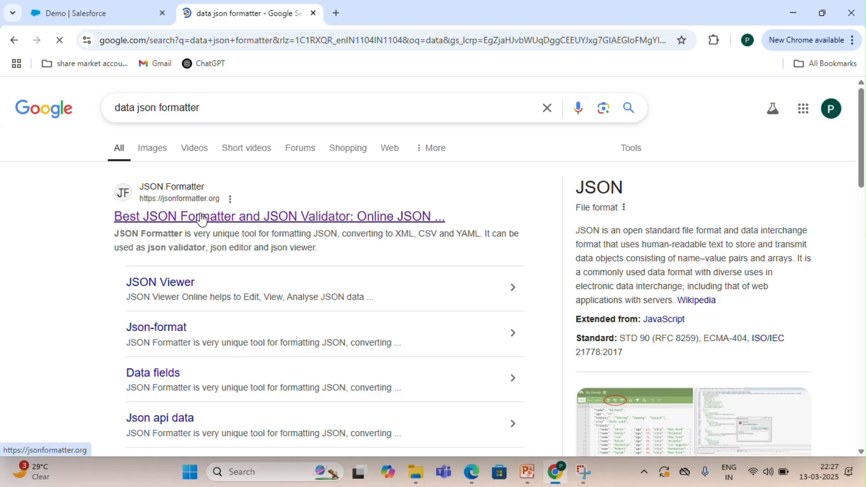
click(202, 220)
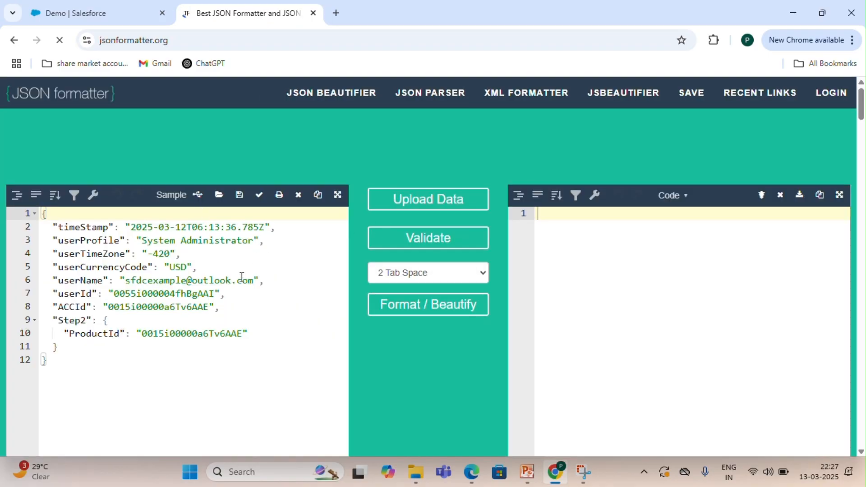
Replace the formatter's sample input with the copied Data JSON.
click(239, 280)
key(ctrl+a)
key(BackSpace)
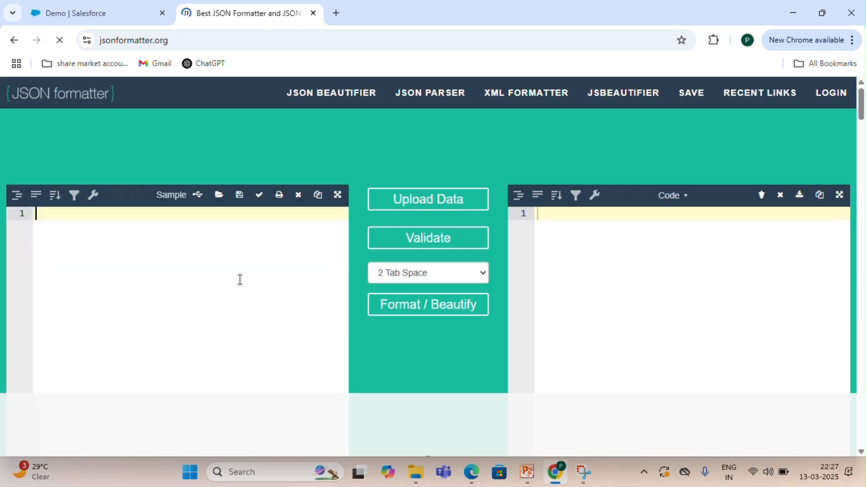
key(ctrl+v)
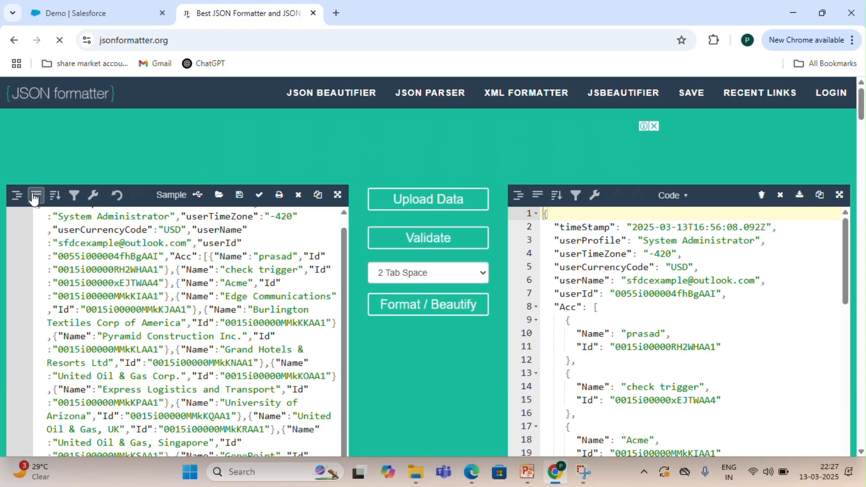
Format the pasted JSON in the input editor and scroll through the Acc records.
click(17, 194)
scroll(144, 276, up, 1)
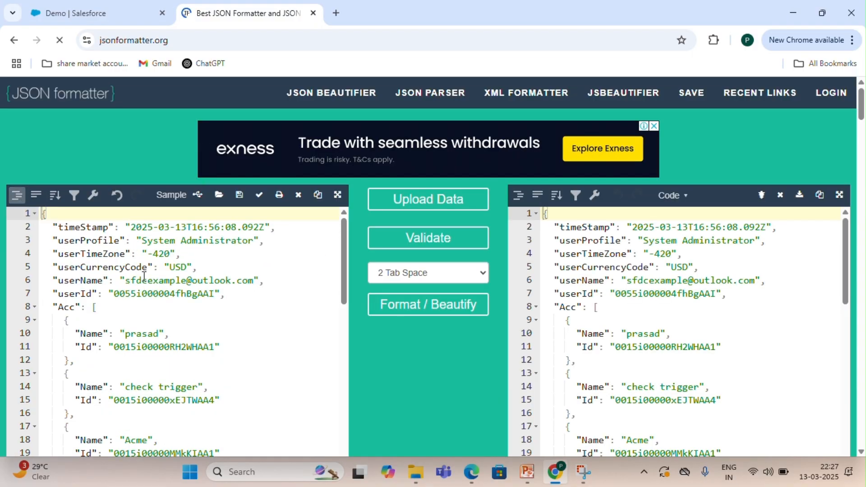
scroll(144, 276, down, 2)
scroll(144, 276, up, 2)
scroll(119, 285, down, 1)
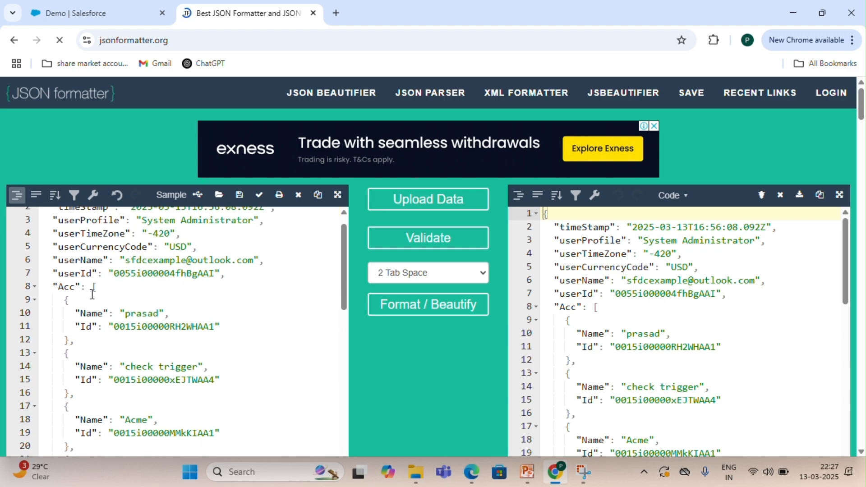
Reopen the Delete action's Account SObject and start editing Path To Id to reference the Acc list.
click(65, 287)
double_click(66, 287)
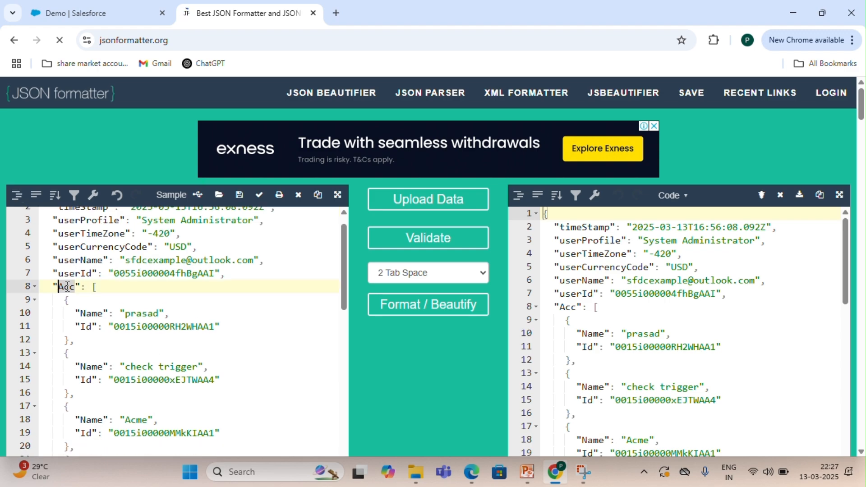
click(68, 1)
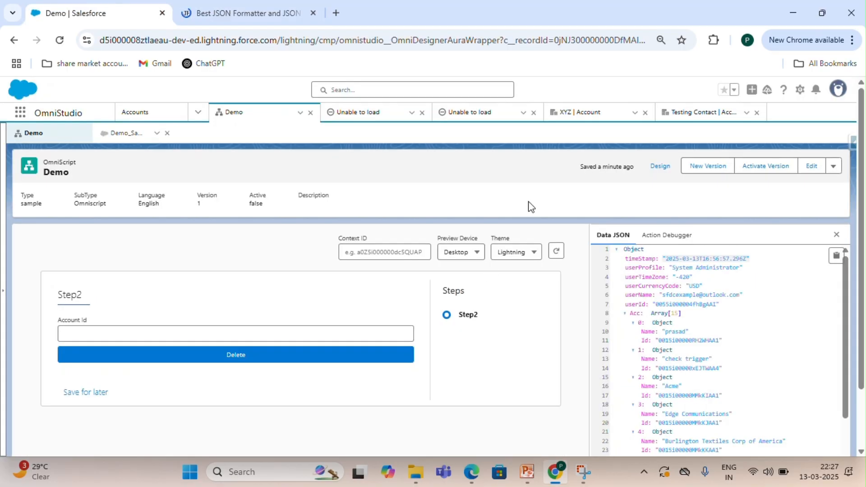
click(666, 169)
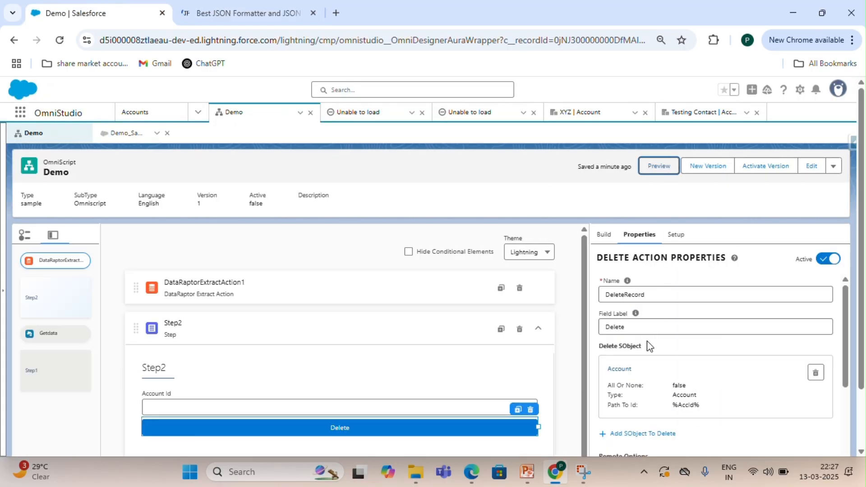
click(619, 369)
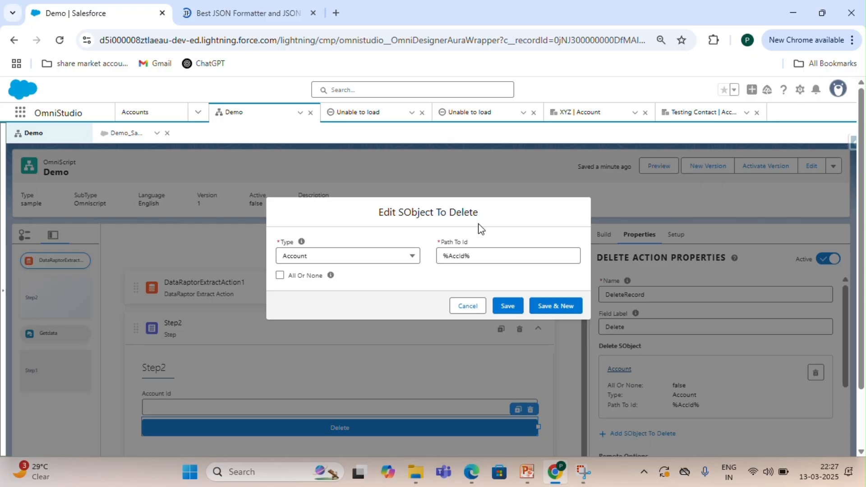
double_click(458, 255)
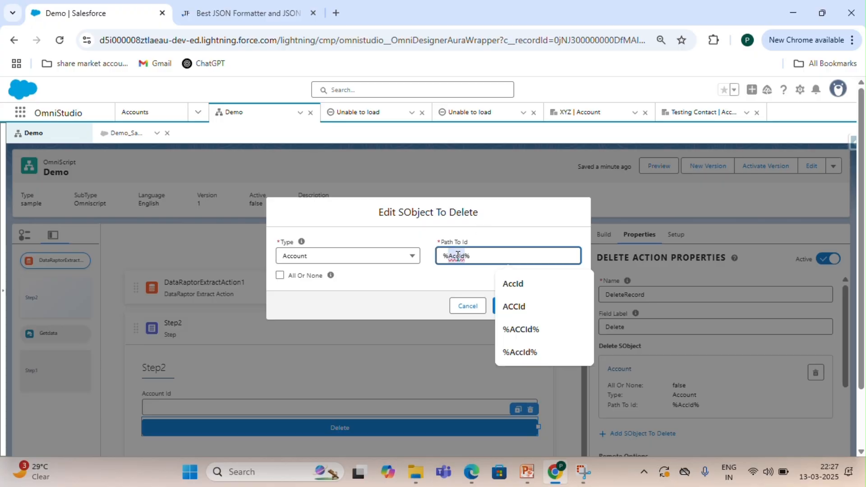
text(Acc)
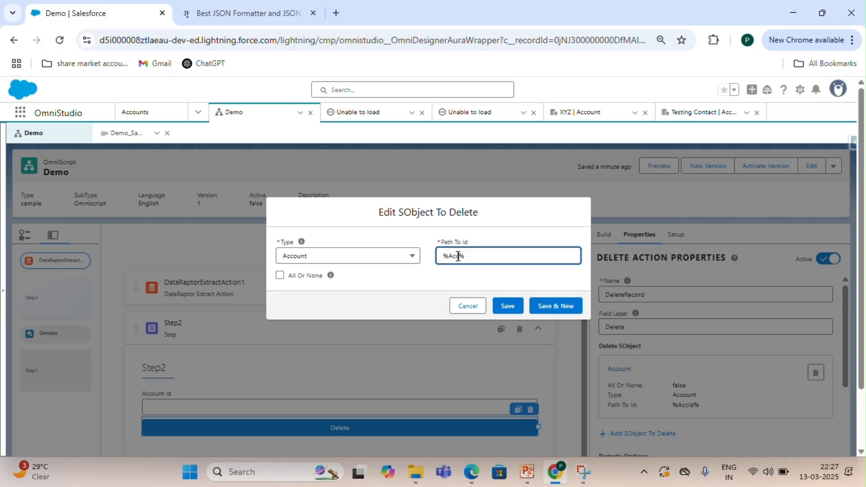
text(I)
Set Path To Id to %Acc|3:Id% using the Acme record's position in the formatted JSON.
click(251, 5)
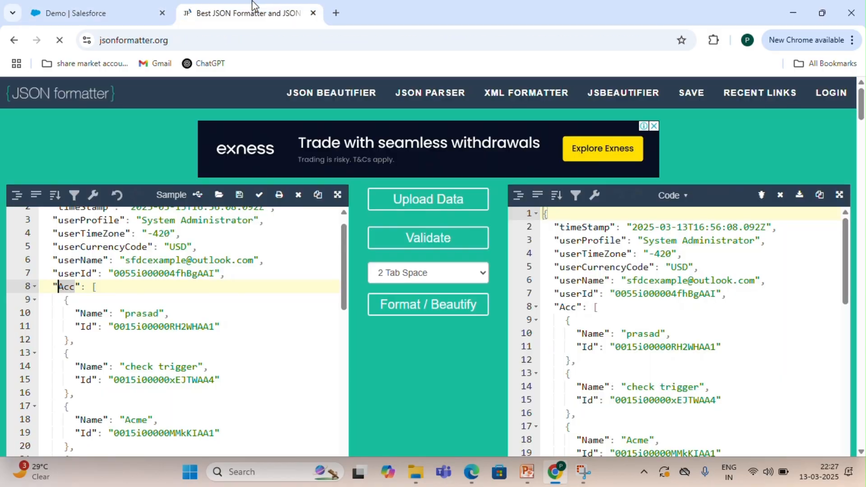
scroll(122, 294, down, 2)
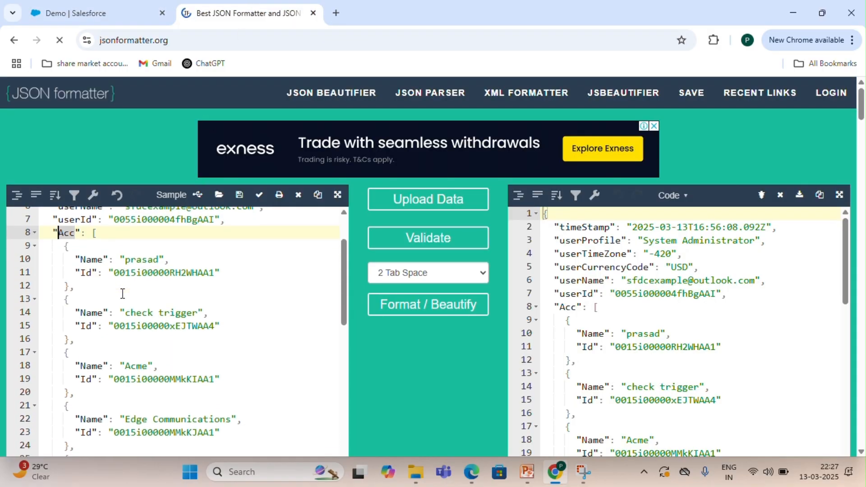
scroll(122, 294, up, 1)
scroll(122, 293, down, 3)
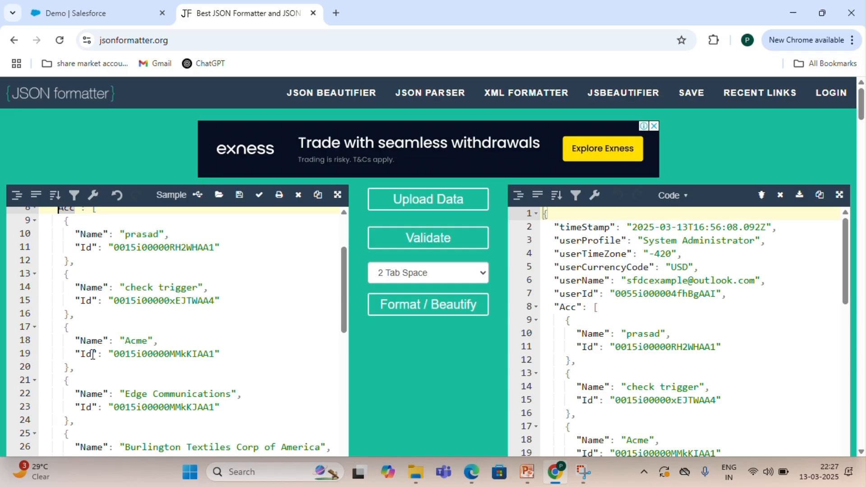
drag(80, 354, 220, 358)
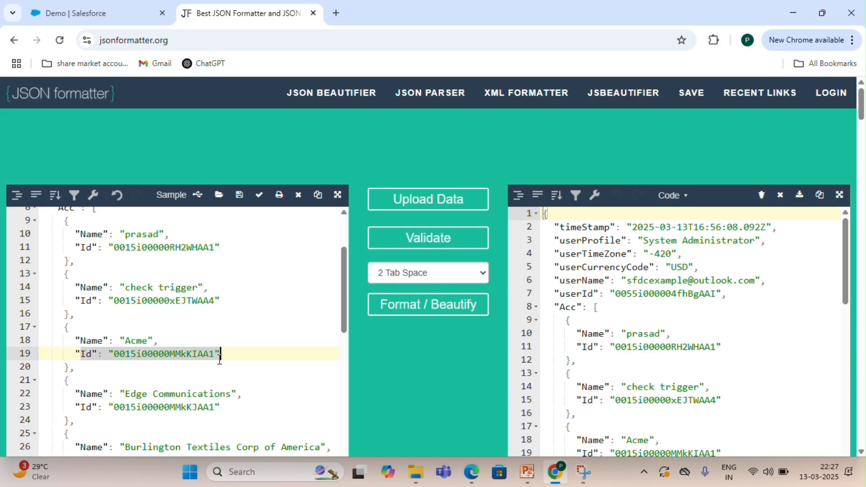
click(121, 12)
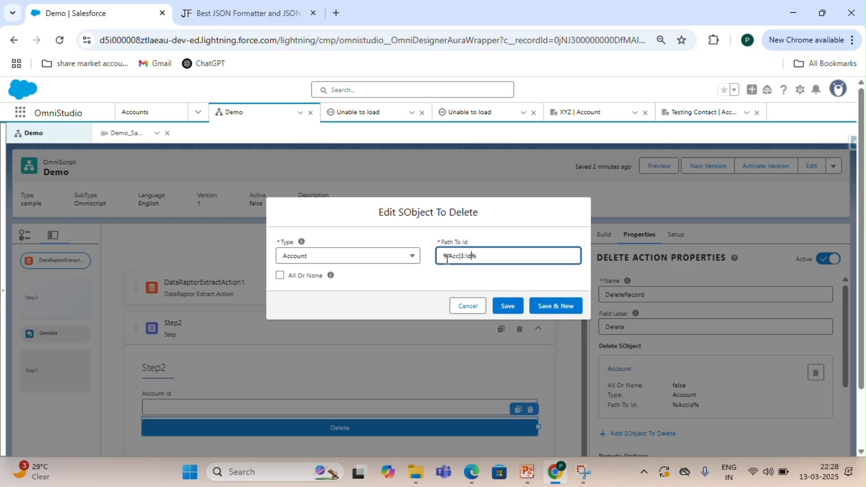
Copy the Acme record's Id value from the formatter and save the SObject to delete.
click(243, 12)
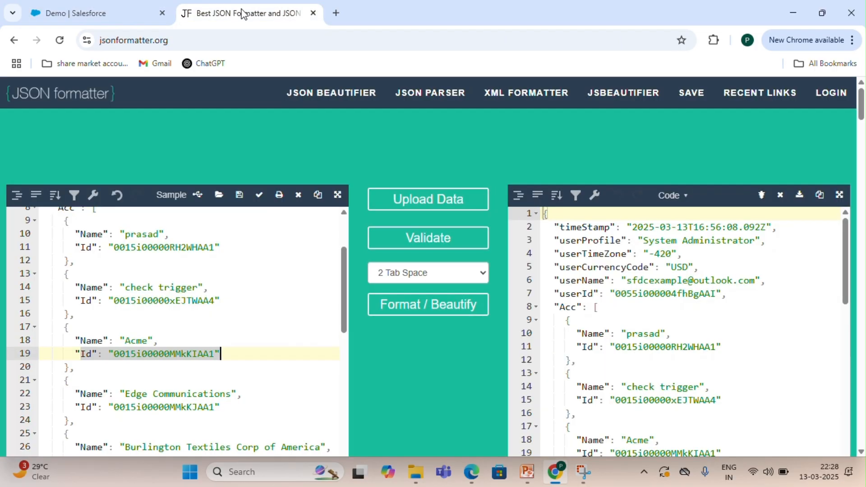
double_click(202, 356)
click(115, 4)
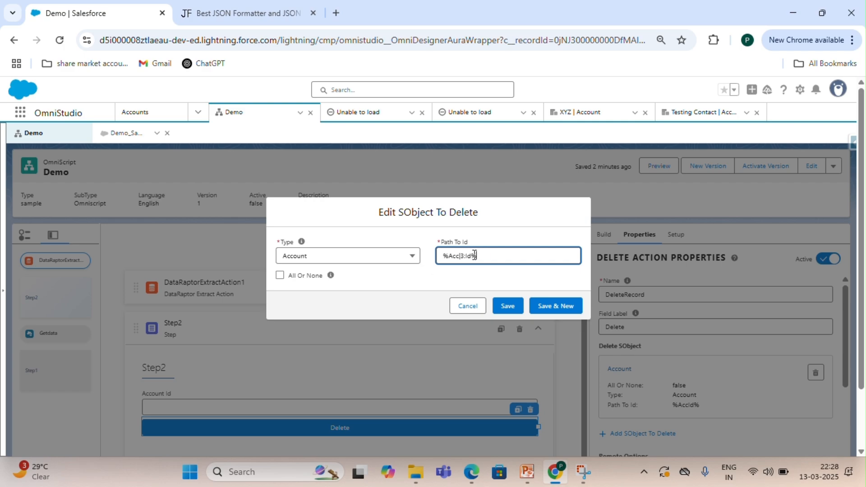
drag(475, 256, 426, 256)
key(ctrl+c)
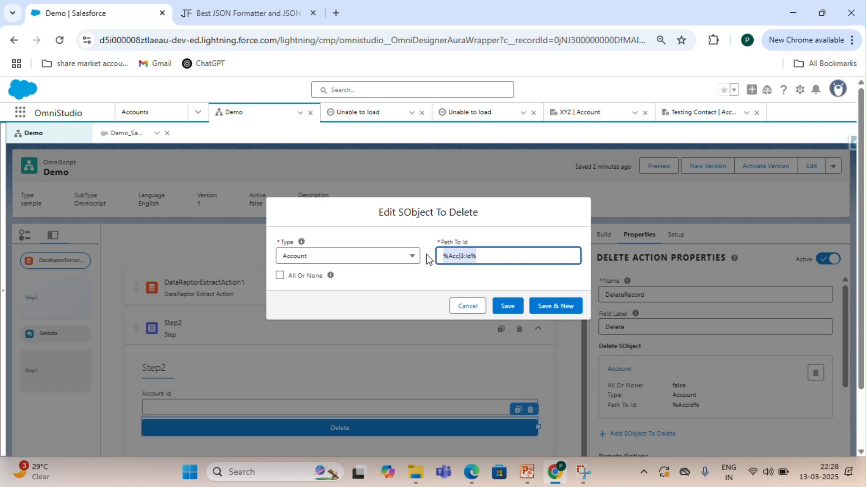
click(506, 307)
Paste the Acme Id as the Account Id field's default value and preview the OmniScript.
scroll(640, 340, down, 2)
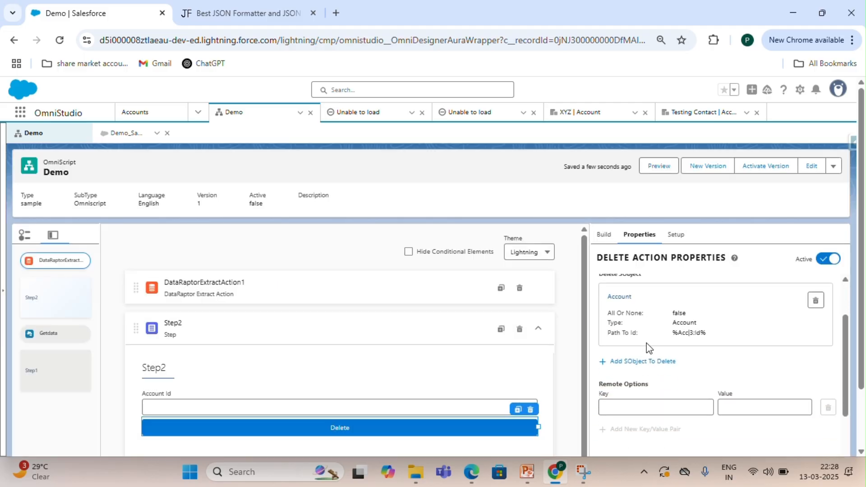
scroll(648, 347, down, 3)
click(461, 397)
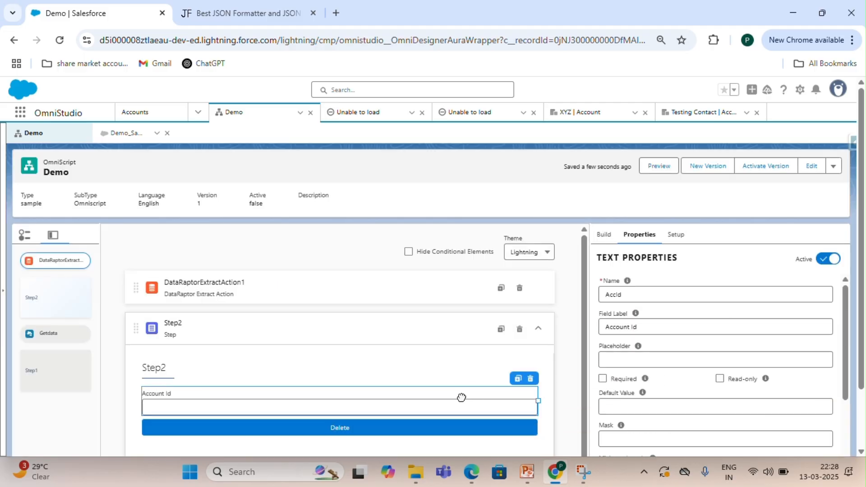
scroll(666, 363, down, 3)
scroll(667, 364, up, 1)
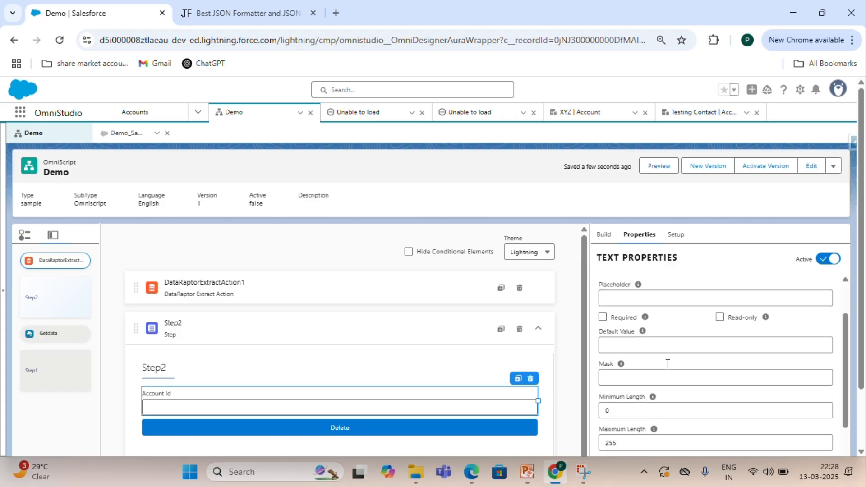
scroll(667, 364, up, 2)
click(651, 389)
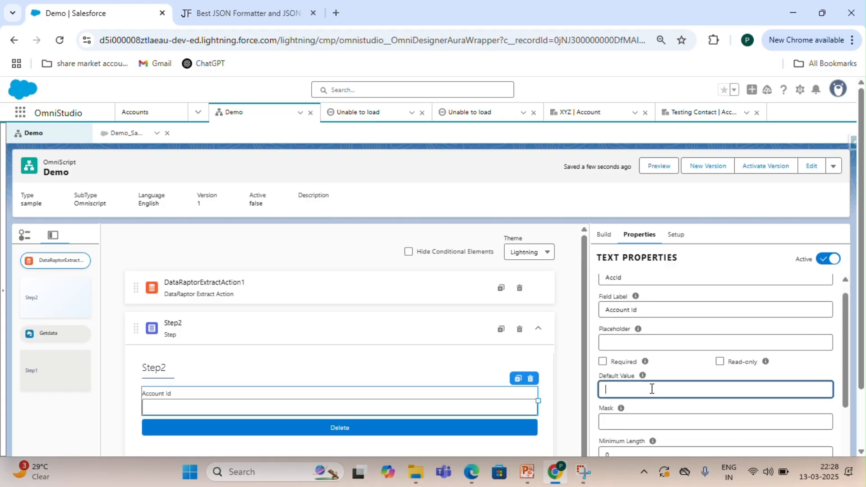
key(ctrl+v)
click(654, 170)
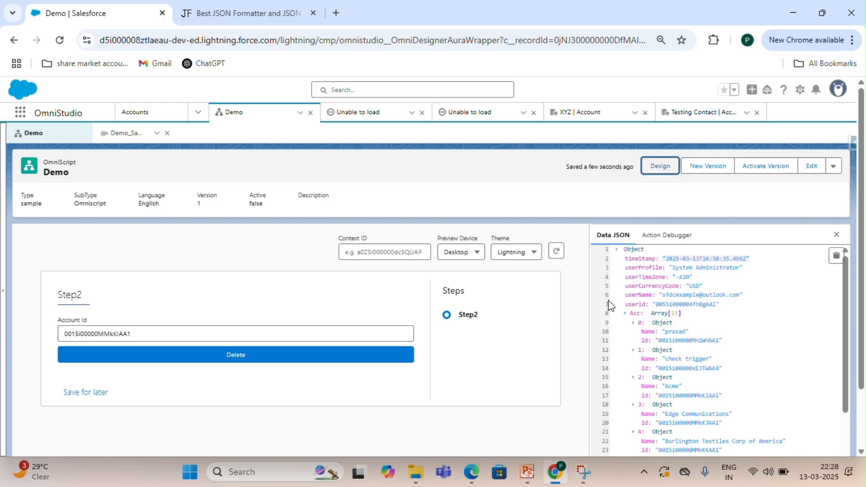
Try to delete the Acme account from the OmniScript preview and dismiss the resulting dialog.
scroll(678, 344, down, 1)
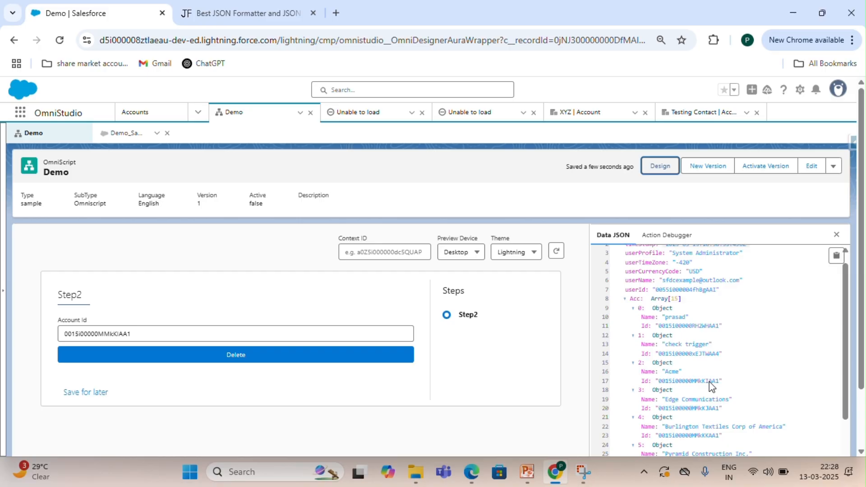
click(281, 359)
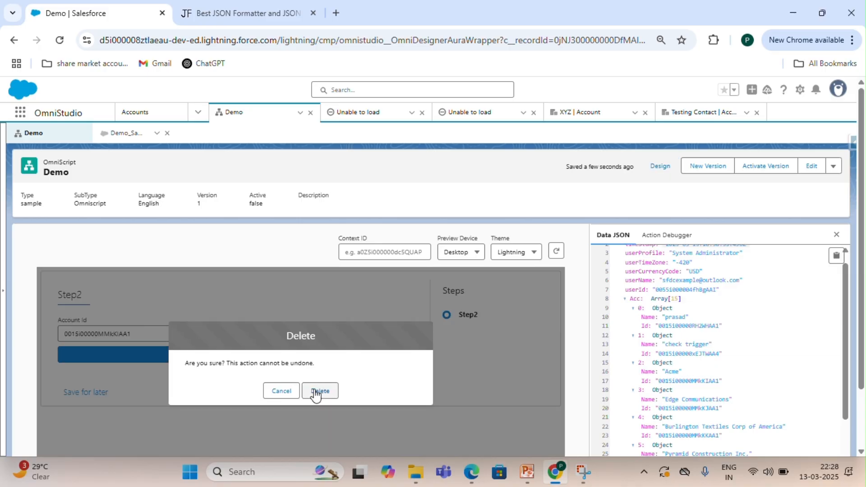
click(316, 393)
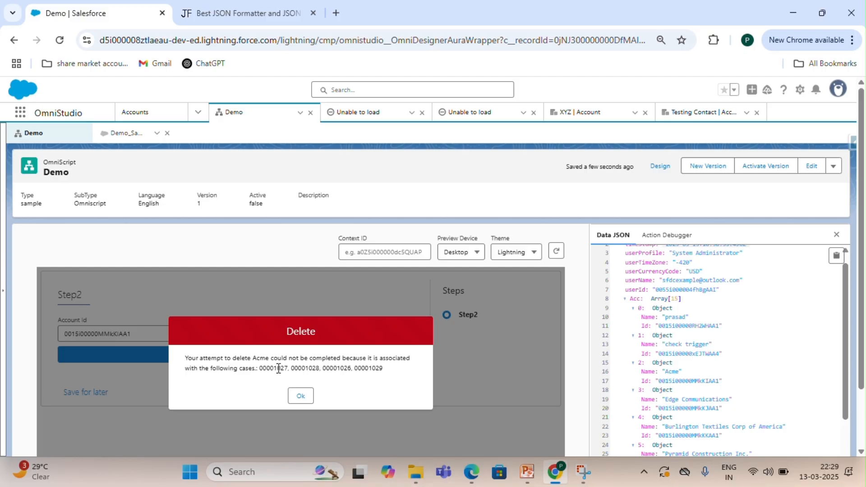
click(302, 397)
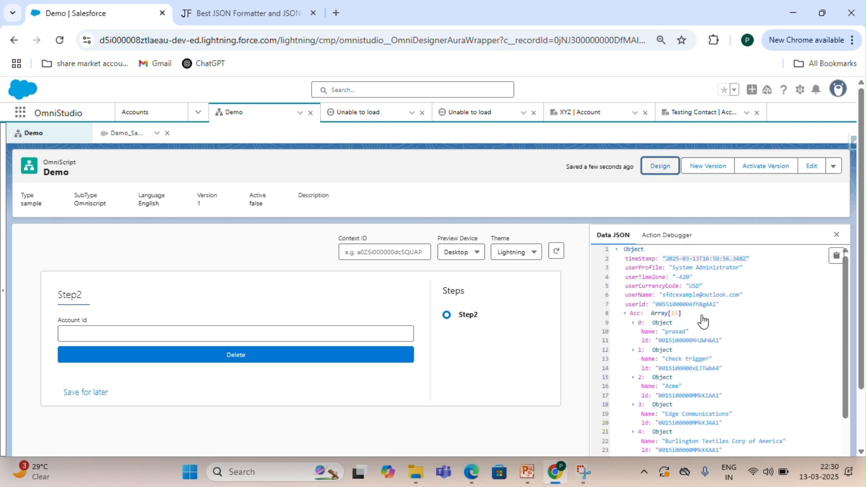
Return to the designer and set the Account Id field's default value to %Acc|13:Id%.
scroll(701, 343, down, 5)
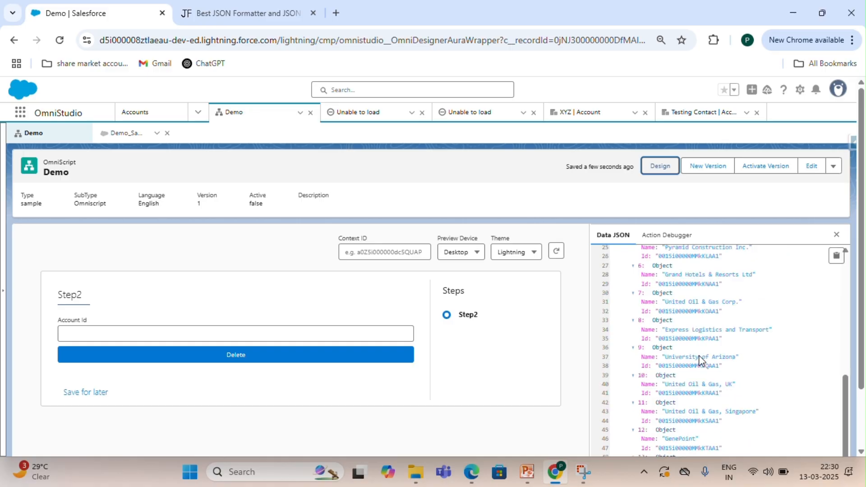
scroll(709, 359, down, 2)
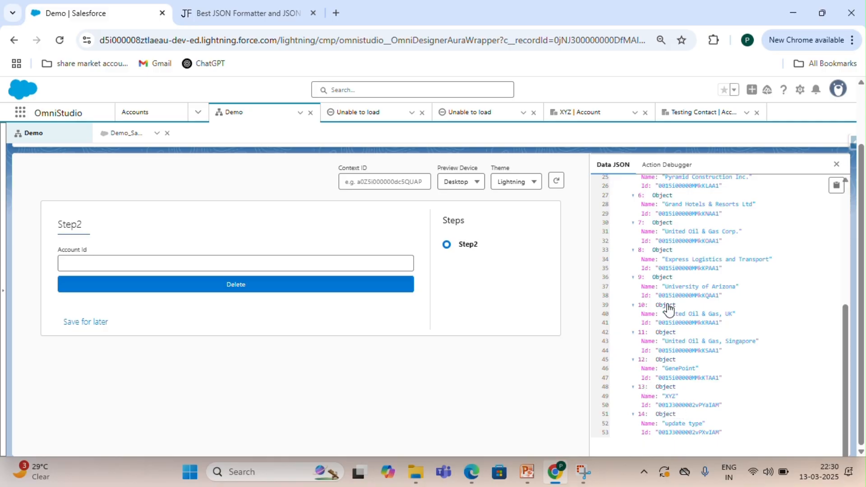
scroll(669, 309, up, 3)
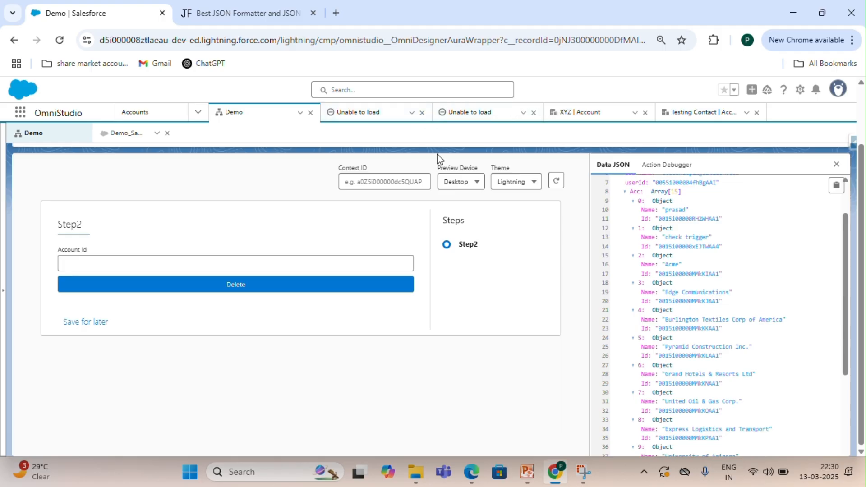
scroll(661, 158, up, 2)
click(658, 166)
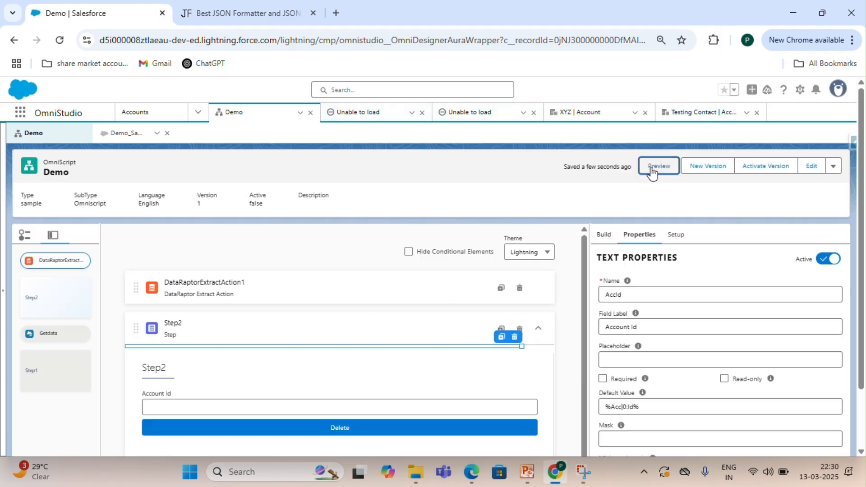
scroll(651, 351, down, 3)
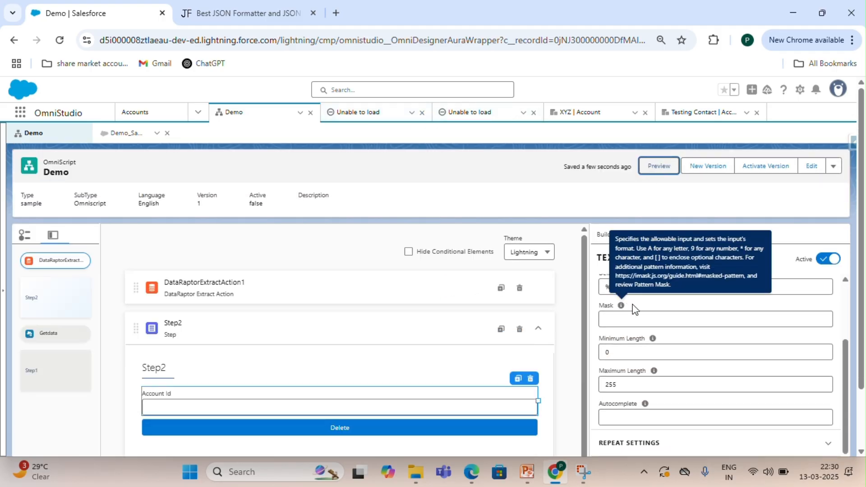
click(625, 286)
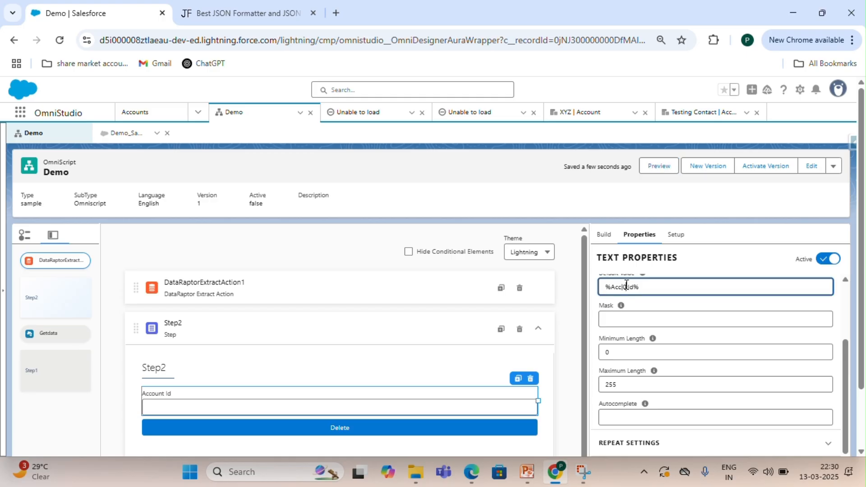
key(BackSpace)
text(12)
Set the Delete action's Account SObject Path To Id to %Acc|13:Id% and save it.
scroll(632, 328, up, 1)
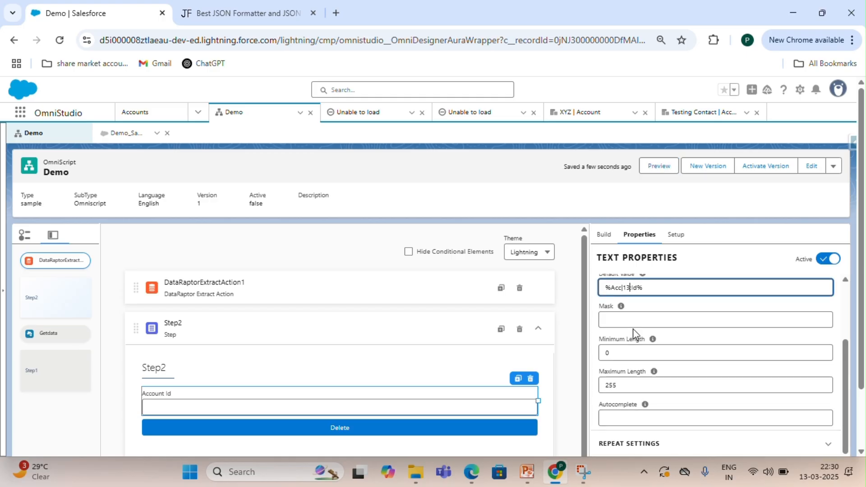
click(459, 422)
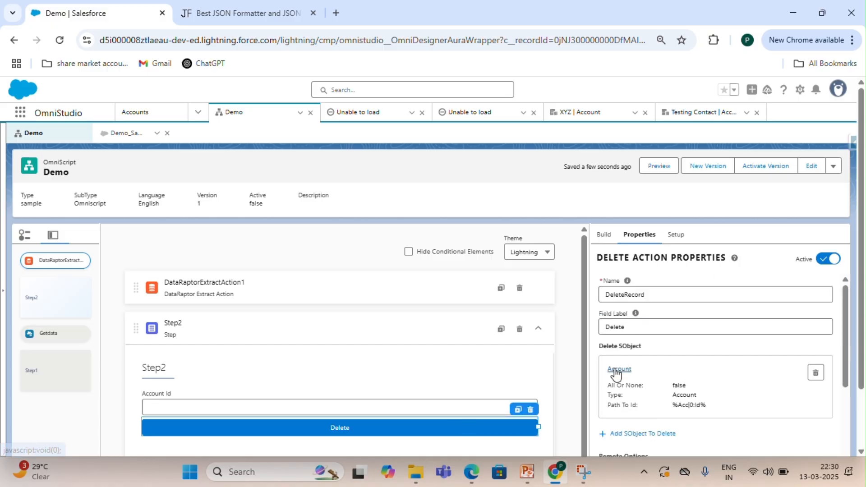
click(614, 368)
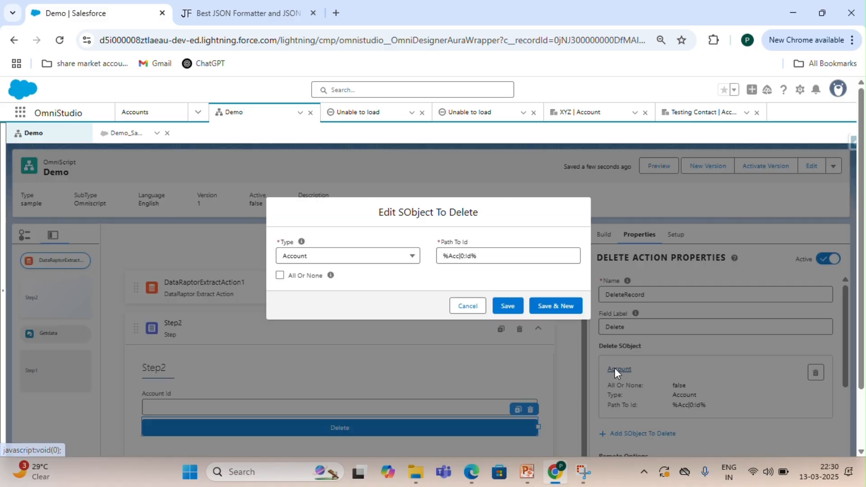
click(464, 255)
text(1:)
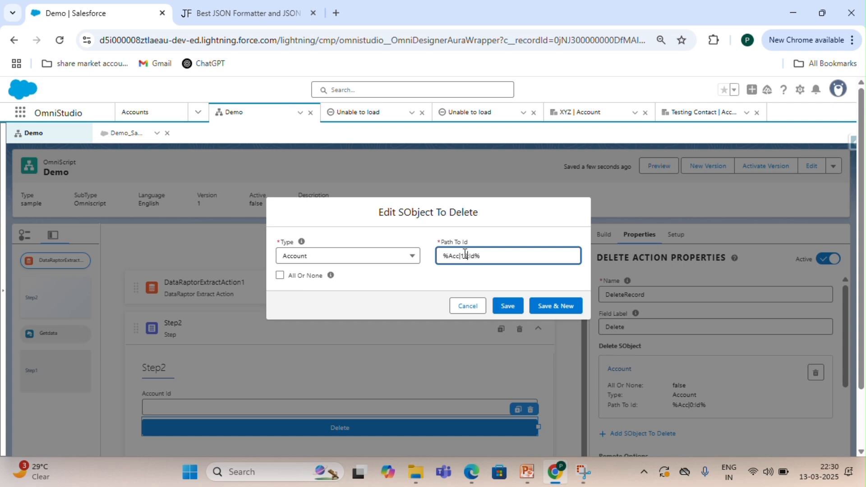
click(508, 306)
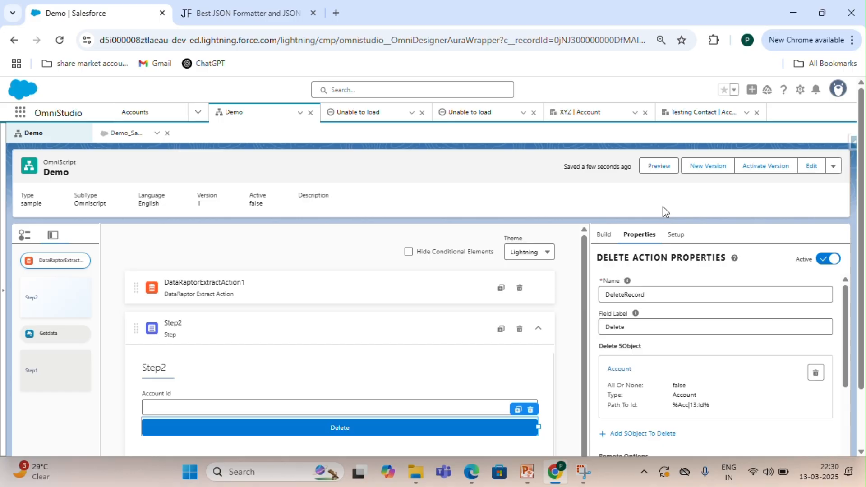
Preview the OmniScript and delete the XYZ account with the Delete button, confirming the deletion.
click(658, 168)
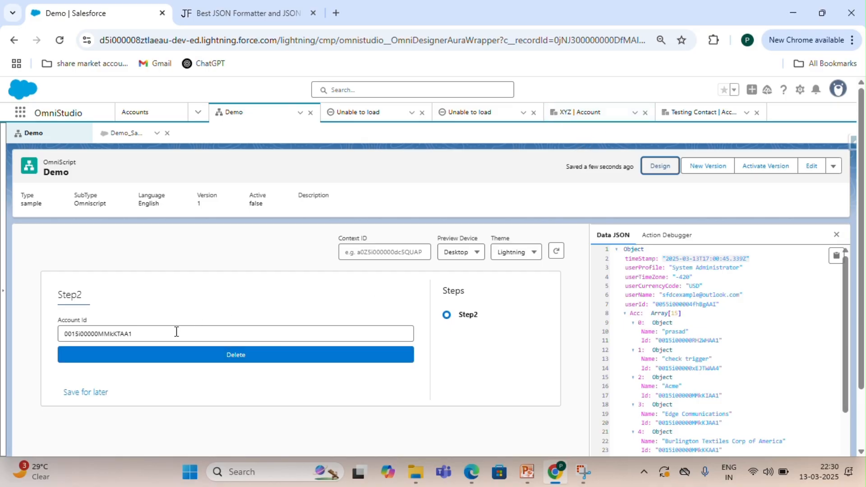
scroll(767, 336, down, 3)
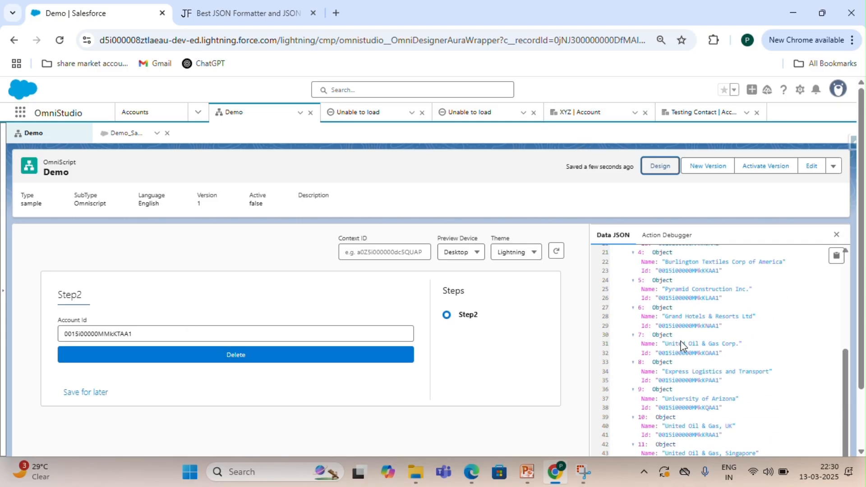
click(299, 361)
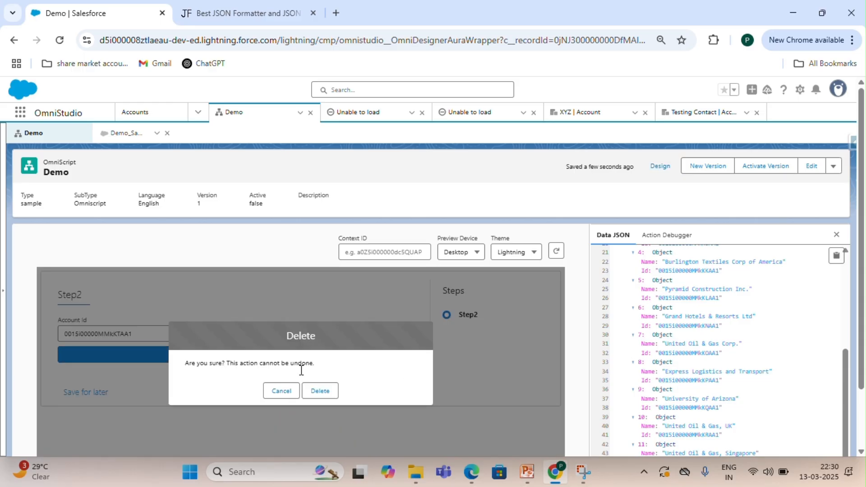
click(319, 395)
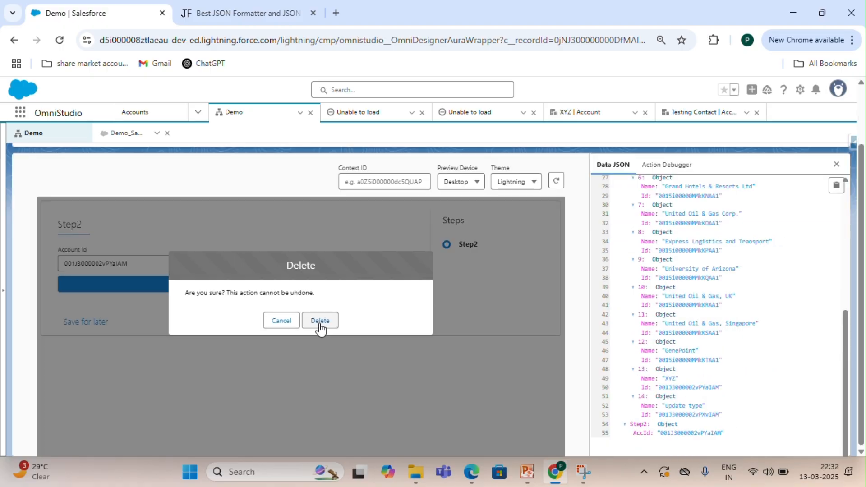
click(320, 323)
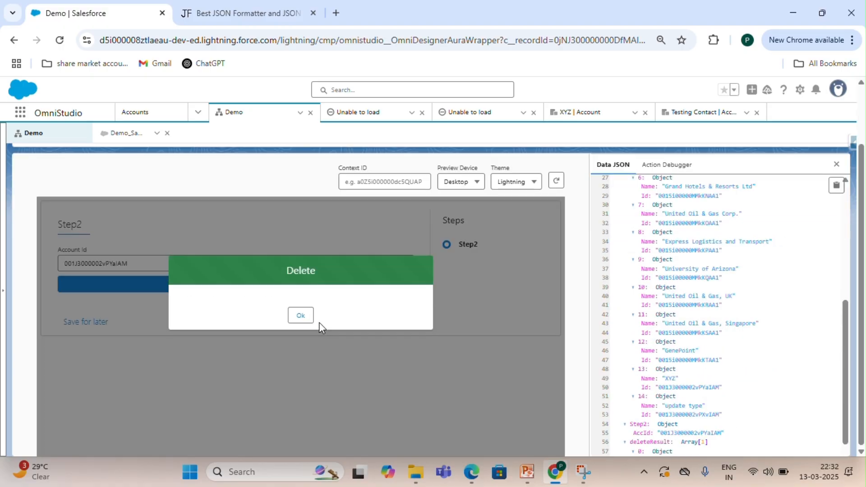
Check the delete result in the data JSON and reload the XYZ account's tab to verify removal.
scroll(719, 330, down, 1)
scroll(719, 331, down, 1)
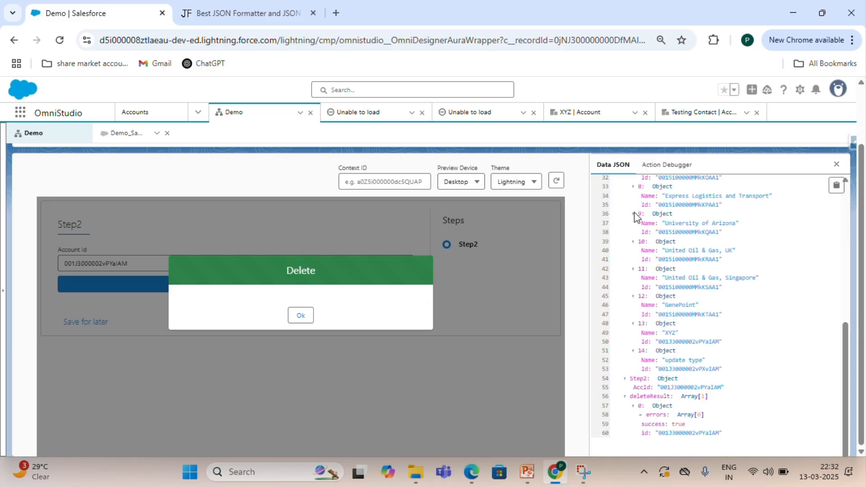
click(574, 116)
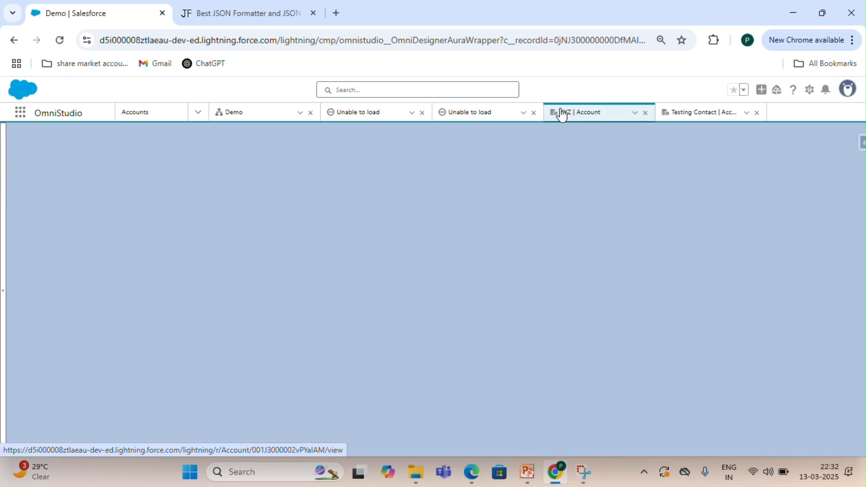
click(62, 43)
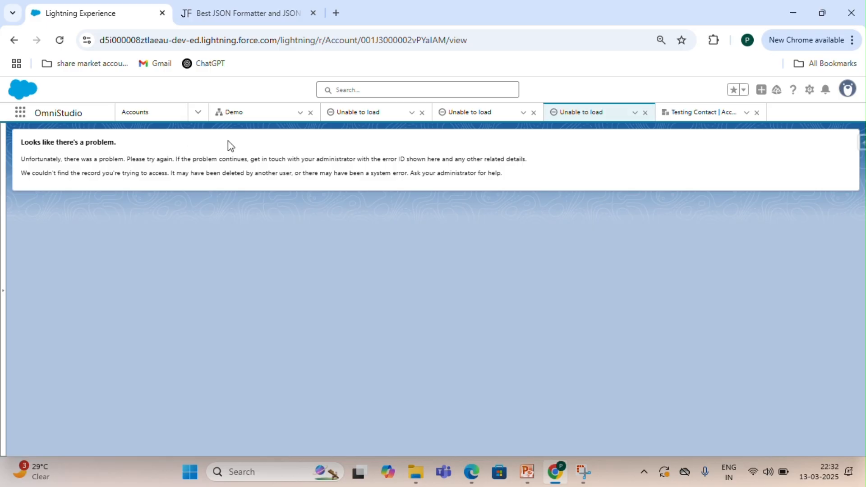
click(244, 118)
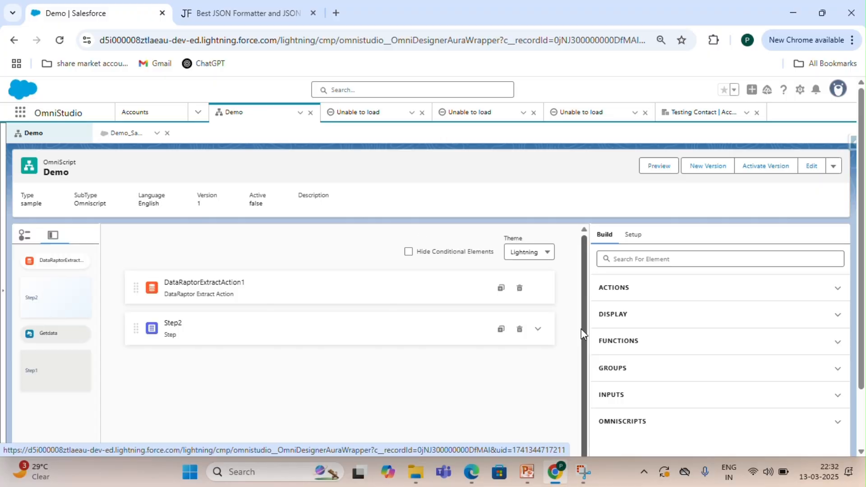
Expand Step2 in the designer and duplicate the Account Id text field.
click(540, 332)
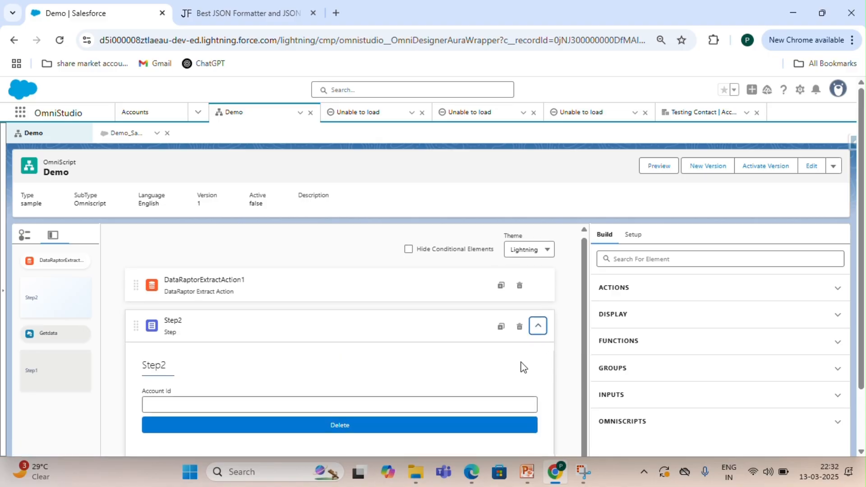
click(491, 404)
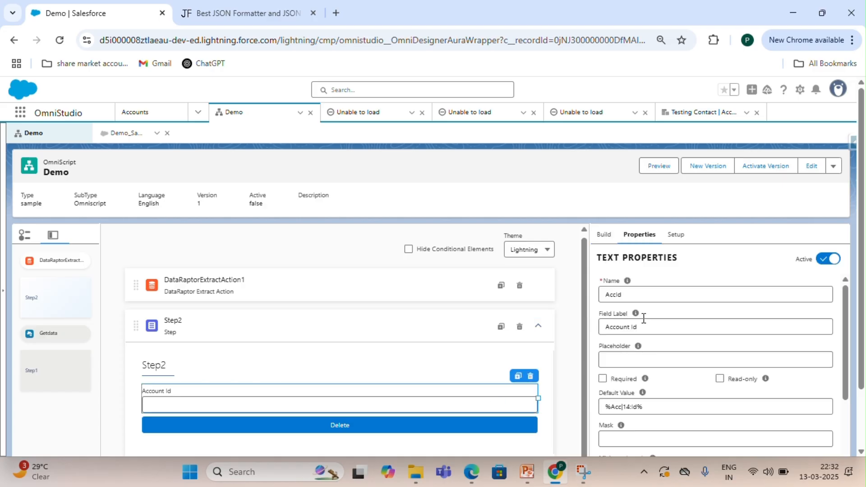
click(604, 234)
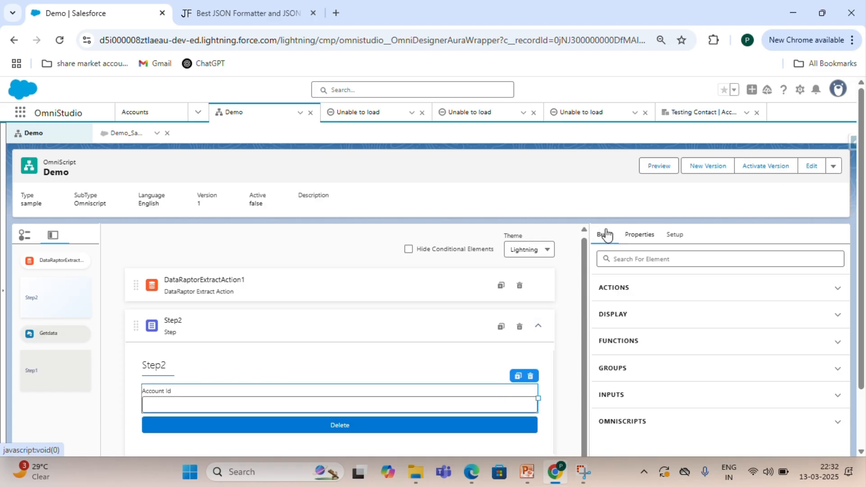
click(517, 375)
scroll(424, 359, down, 2)
click(420, 363)
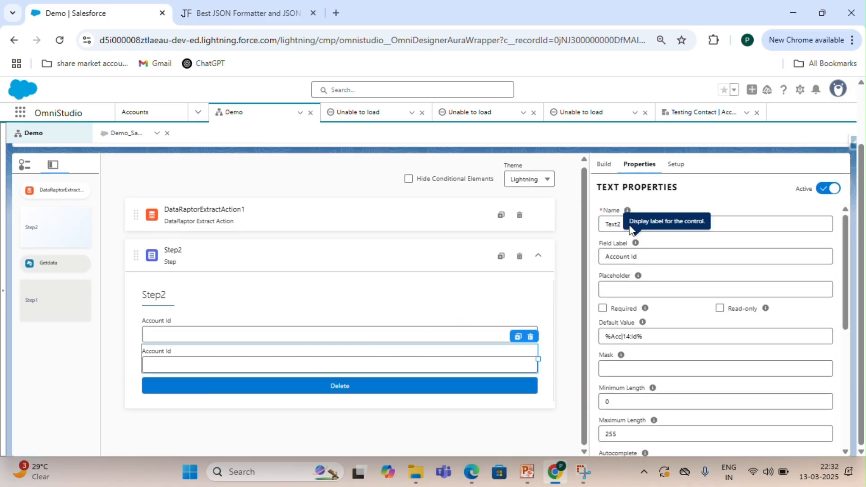
Rename the copied text field ContactId.
click(698, 226)
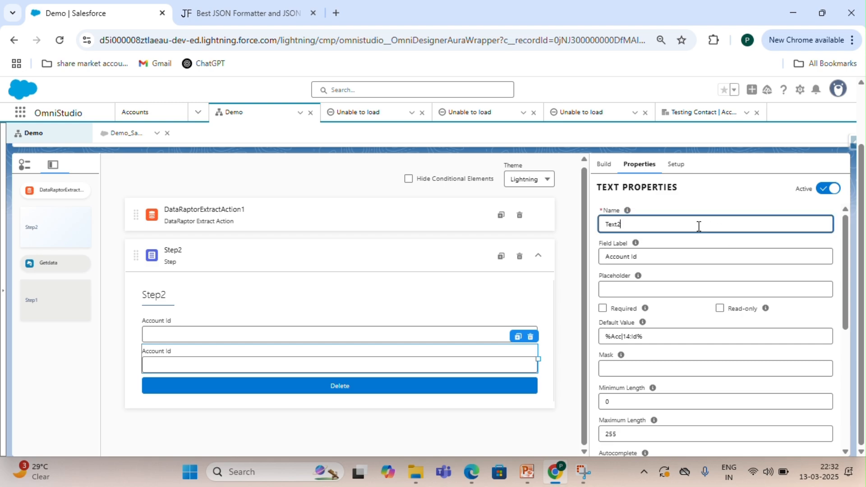
key(BackSpace)
key(BackSpace)
key(BackSpace)
key(BackSpace)
key(BackSpace)
text(C)
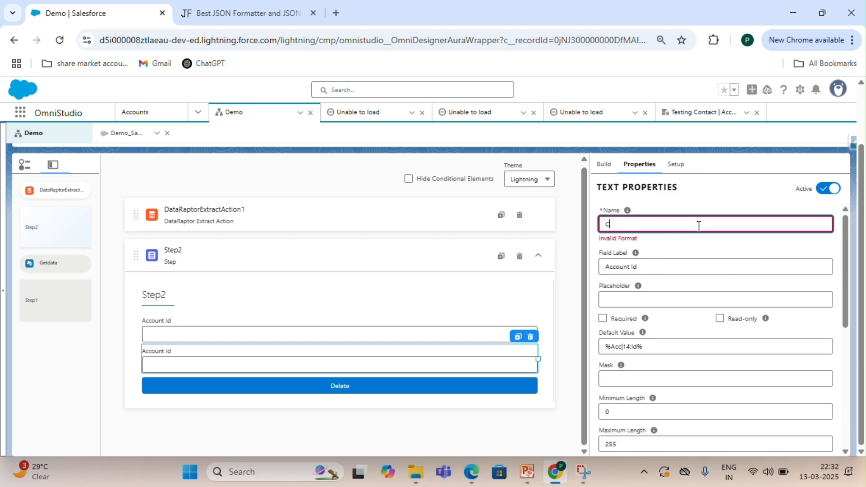
text(ontactId)
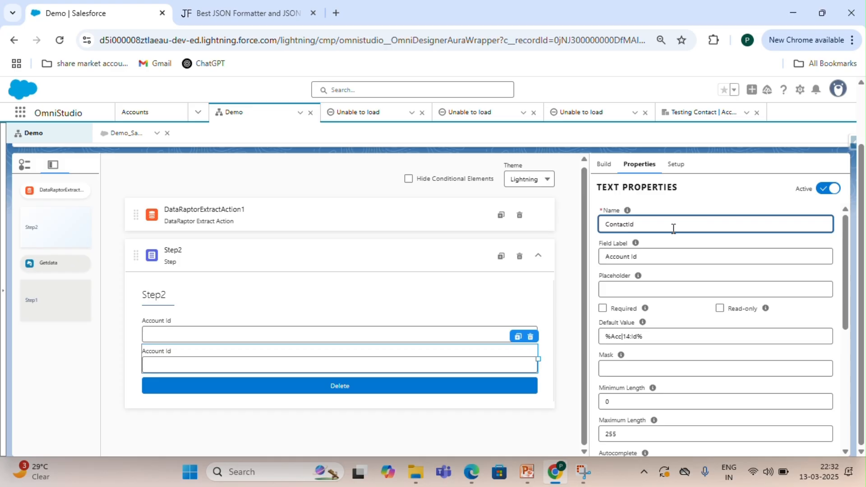
double_click(673, 229)
Set the copied field's label to Contact Id.
click(642, 255)
drag(642, 255, 589, 268)
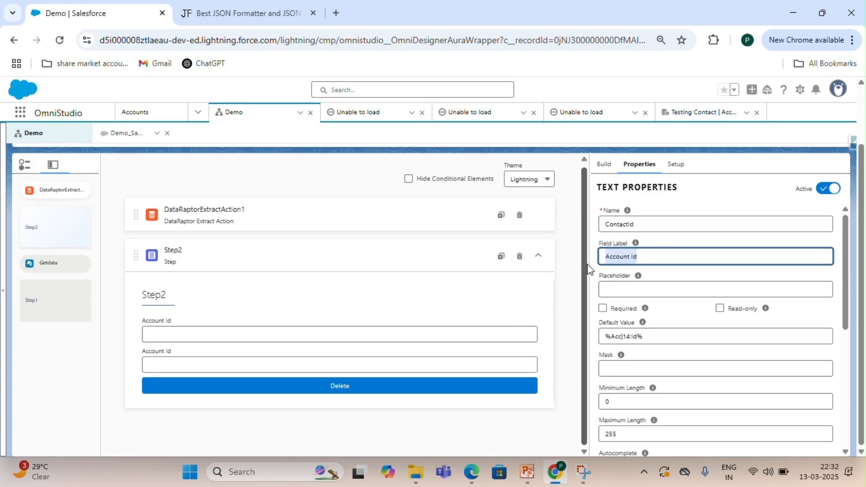
key(BackSpace)
text(Cont)
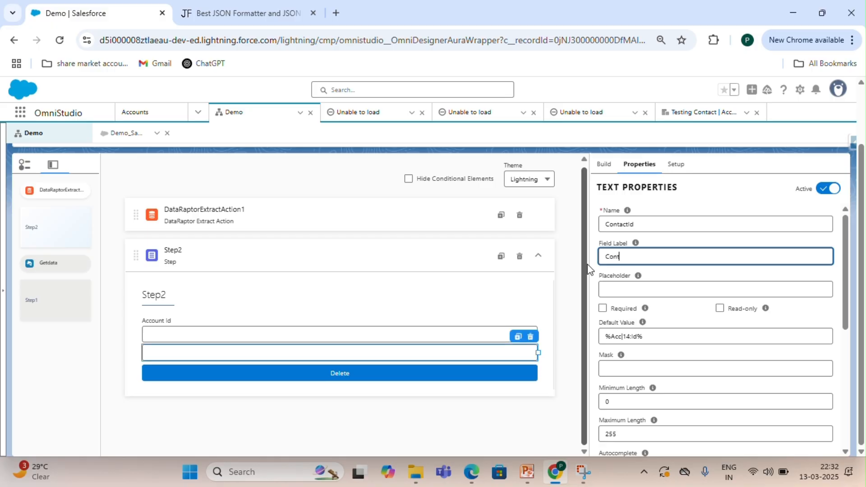
text(act Id)
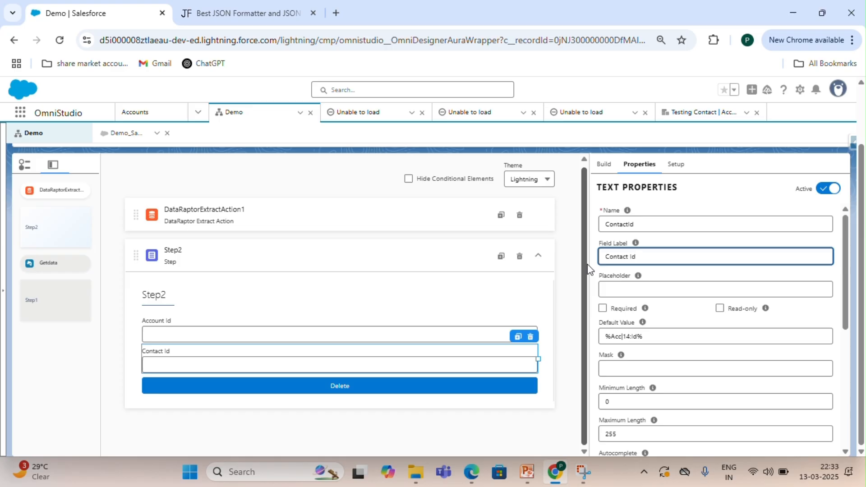
click(558, 314)
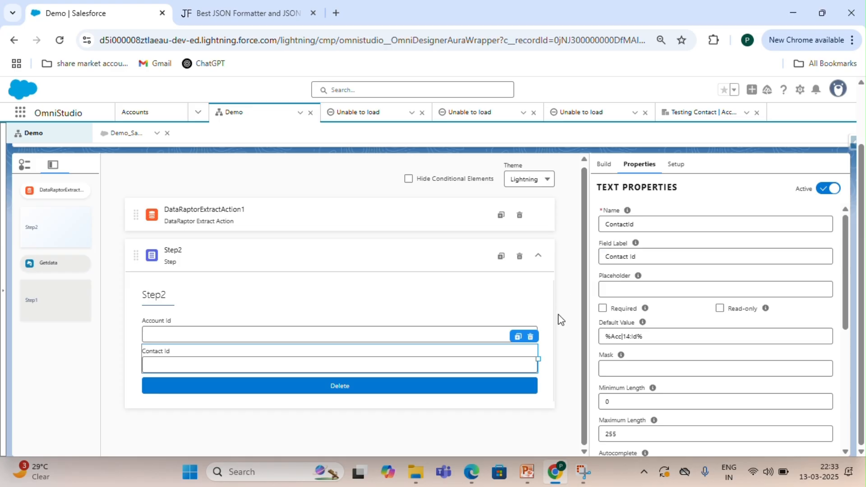
Add a Contact SObject to the Delete action with path to Id %ContactId%.
click(486, 390)
scroll(647, 380, down, 1)
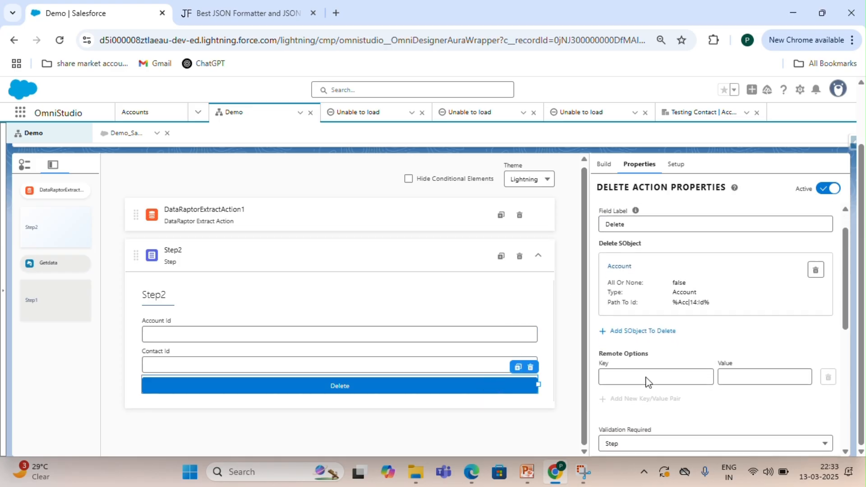
click(636, 327)
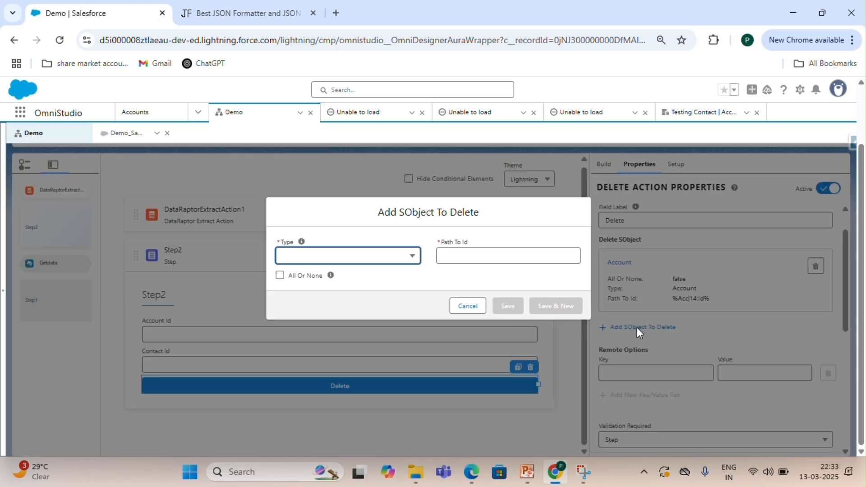
click(391, 264)
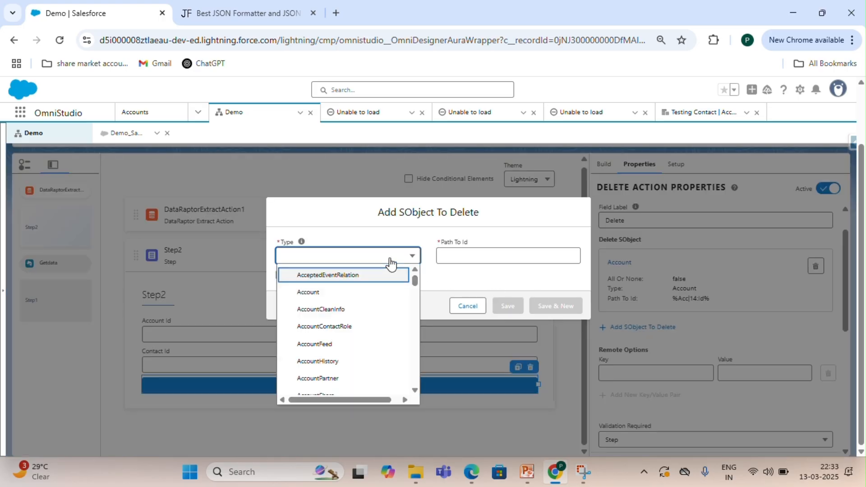
scroll(356, 324, down, 3)
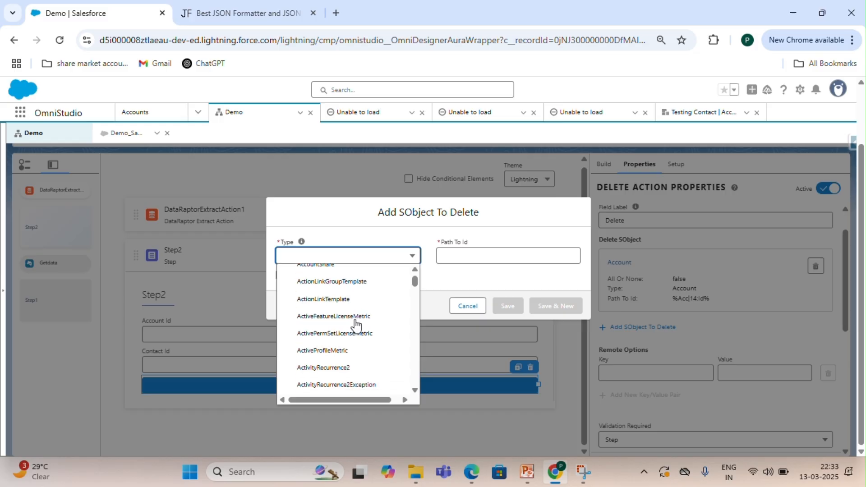
scroll(357, 324, down, 15)
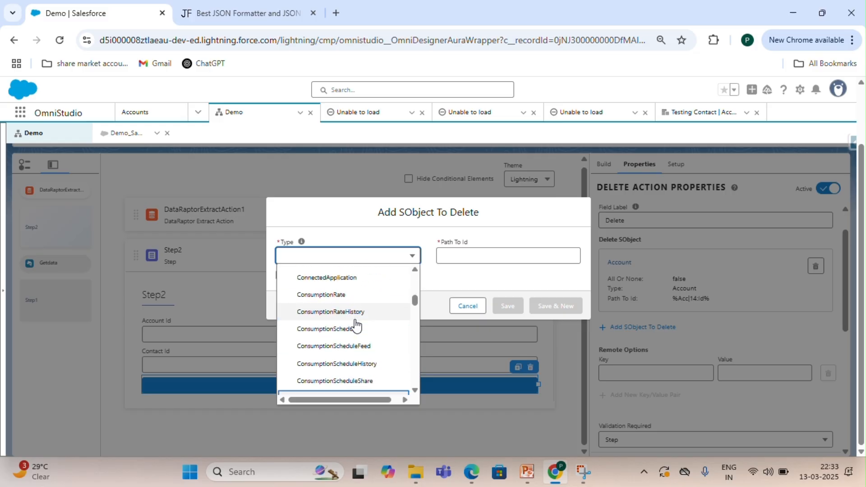
scroll(356, 323, down, 1)
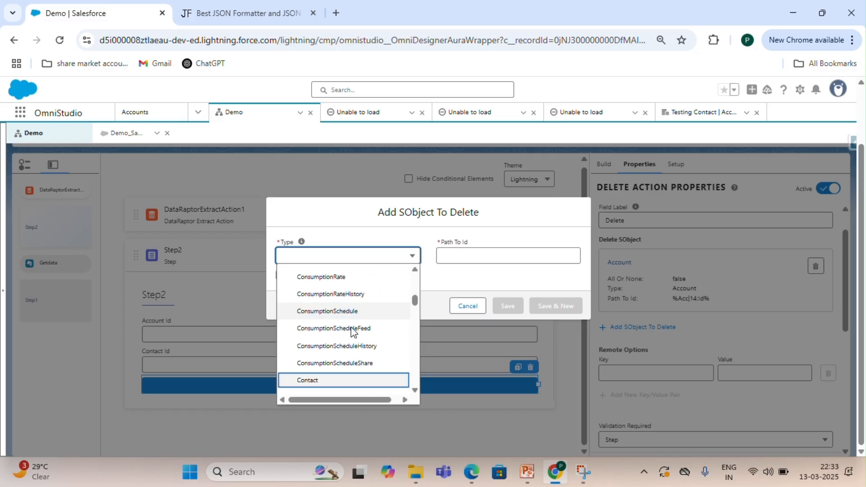
click(330, 387)
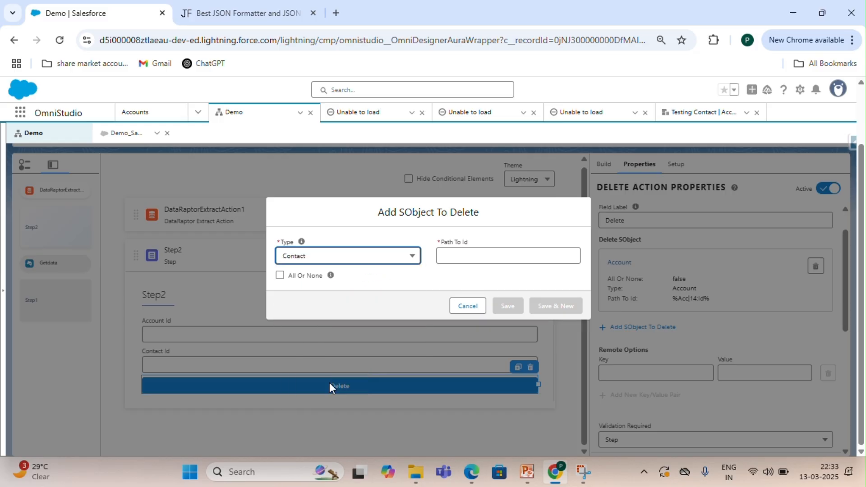
click(490, 252)
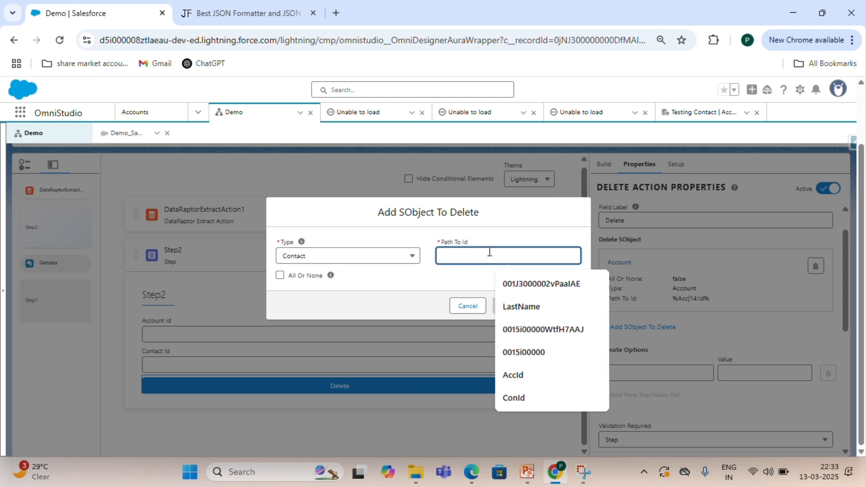
text(%ContactID)
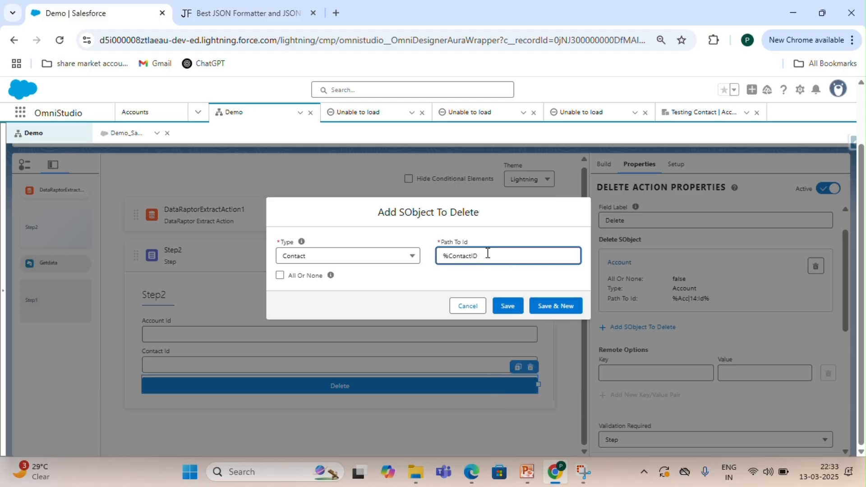
double_click(475, 256)
click(476, 257)
double_click(472, 256)
key(ctrl+c)
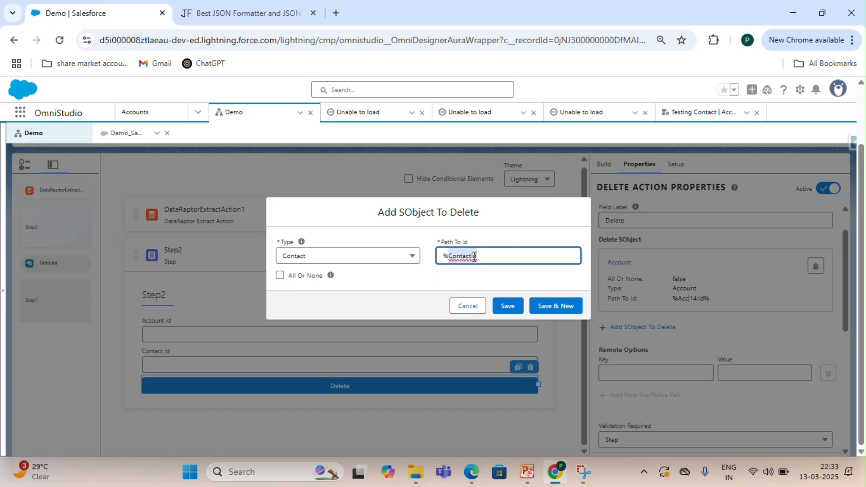
click(500, 256)
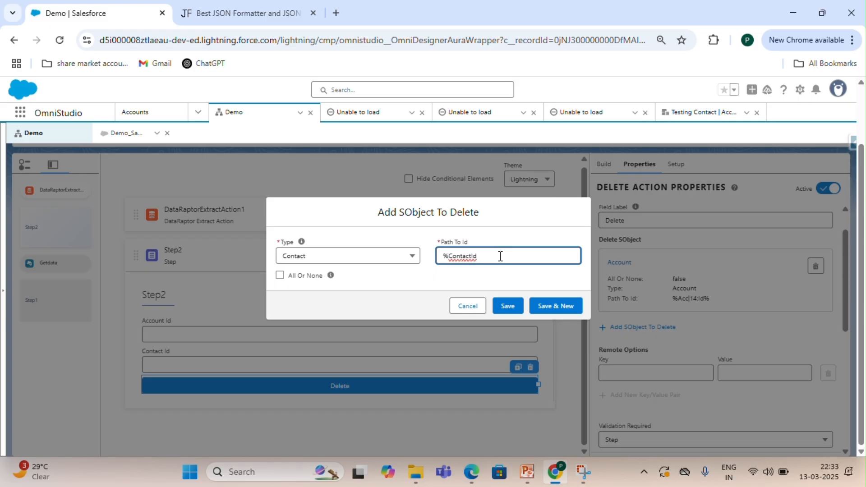
click(507, 305)
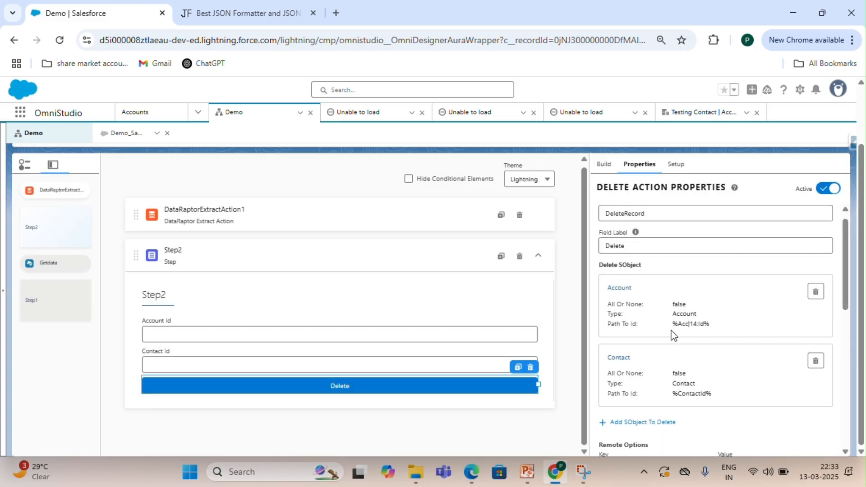
Compare the names of the Contact Id and Account Id fields with the Delete action's SObject paths.
click(459, 357)
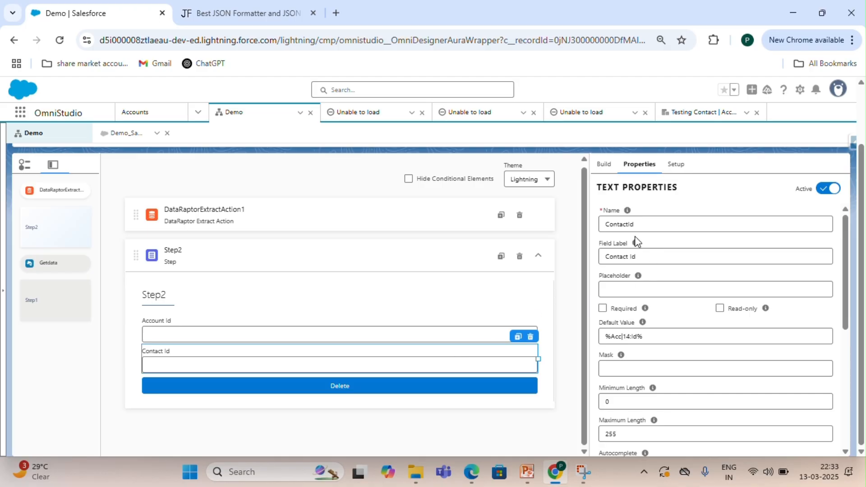
click(622, 224)
key(ctrl+v)
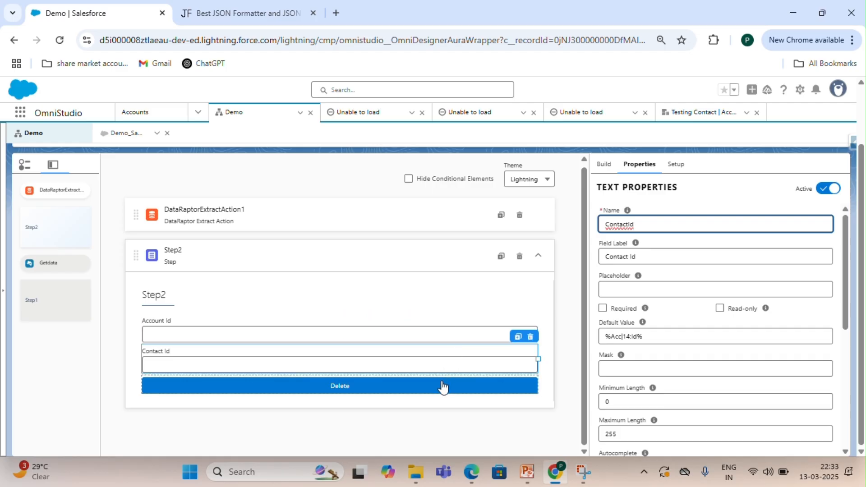
click(425, 383)
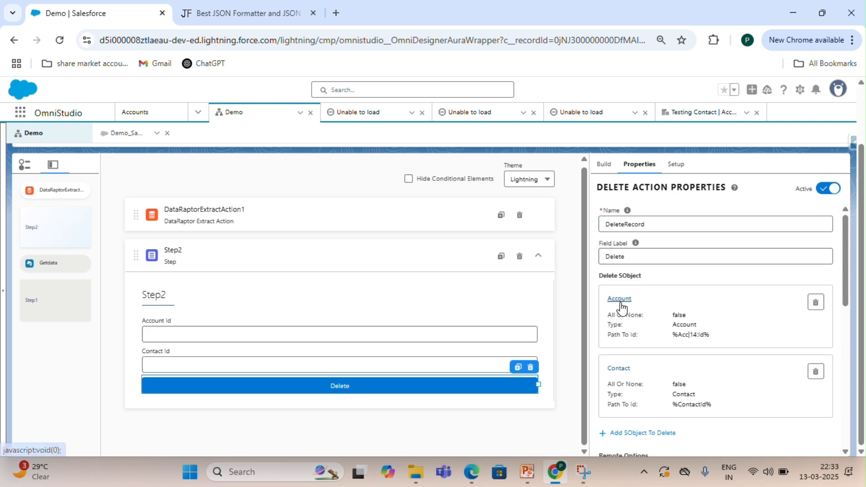
click(425, 336)
mouse_move(634, 244)
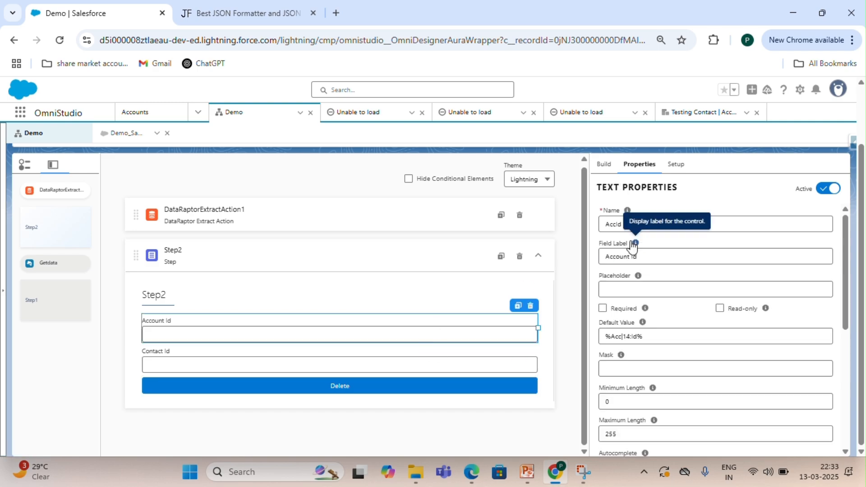
drag(628, 224, 605, 224)
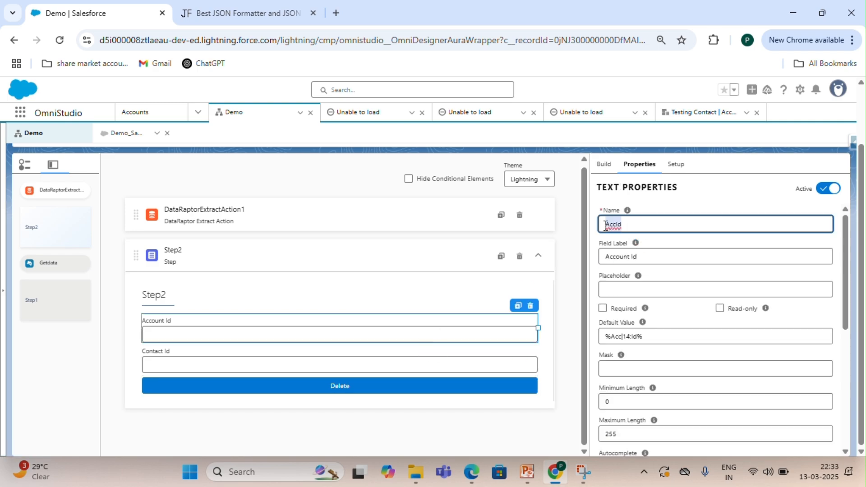
click(379, 384)
Change the Account SObject's path to Id to %AccId%.
click(615, 298)
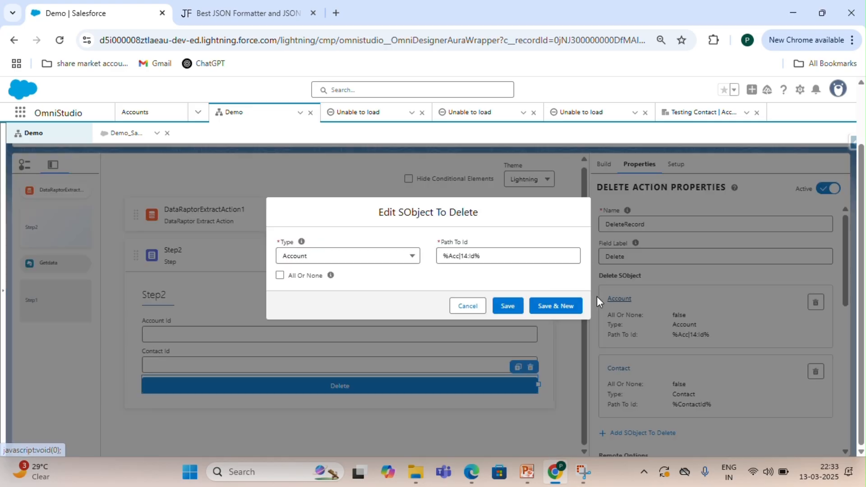
click(475, 256)
drag(475, 256, 457, 256)
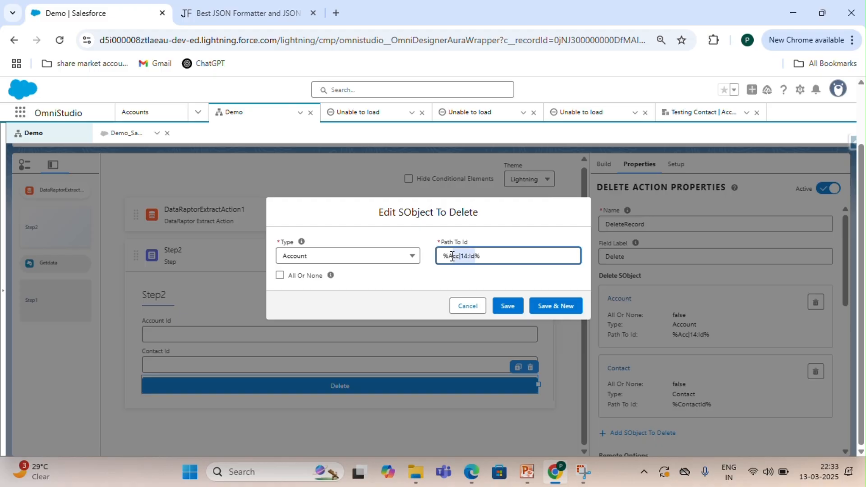
text(ccId)
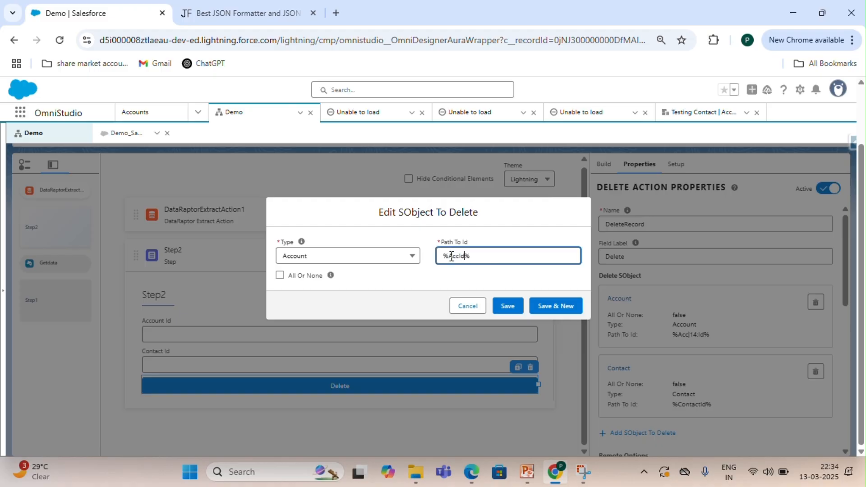
click(514, 305)
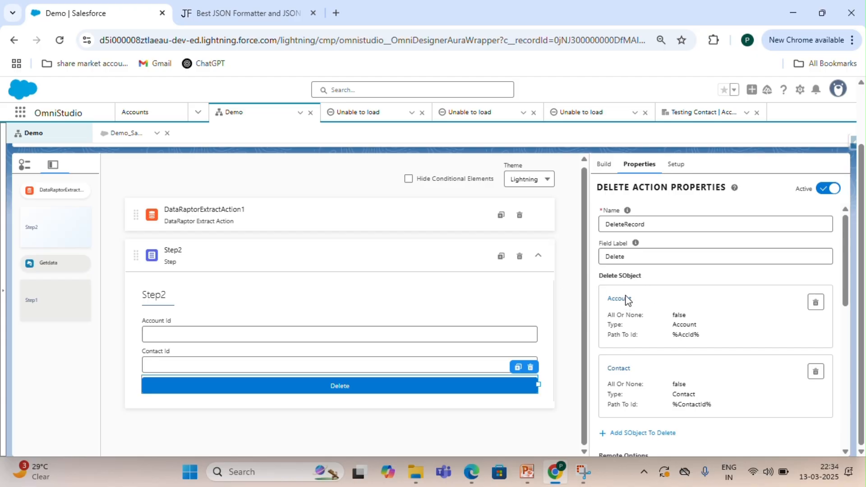
Open a Testuser1 Contact record from the All Contacts list view and select its record Id in the address bar.
scroll(644, 357, down, 1)
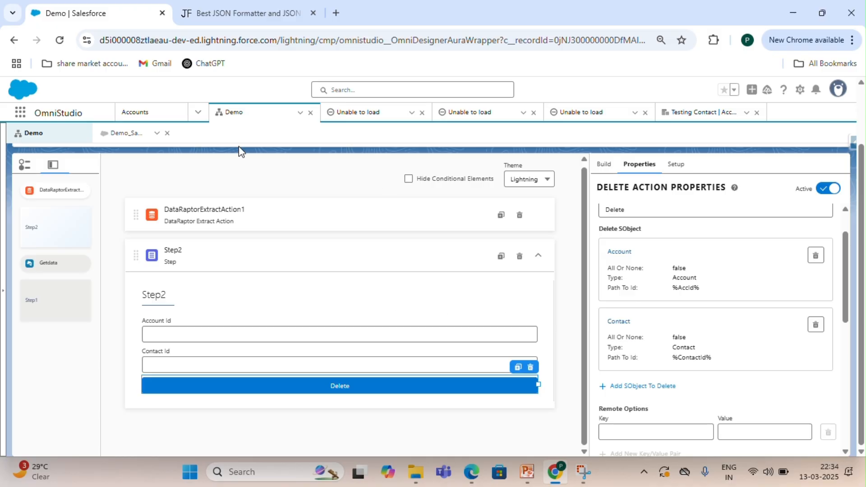
click(198, 112)
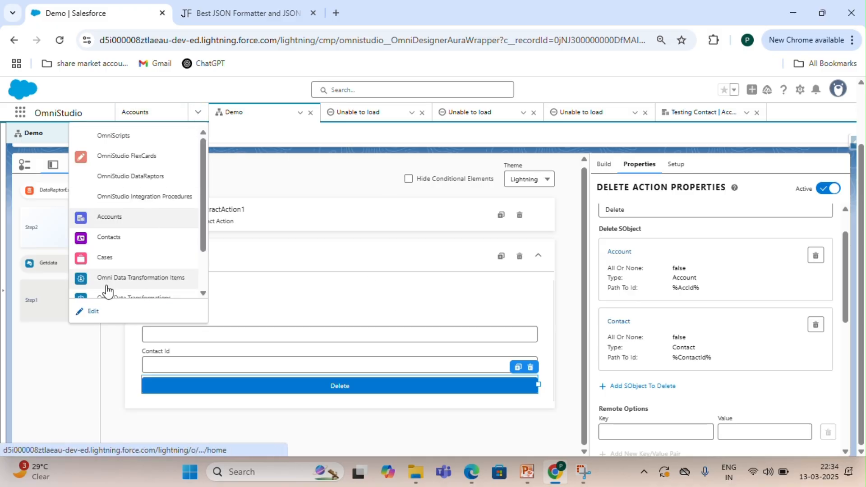
click(121, 243)
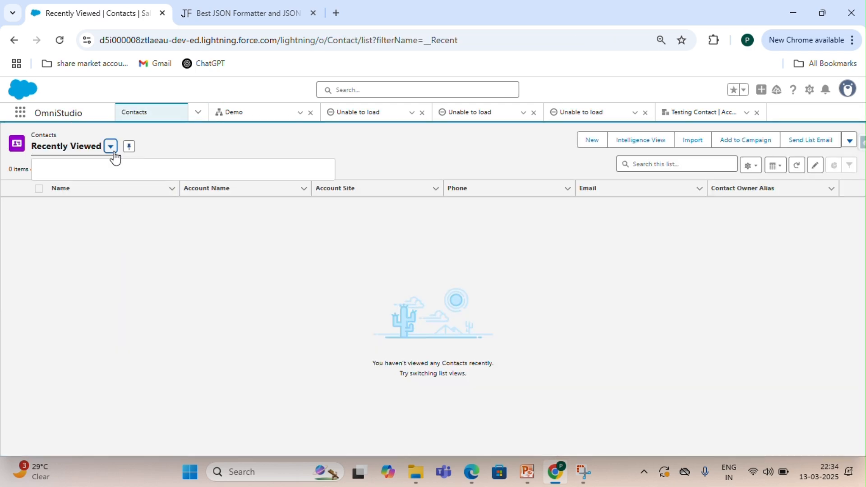
click(112, 148)
click(93, 190)
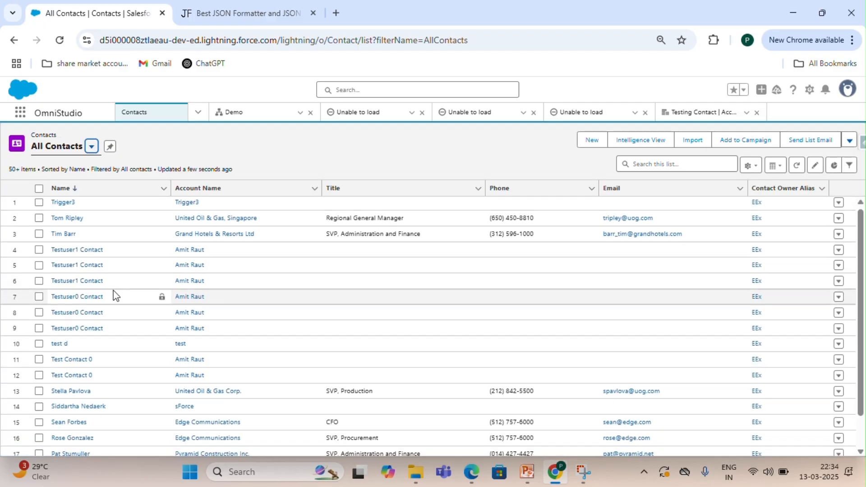
scroll(115, 296, down, 1)
scroll(116, 296, up, 1)
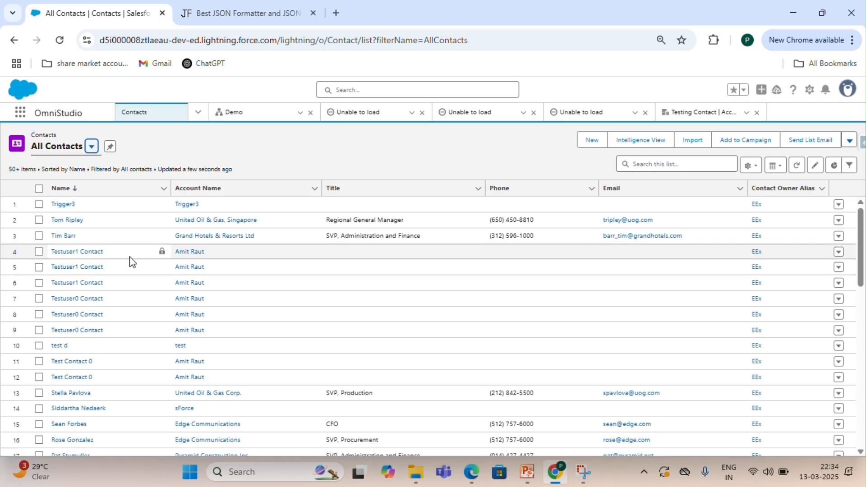
scroll(131, 309, down, 3)
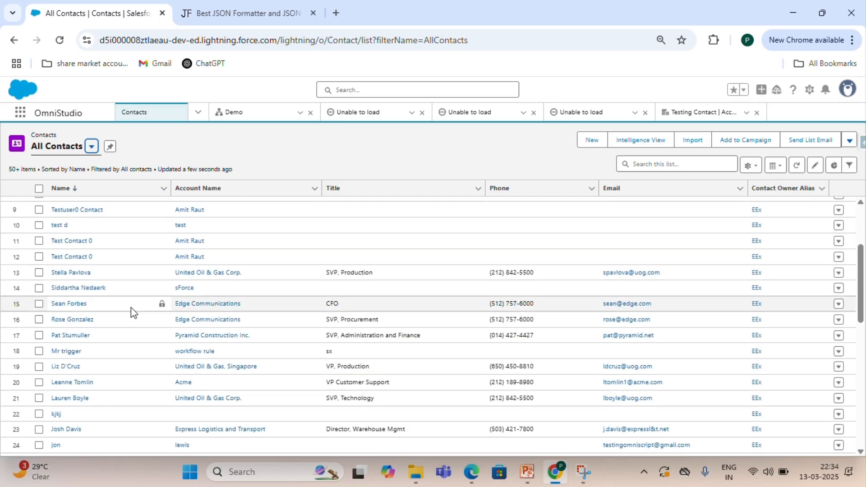
scroll(131, 307, up, 3)
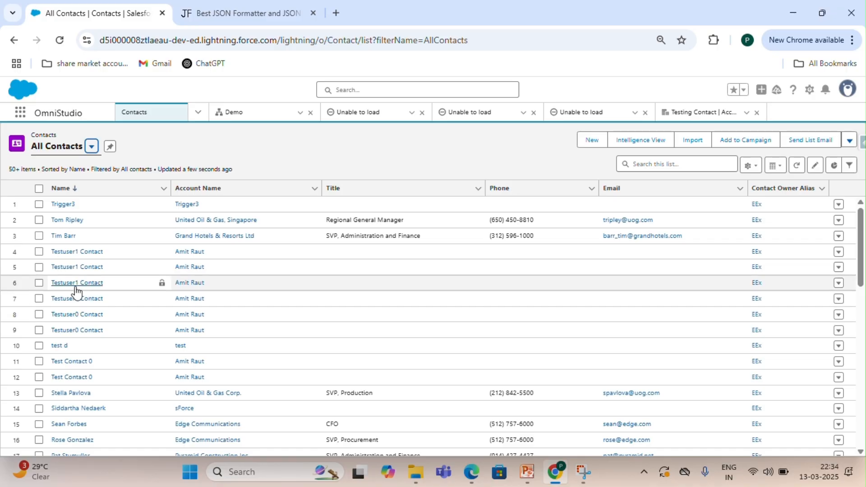
click(75, 282)
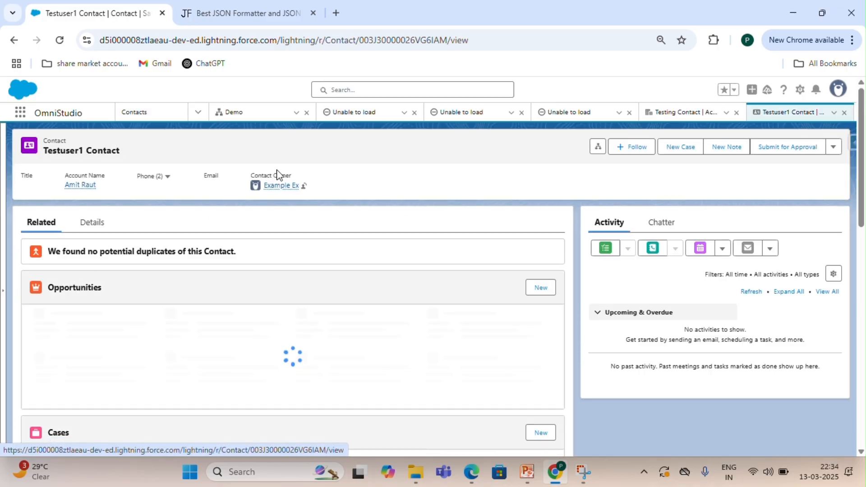
click(821, 14)
double_click(421, 59)
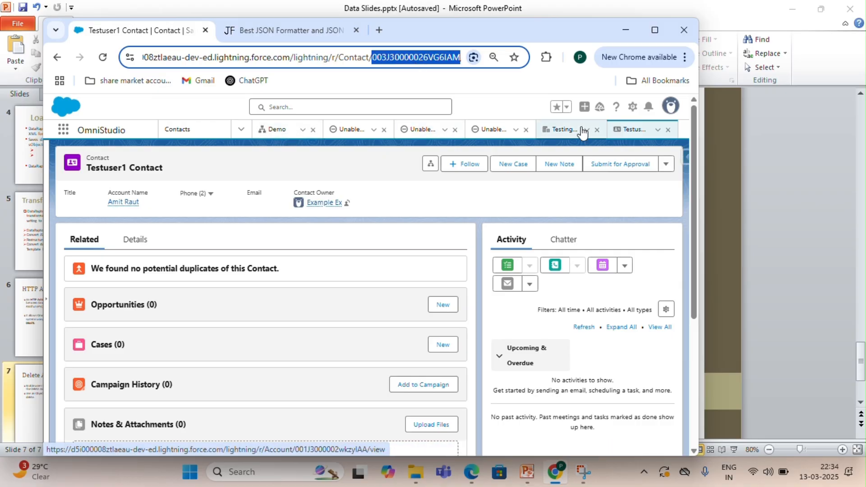
Open the Testing Contact account's details, select its record Id in the address bar, and return to the Demo OmniScript.
click(559, 130)
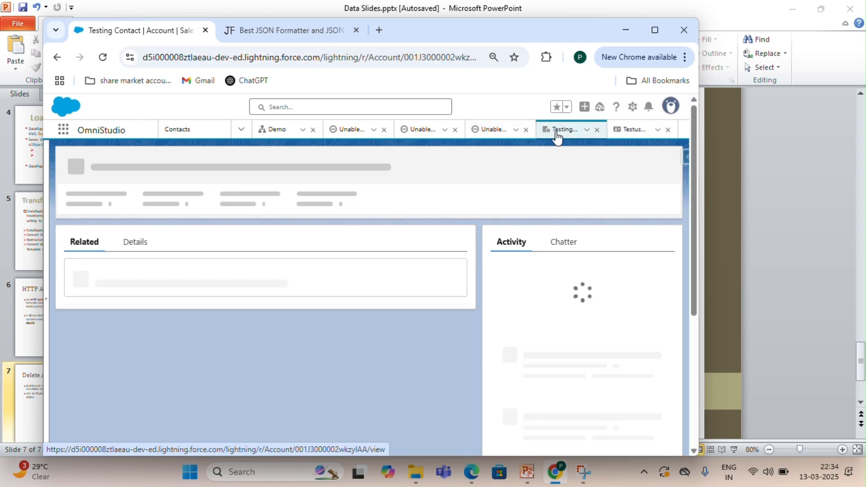
click(133, 239)
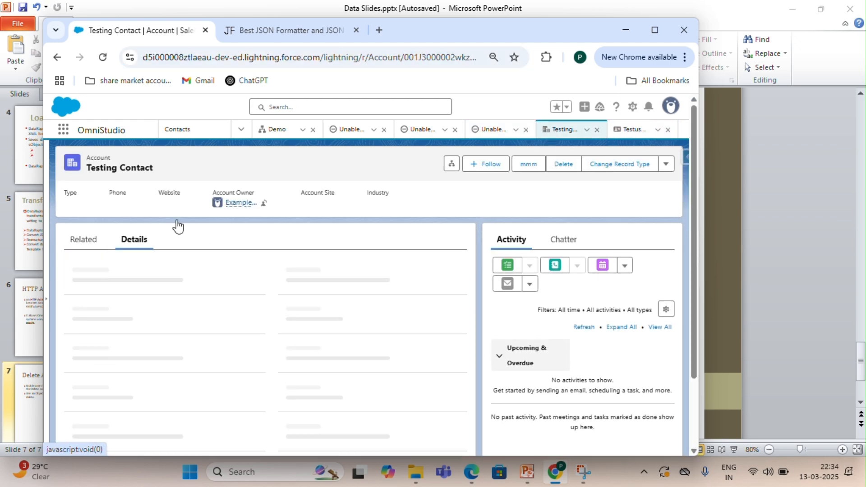
click(429, 66)
double_click(430, 64)
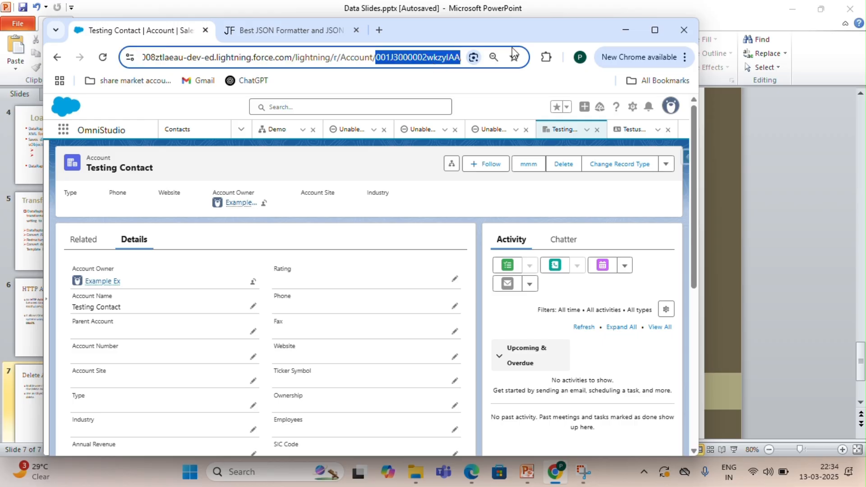
click(651, 36)
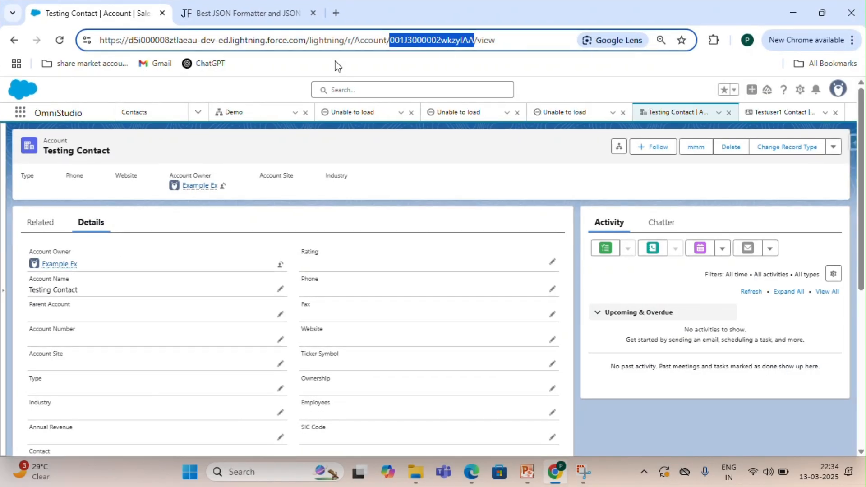
click(256, 114)
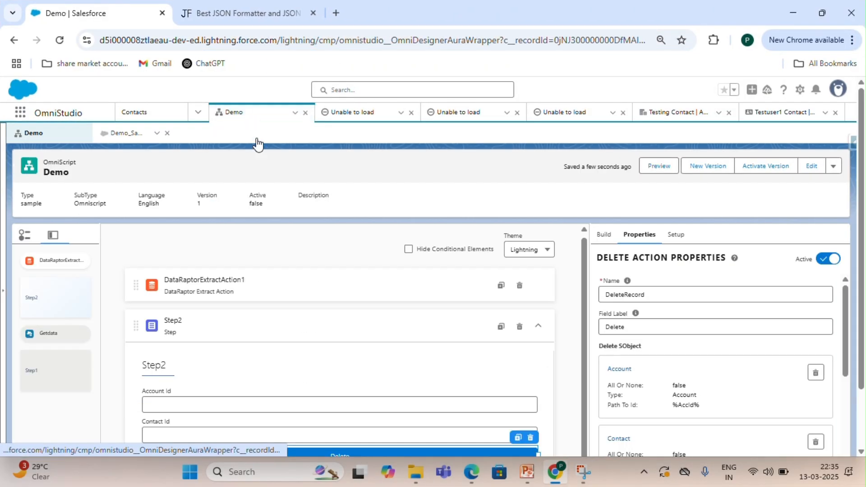
Preview the OmniScript to check the prefilled Account Id and Contact Id fields, and return to the designer.
scroll(321, 318, down, 2)
scroll(321, 318, up, 2)
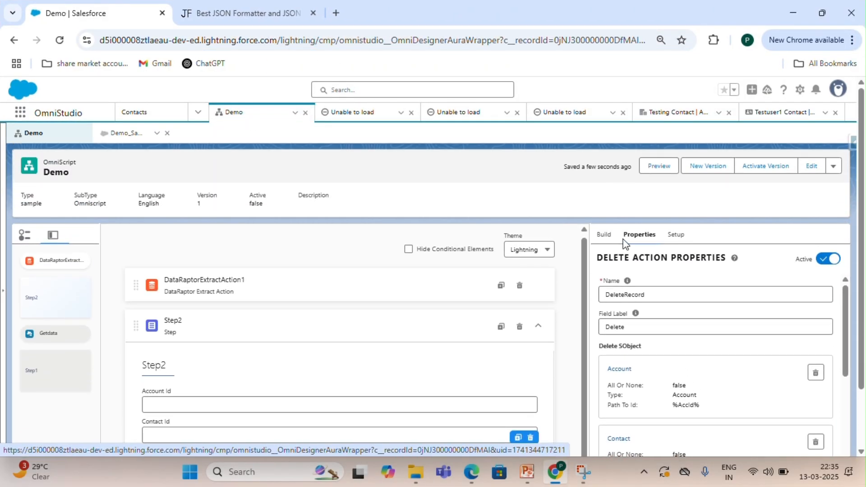
click(650, 173)
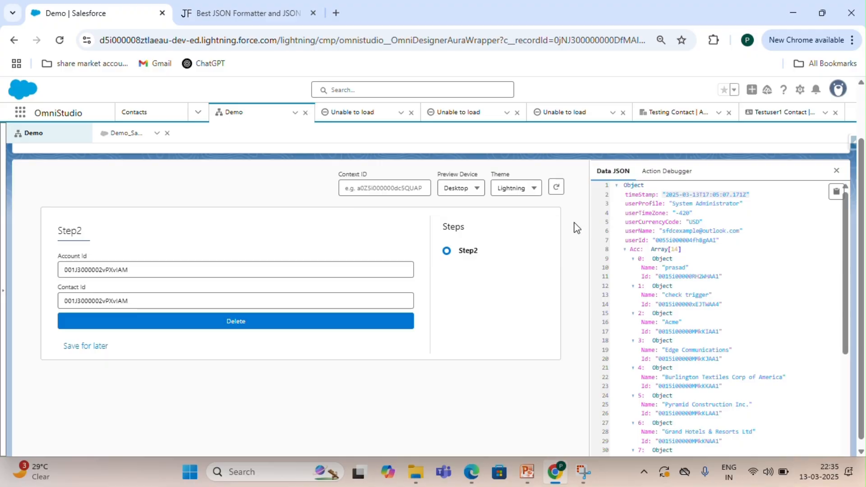
scroll(596, 270, up, 2)
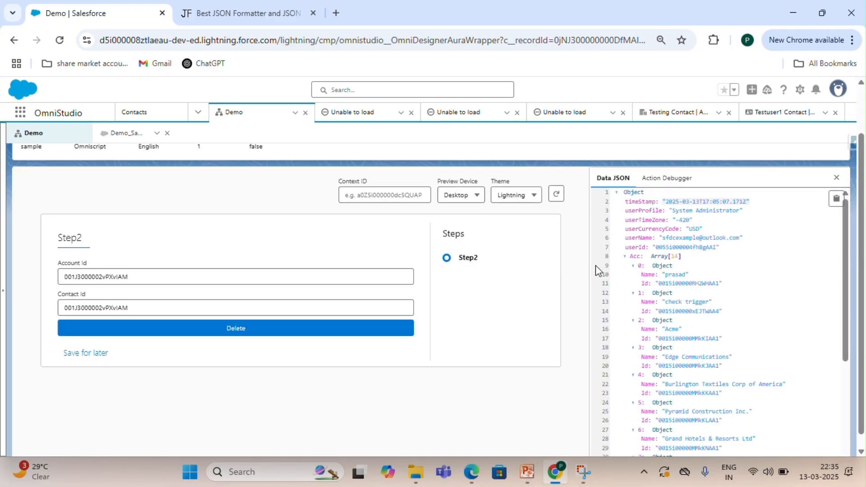
click(661, 173)
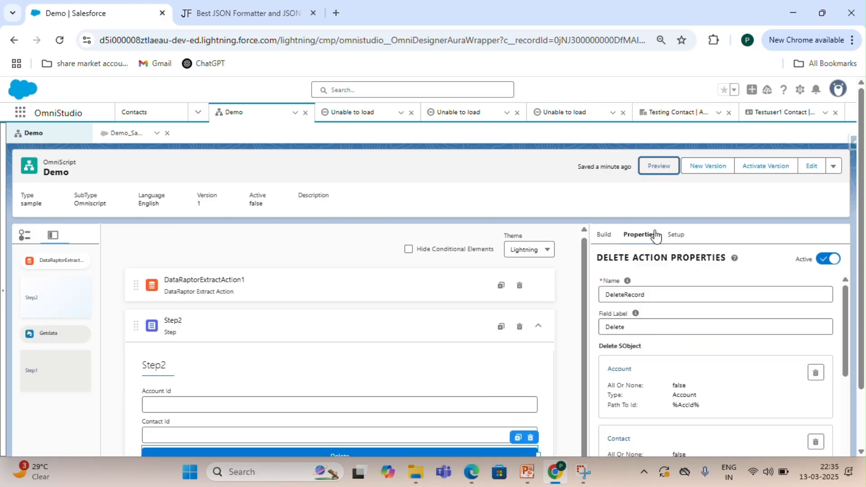
Clear the Default Value of both the Account Id and Contact Id text fields in Step2.
click(453, 339)
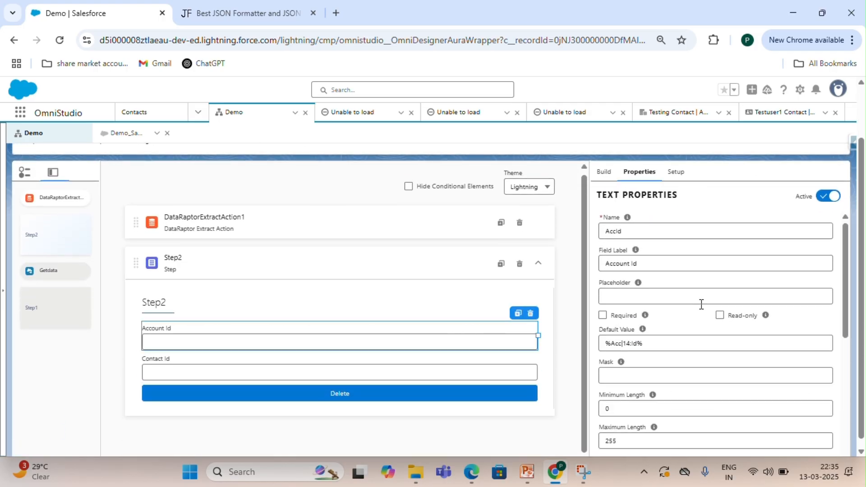
scroll(655, 333, down, 1)
drag(645, 331, 585, 341)
key(BackSpace)
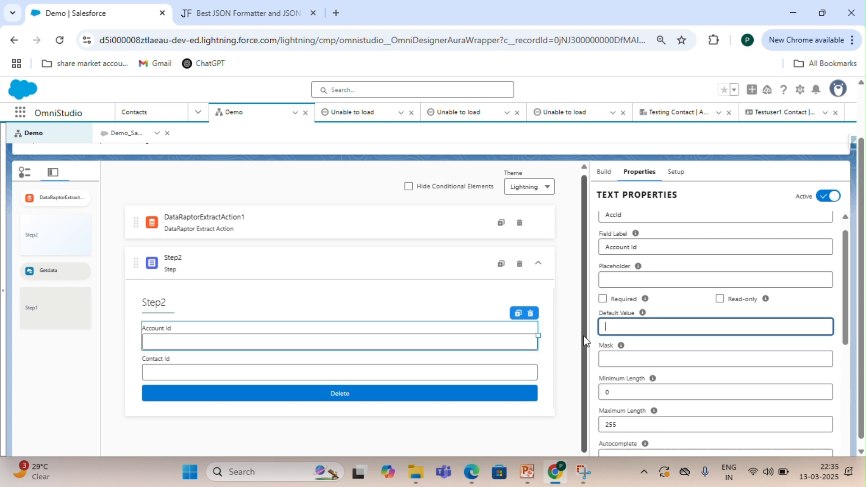
click(506, 373)
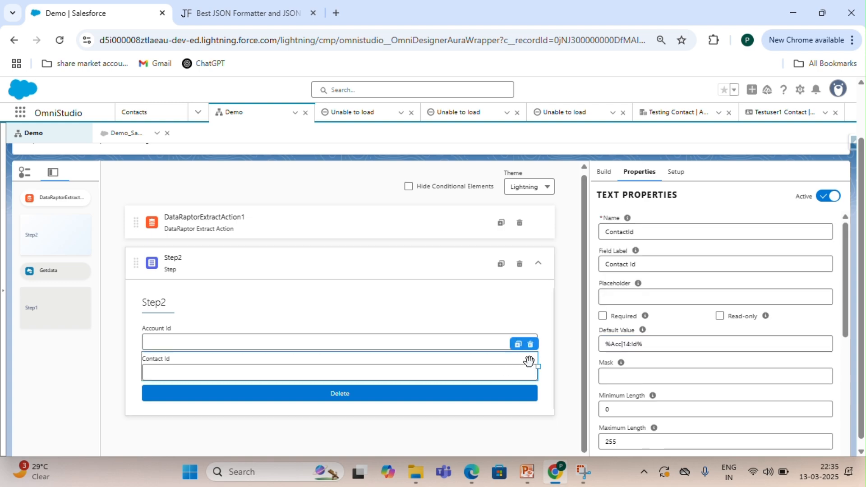
drag(659, 350, 588, 356)
key(BackSpace)
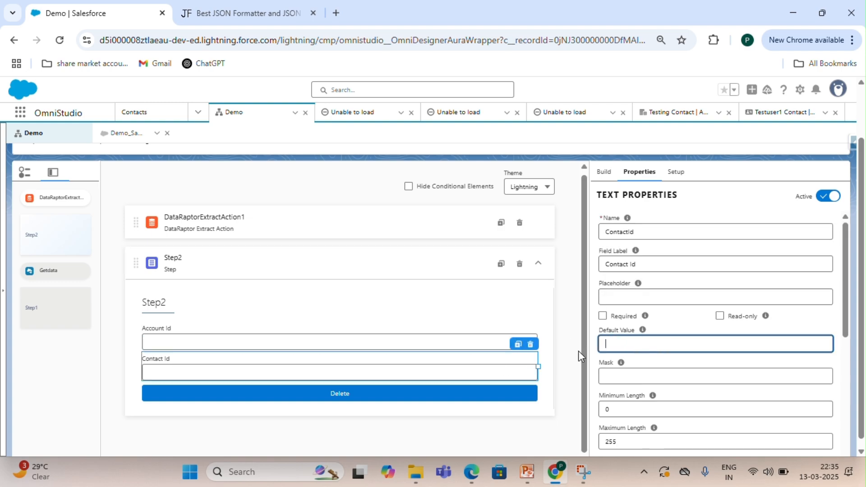
Preview the OmniScript and paste the copied Testing Contact account record Id into Account Id.
scroll(632, 279, up, 3)
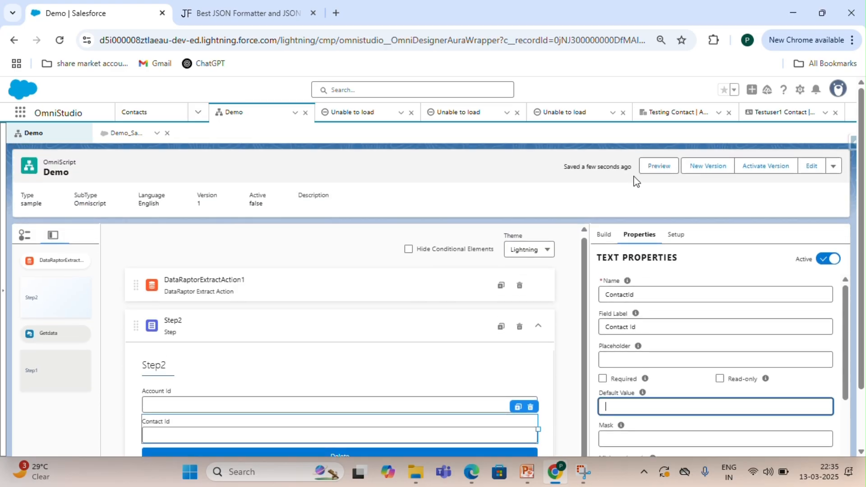
click(659, 167)
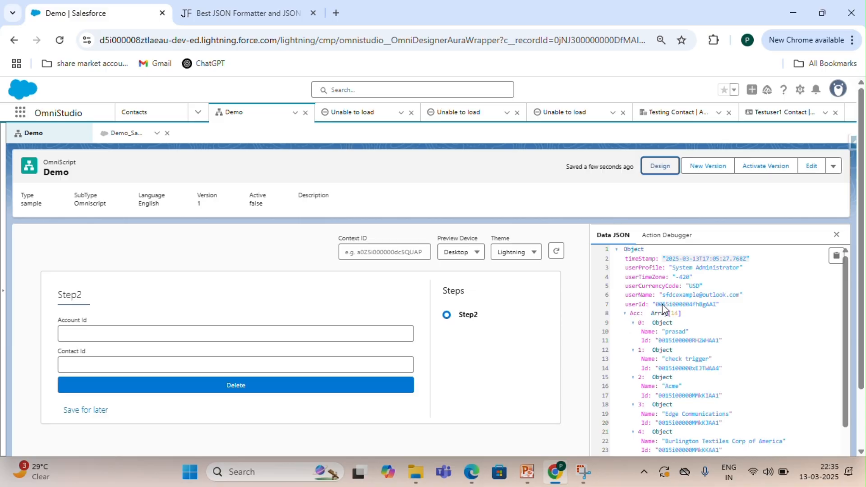
scroll(660, 355, down, 4)
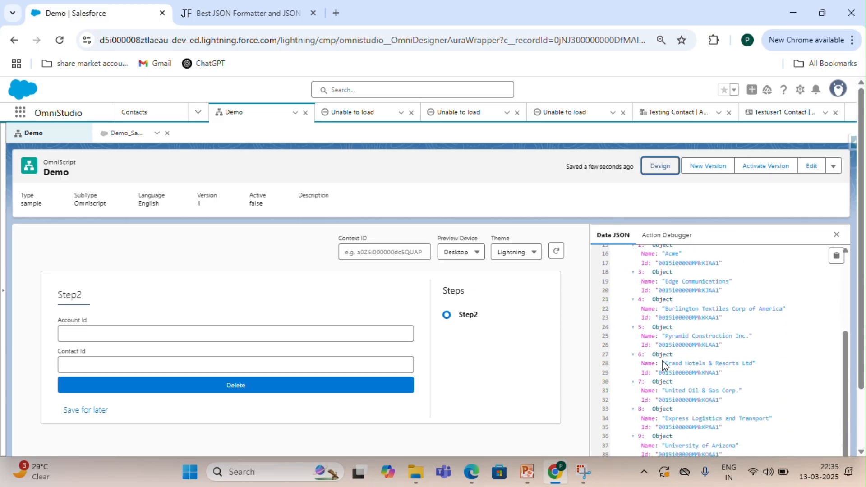
click(262, 333)
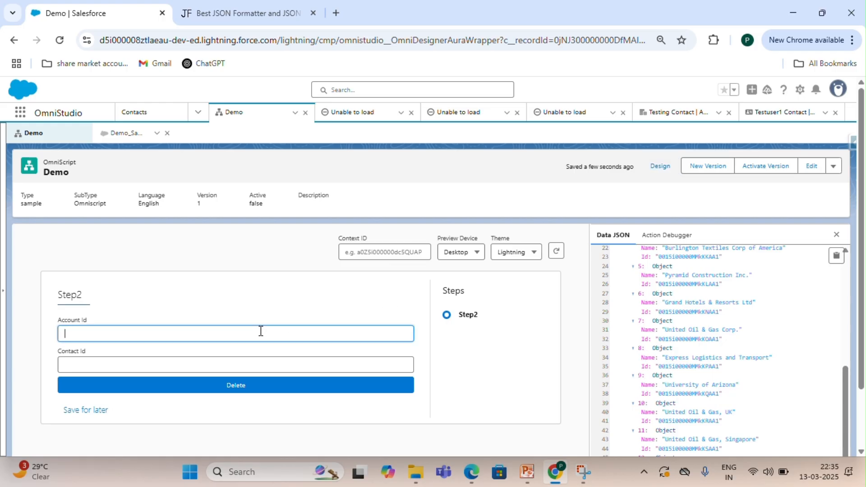
key(super+v)
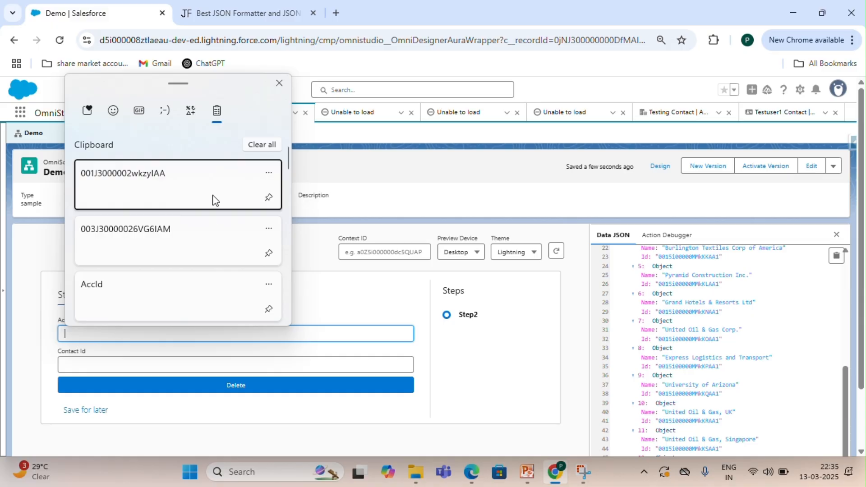
click(213, 198)
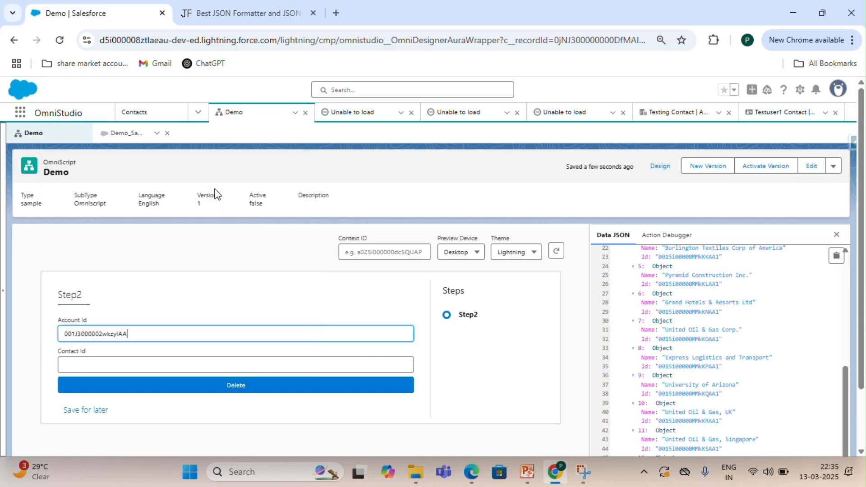
Paste the copied Testuser1 contact record Id into the Contact Id field.
click(296, 368)
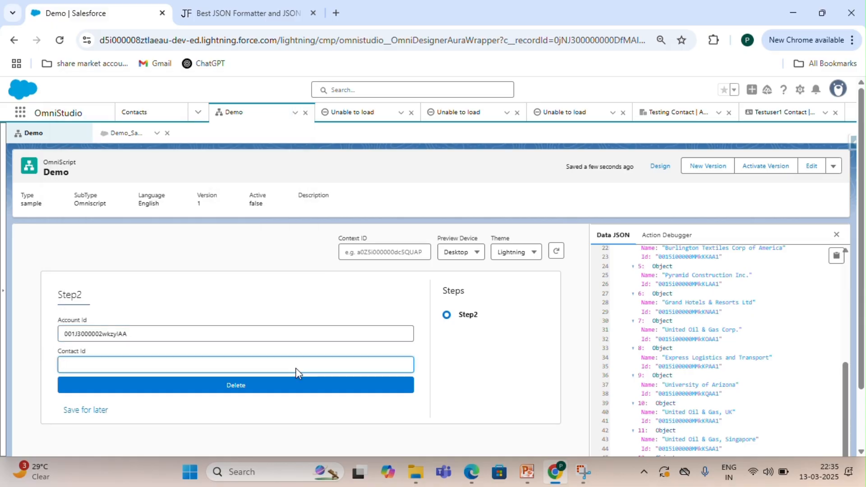
key(super+v)
click(194, 267)
scroll(443, 369, down, 2)
scroll(701, 347, down, 1)
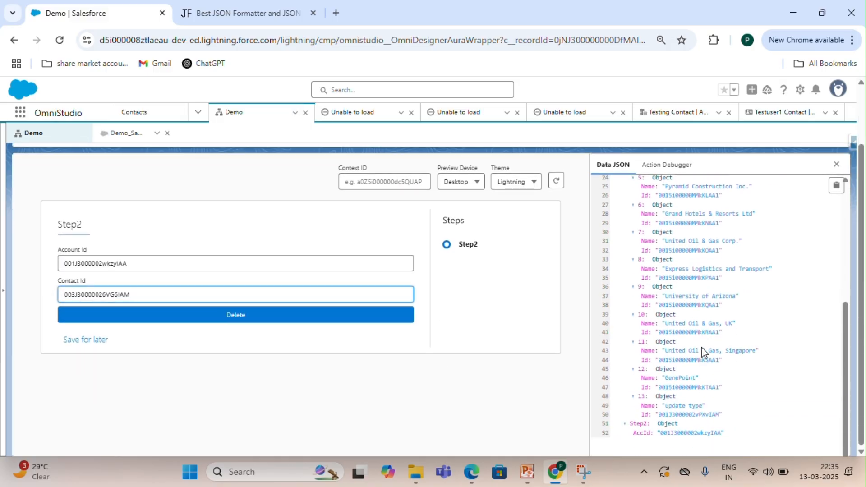
Run the Delete action, confirm the deletion, and dismiss the completion dialog.
click(311, 321)
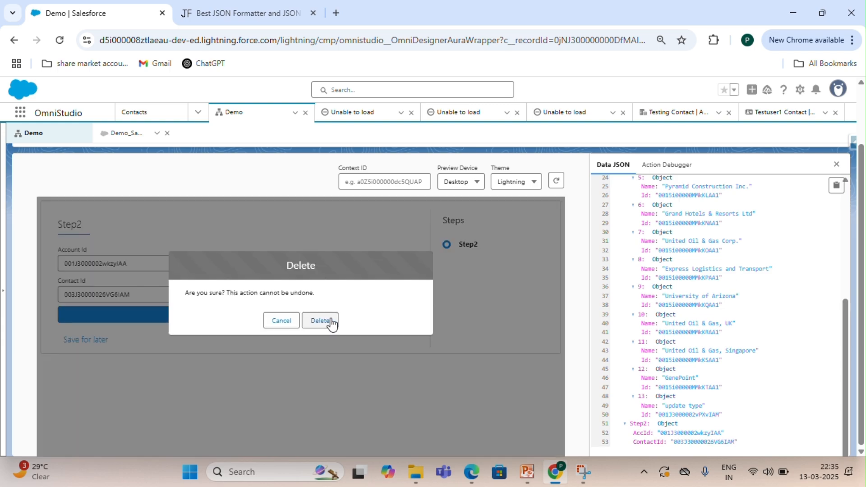
click(332, 323)
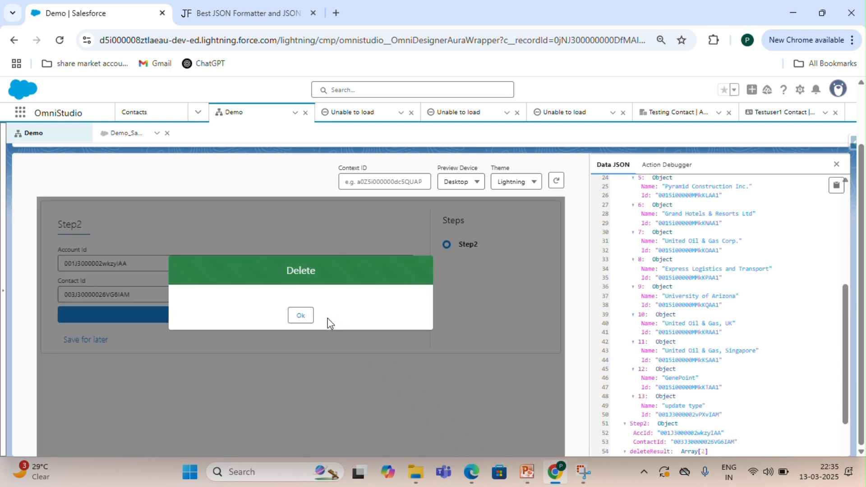
scroll(667, 346, down, 2)
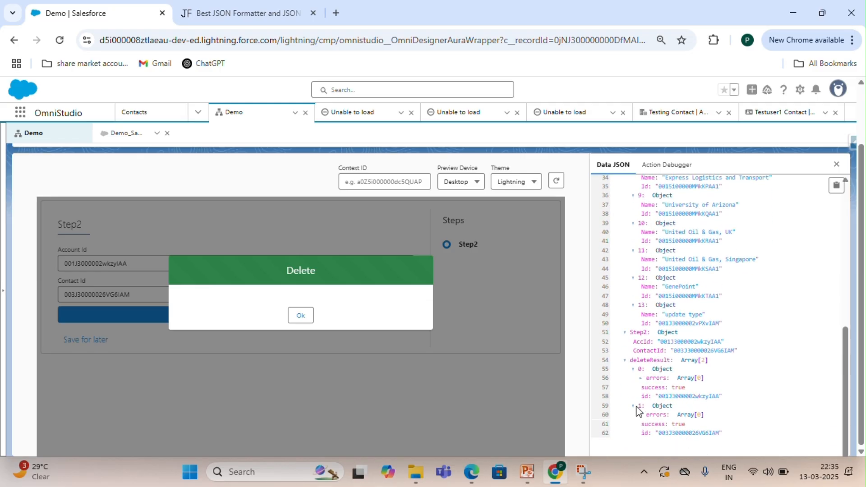
click(302, 316)
click(304, 318)
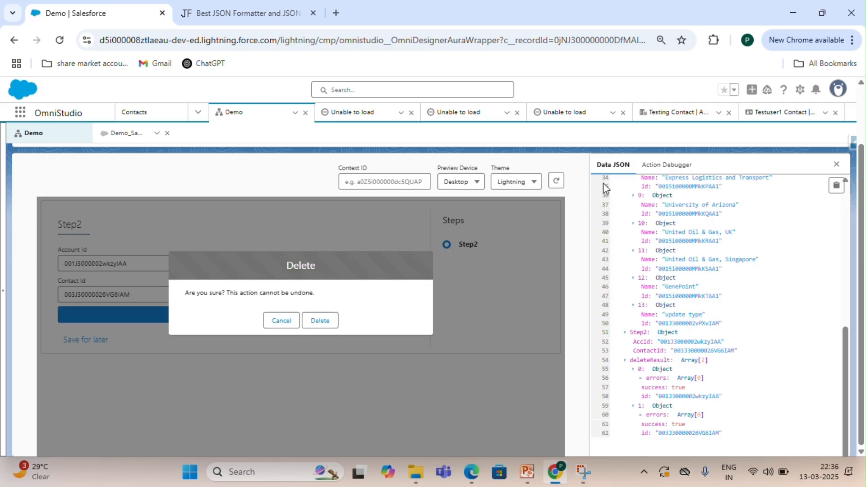
Open the Testing Contact account and Testuser1 contact tabs and reload the contact page to verify both records are deleted.
click(675, 114)
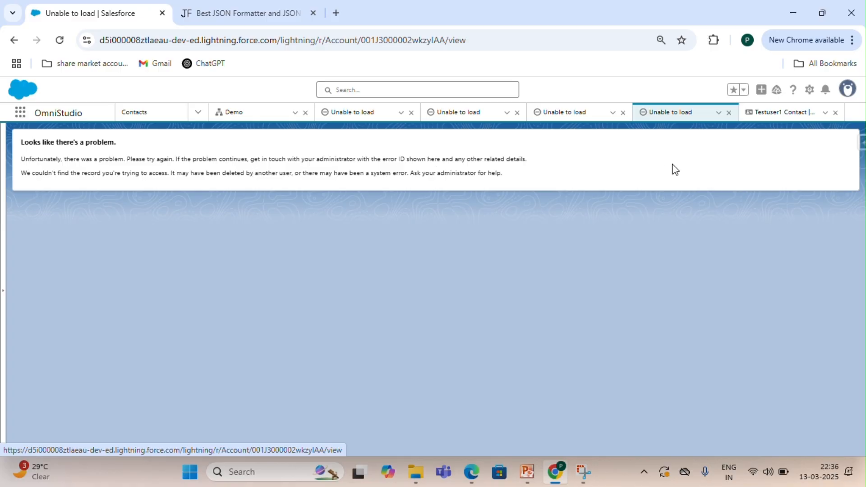
click(764, 121)
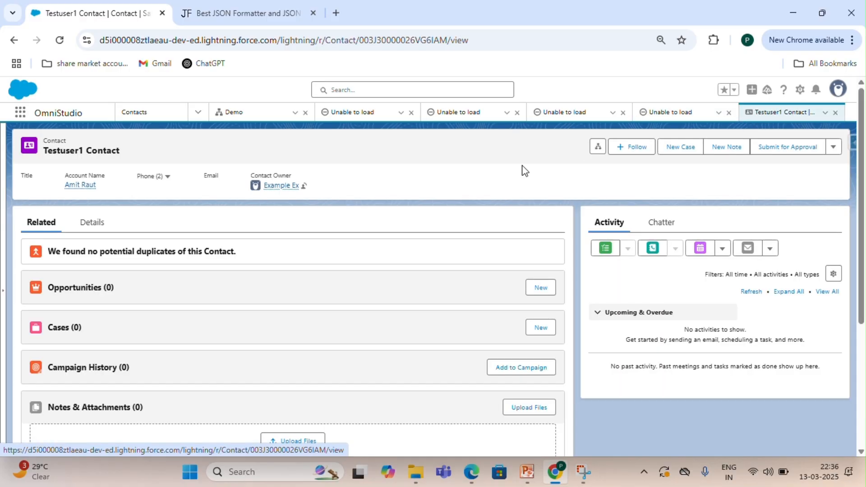
click(60, 40)
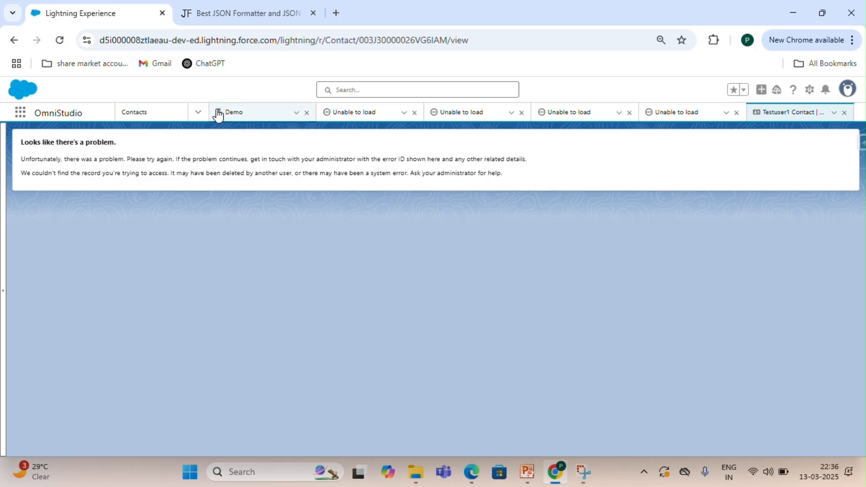
click(198, 111)
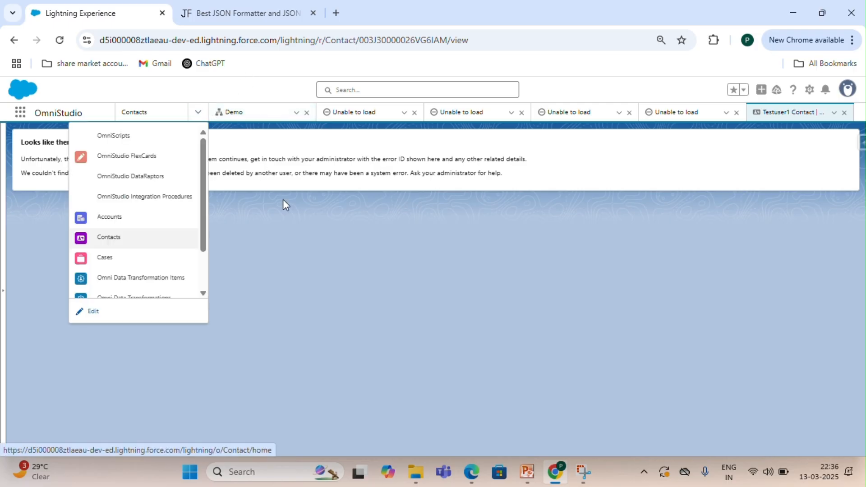
click(315, 237)
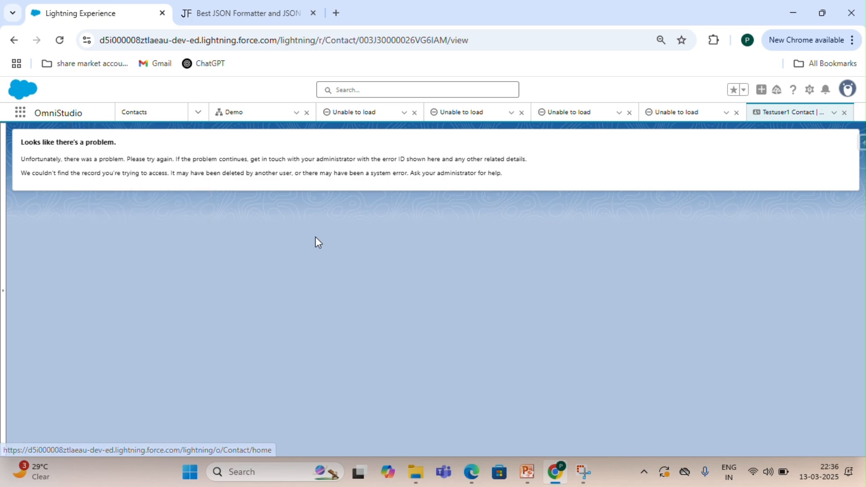